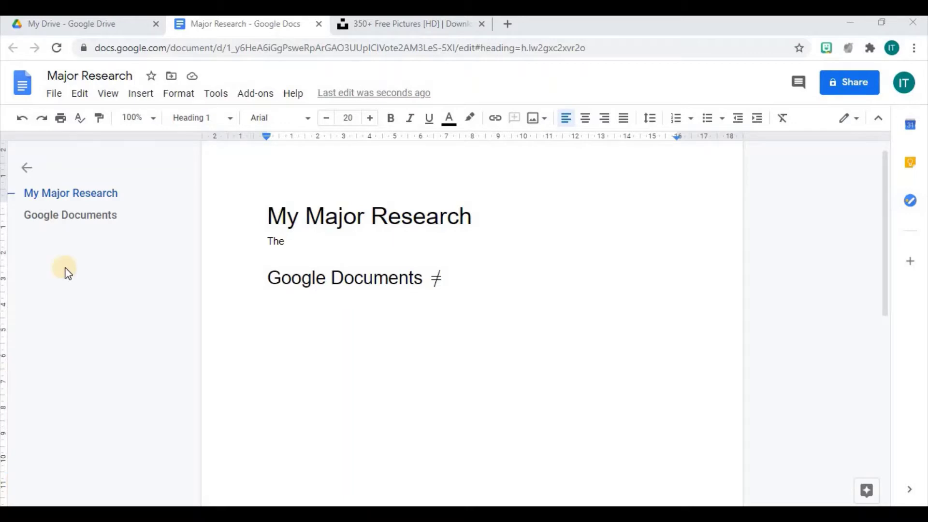
- Insert the sunset-over-the-sea image below the Google Documents heading from the copied image URL
{"action": "left_click", "coordinate": [141, 94]}
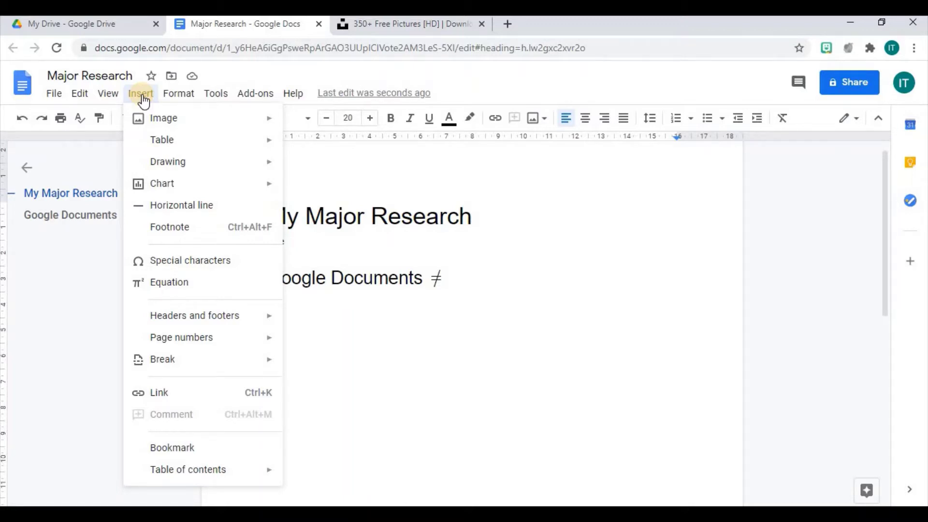
{"action": "mouse_move", "coordinate": [165, 124]}
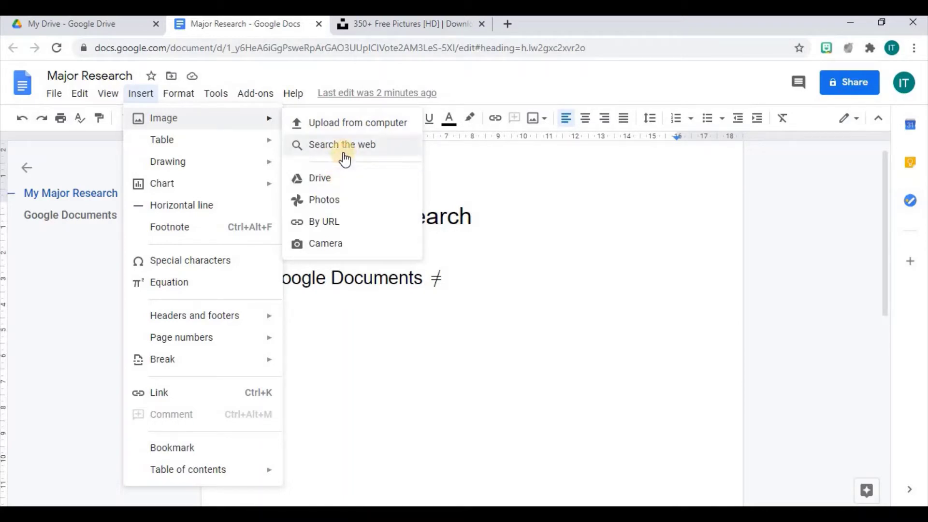
{"action": "left_click", "coordinate": [333, 223]}
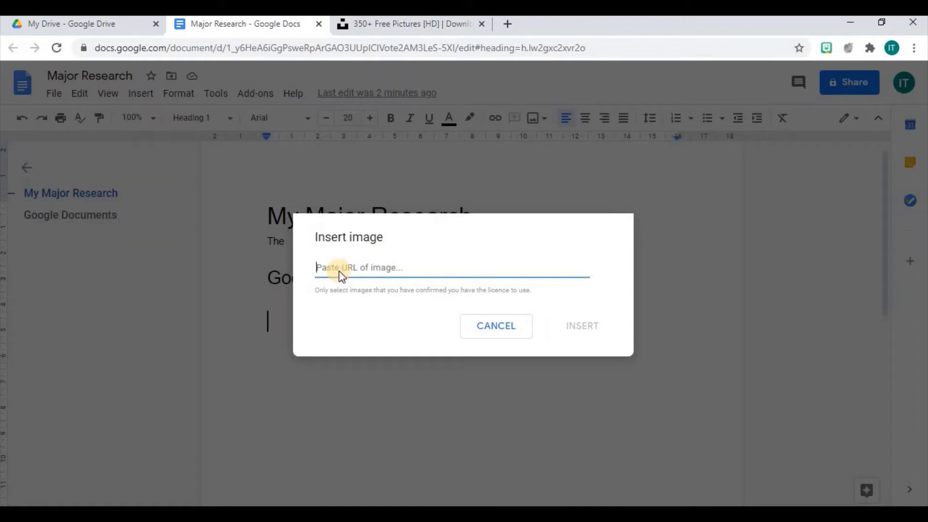
{"action": "key", "text": "ctrl+v"}
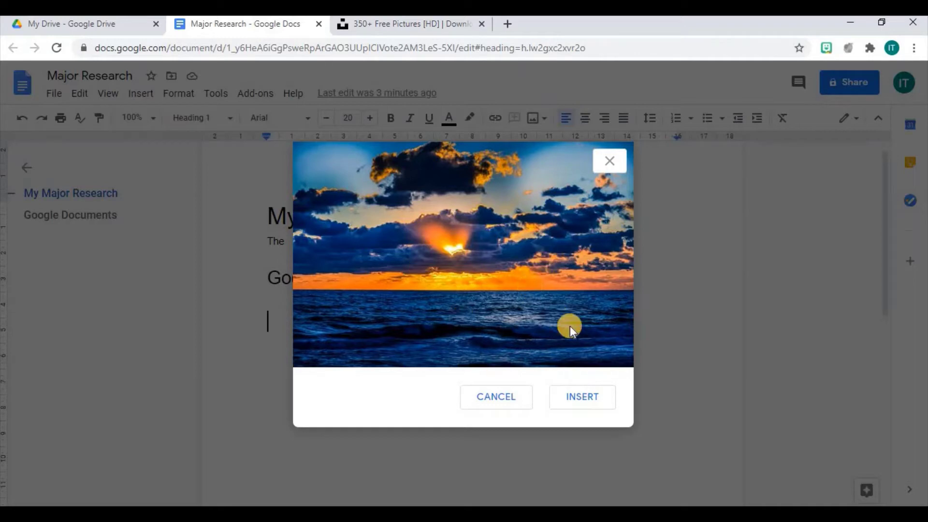
{"action": "left_click", "coordinate": [579, 399]}
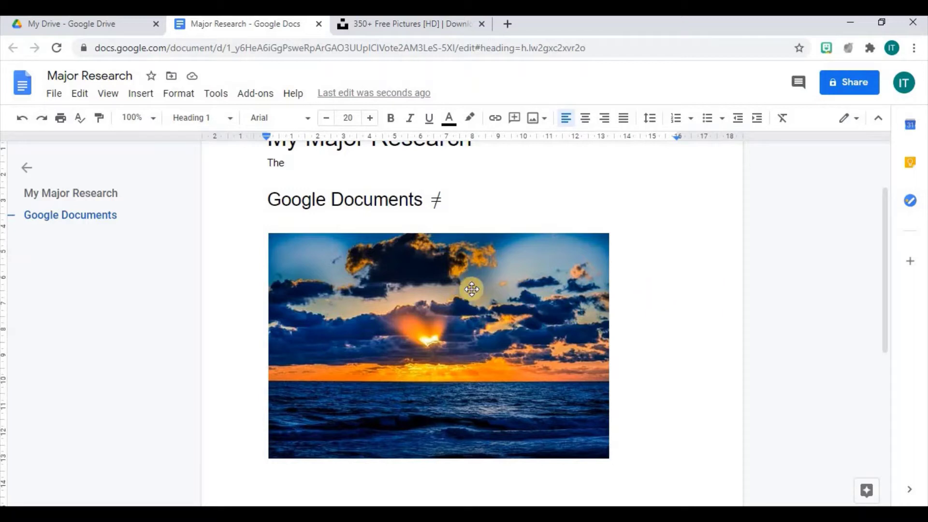
- Scale the inserted sunset image down proportionally so it is narrower than the text width
{"action": "left_click", "coordinate": [442, 299]}
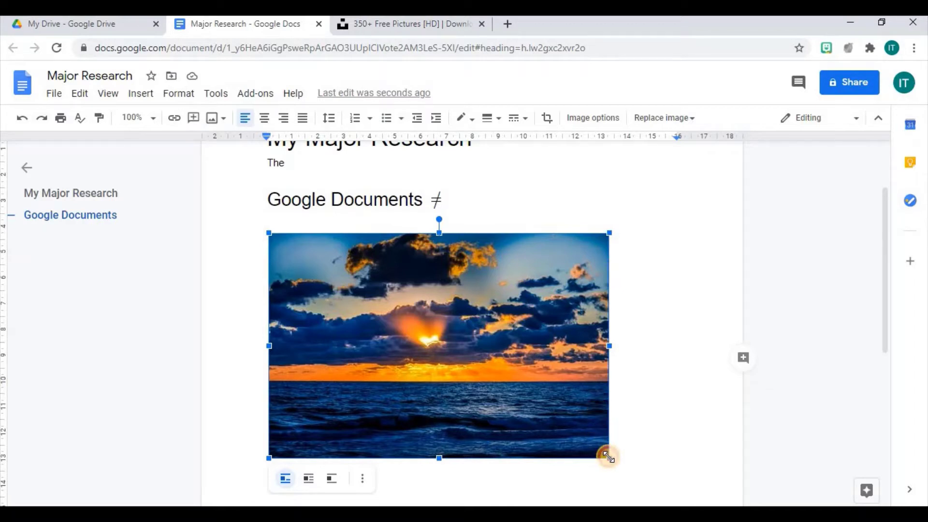
{"action": "left_click_drag", "start_coordinate": [608, 456], "coordinate": [553, 373]}
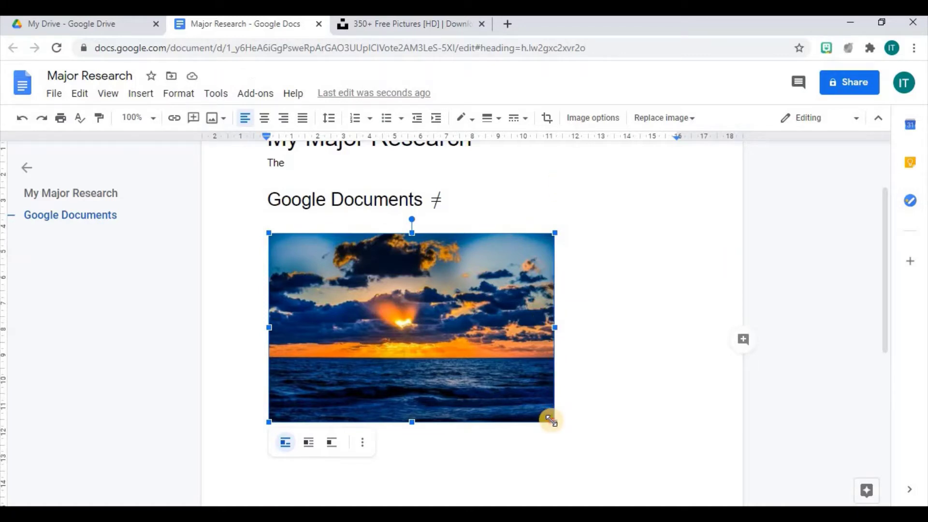
{"action": "mouse_move", "coordinate": [549, 418]}
{"action": "left_mouse_down"}
{"action": "mouse_move", "coordinate": [529, 409]}
{"action": "mouse_move", "coordinate": [566, 427]}
{"action": "left_mouse_up"}
- Add a new line after the sunset image and insert a 2 x 2 table there
{"action": "left_click", "coordinate": [587, 421]}
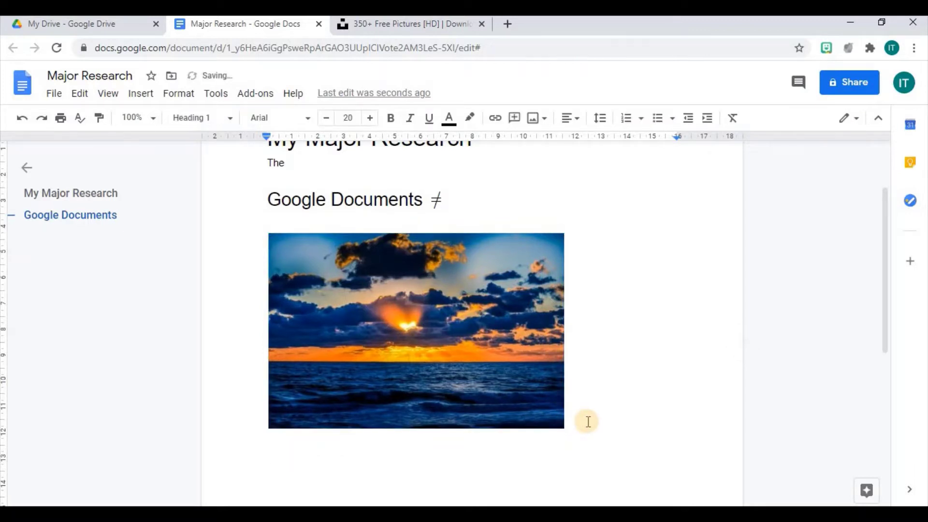
{"action": "key", "text": "Return"}
{"action": "left_click", "coordinate": [145, 93]}
{"action": "mouse_move", "coordinate": [171, 144]}
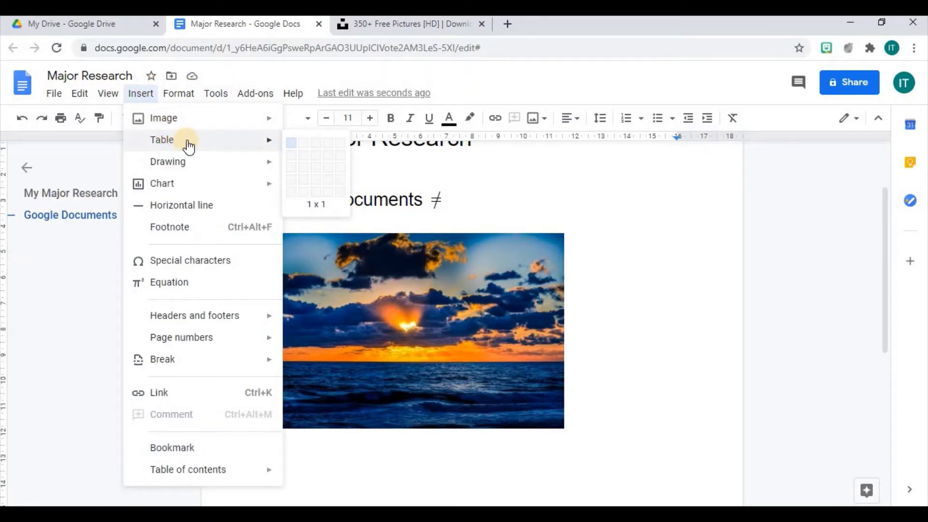
{"action": "left_click", "coordinate": [303, 158]}
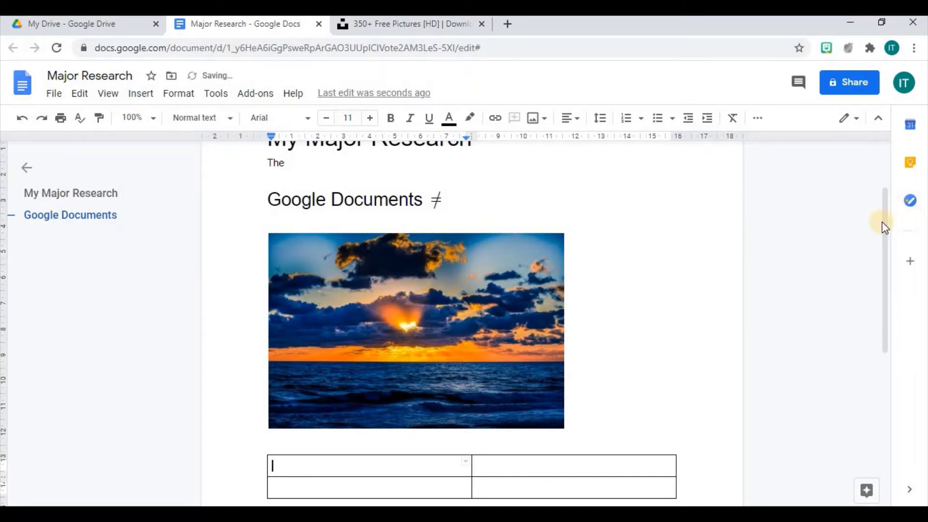
- Fill the table's first row with the column headings "Google Apps" and "Purpose"
{"action": "scroll", "coordinate": [887, 257], "scroll_direction": "down", "scroll_amount": 3}
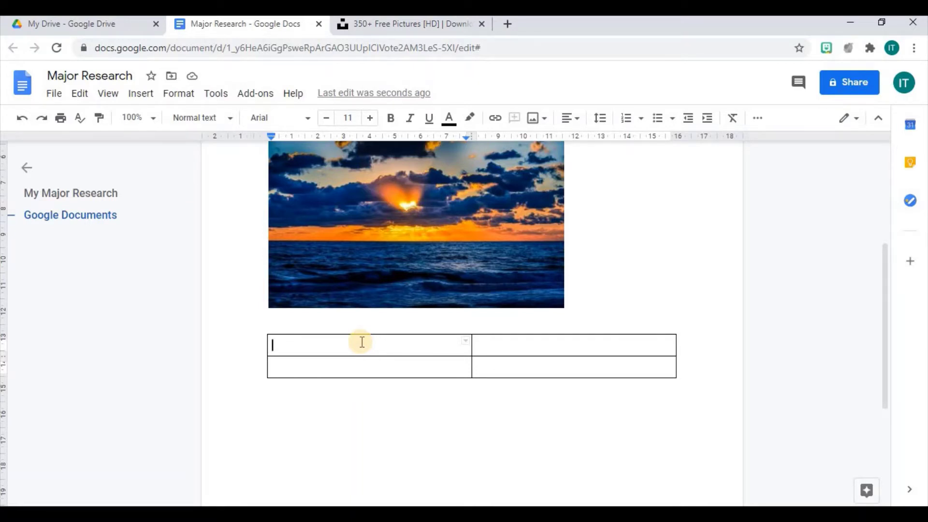
{"action": "type", "text": "G"}
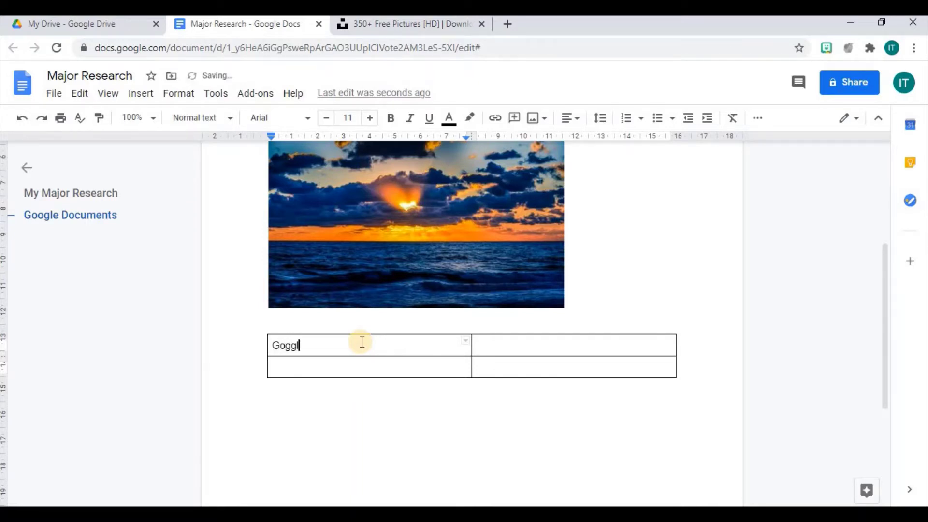
{"action": "type", "text": "oogle Apps"}
{"action": "key", "text": "Tab"}
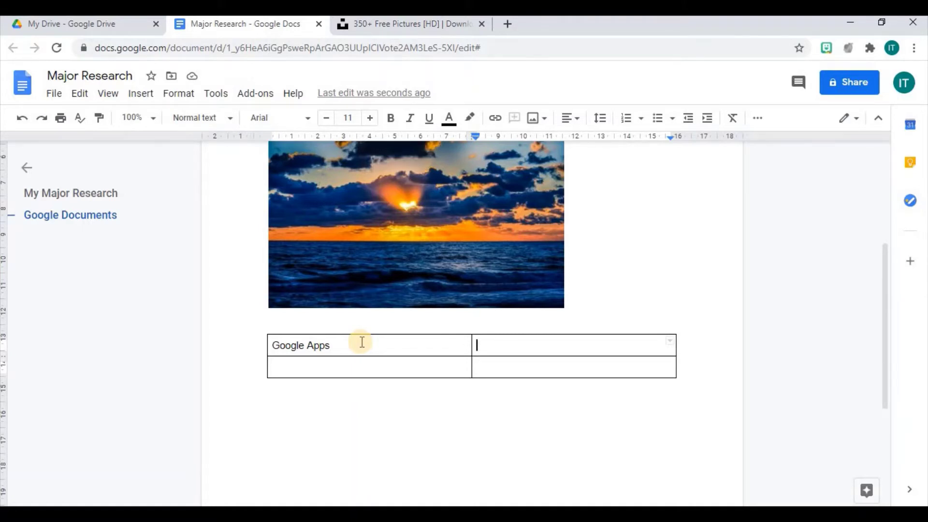
{"action": "type", "text": "Purpose"}
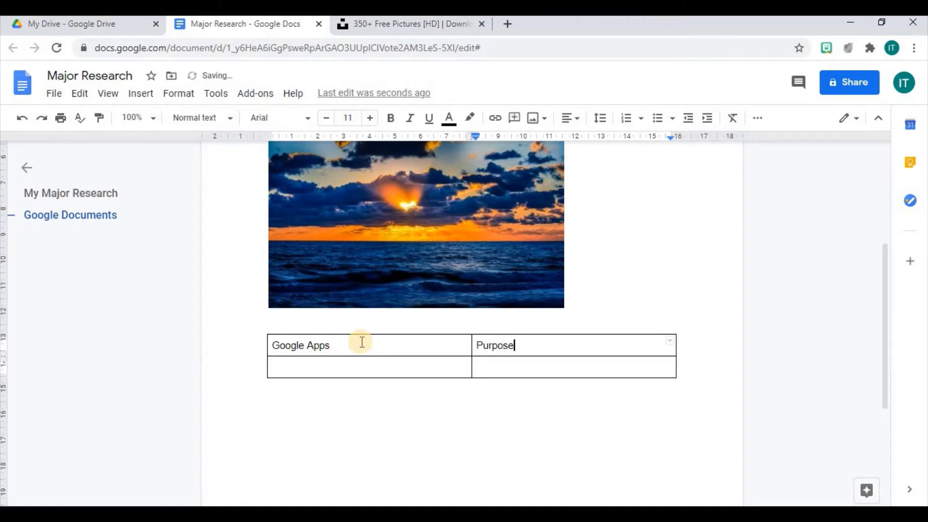
- Fill the table's second row with "Google Docs" and "Create text based documents"
{"action": "left_click", "coordinate": [299, 373]}
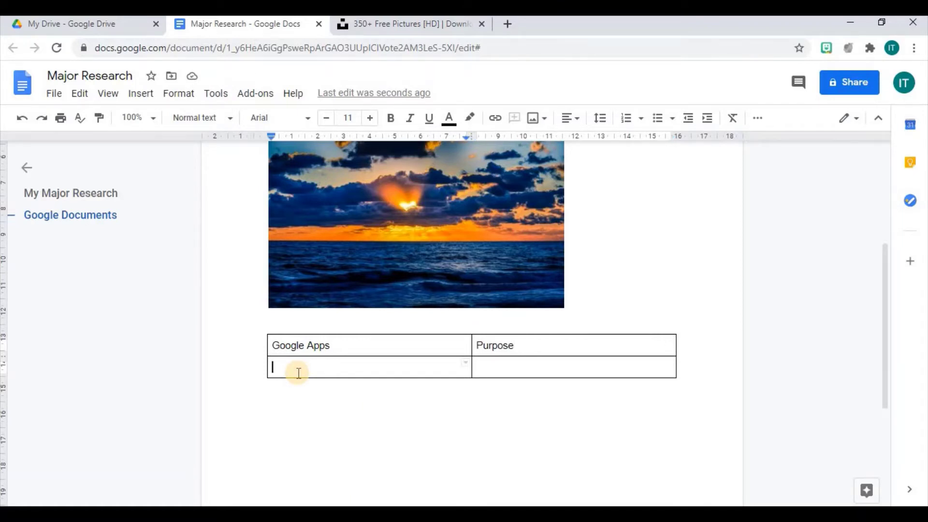
{"action": "type", "text": "Google Docs"}
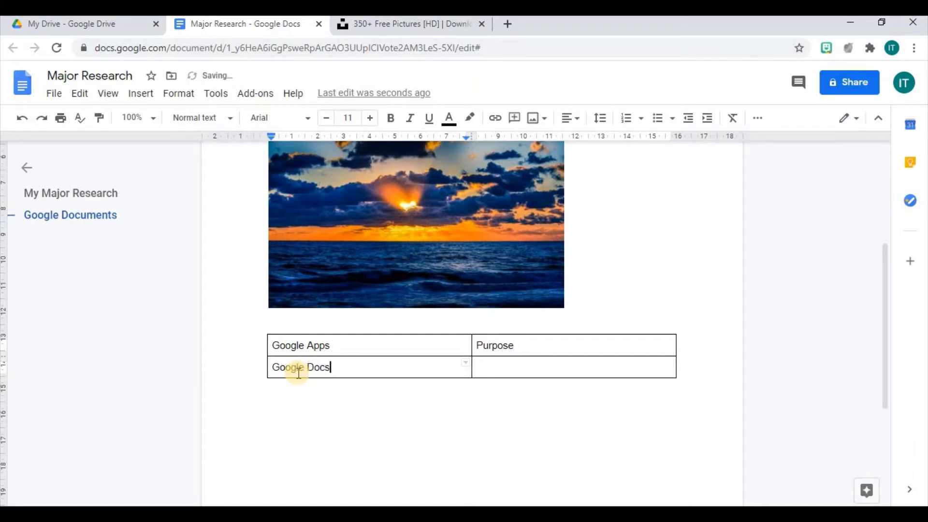
{"action": "key", "text": "Tab"}
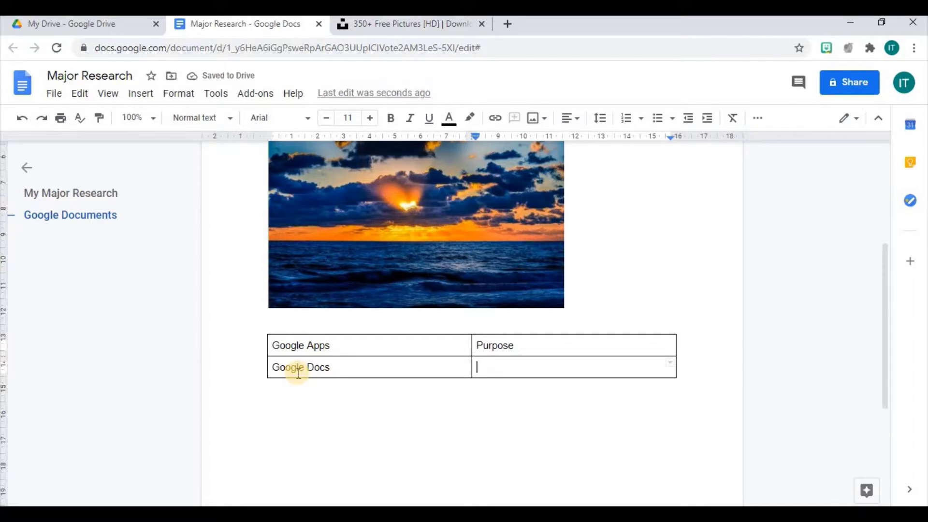
{"action": "type", "text": "Create text based documents"}
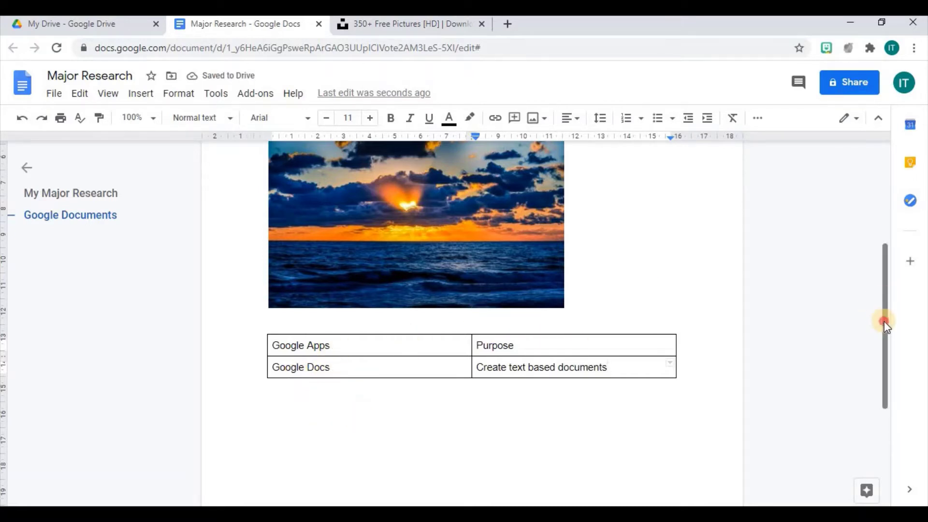
{"action": "scroll", "coordinate": [884, 324], "scroll_direction": "down", "scroll_amount": 1}
{"action": "left_click", "coordinate": [509, 294]}
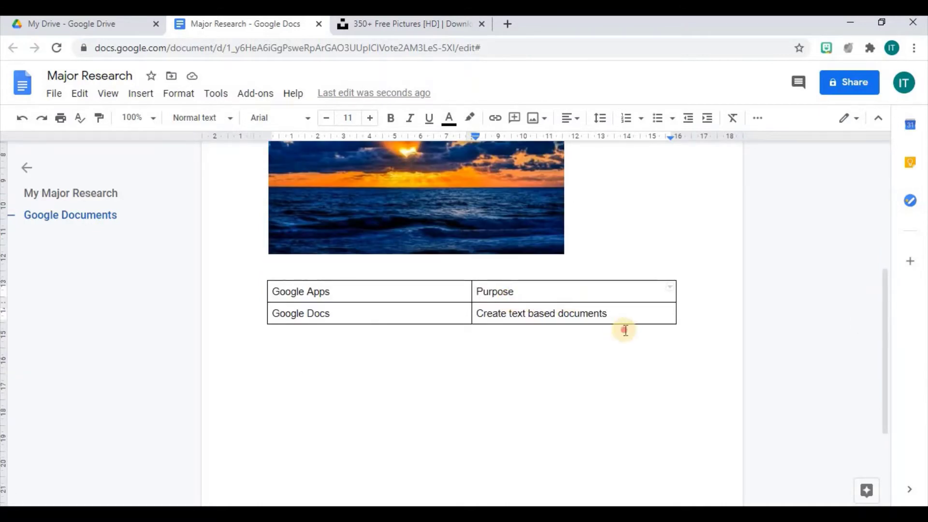
{"action": "left_click", "coordinate": [654, 315]}
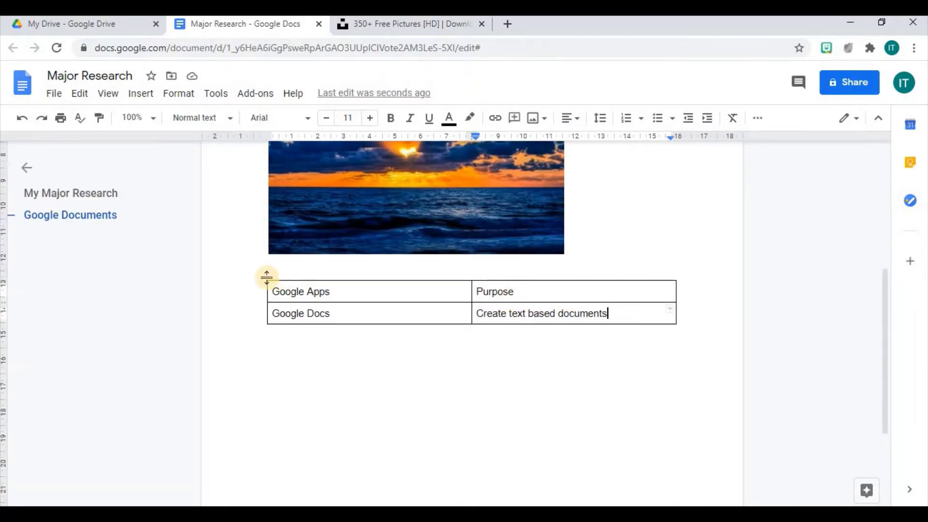
{"action": "left_click", "coordinate": [298, 290]}
{"action": "left_click", "coordinate": [267, 279]}
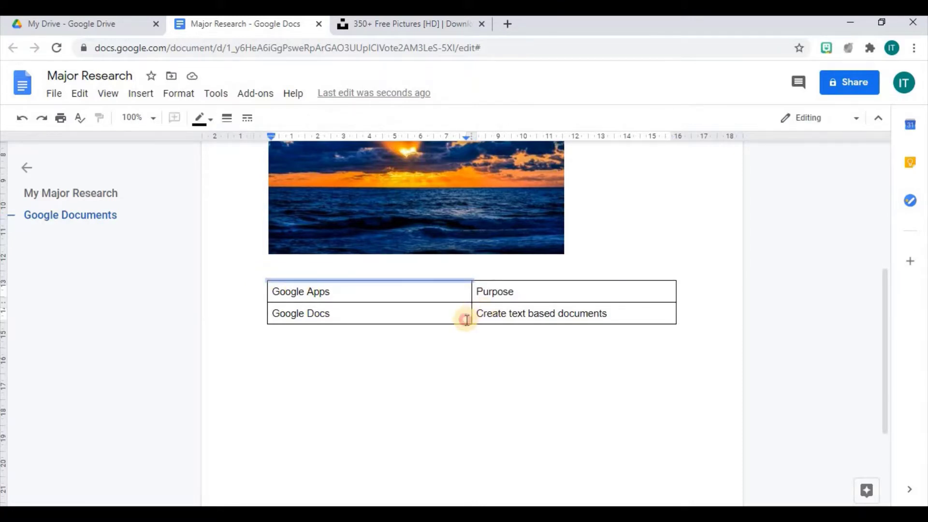
- Make the table's second row taller, and add a blank line beneath "Purpose" in the first row
{"action": "left_click", "coordinate": [467, 319]}
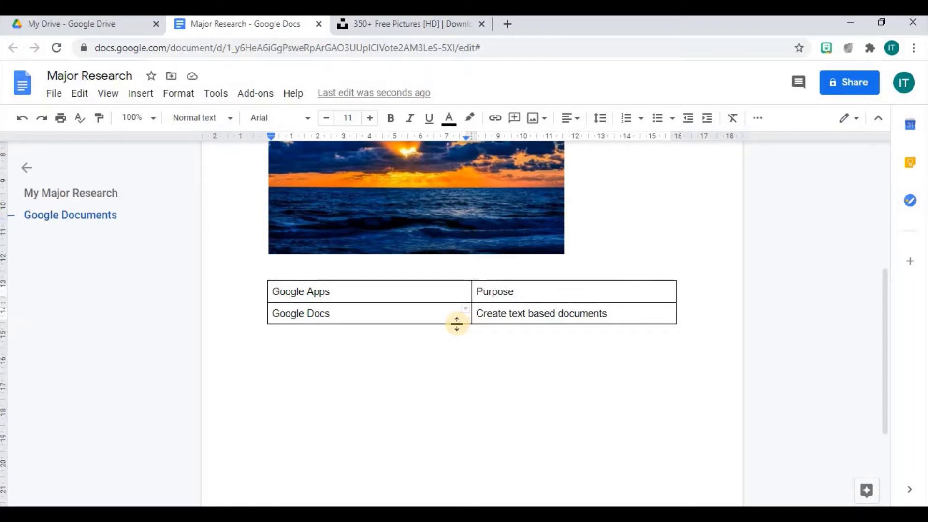
{"action": "left_click_drag", "start_coordinate": [456, 325], "coordinate": [456, 351]}
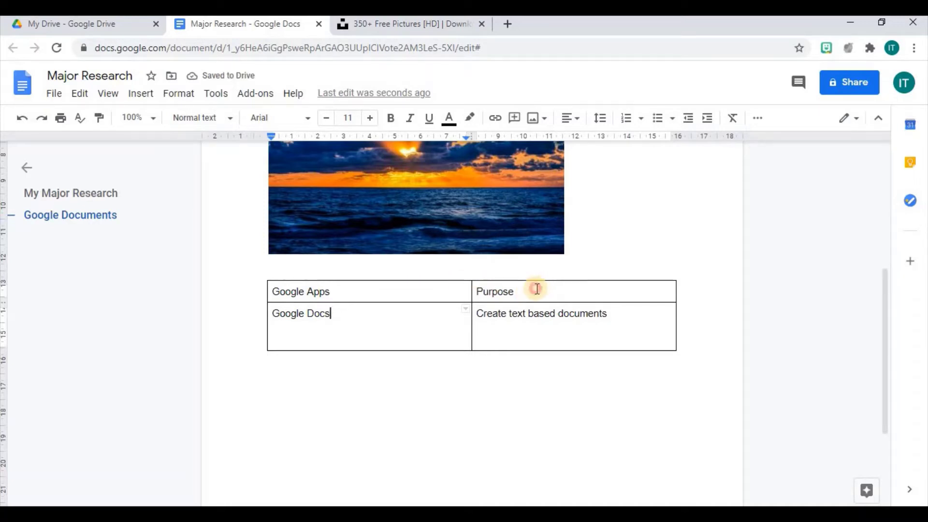
{"action": "left_click", "coordinate": [536, 289]}
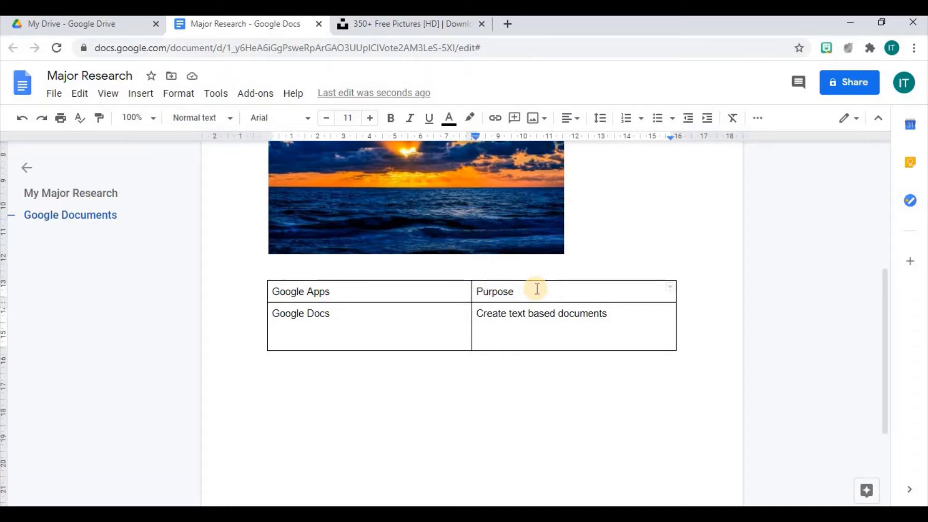
{"action": "key", "text": "Return"}
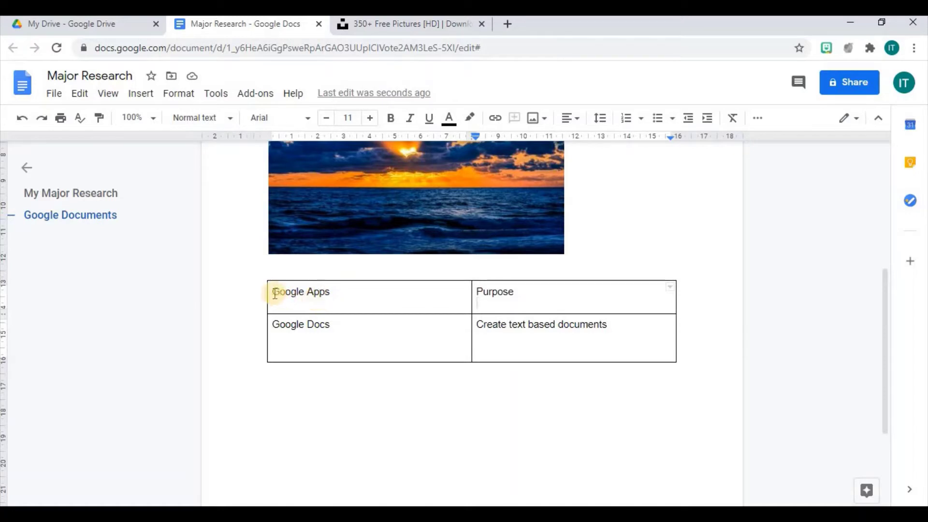
- Apply the Heading 3 style to "Google Apps" in the table's first cell
{"action": "left_click_drag", "start_coordinate": [274, 293], "coordinate": [341, 296]}
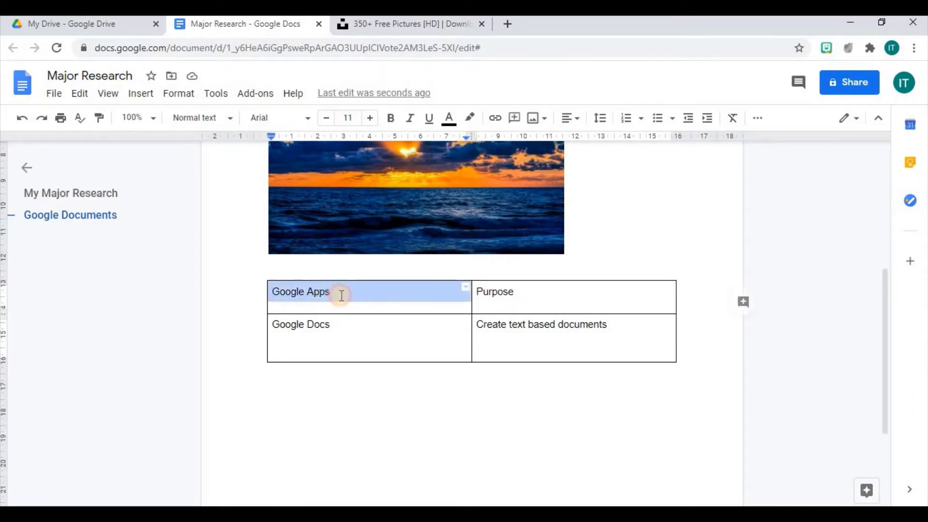
{"action": "left_click", "coordinate": [229, 119]}
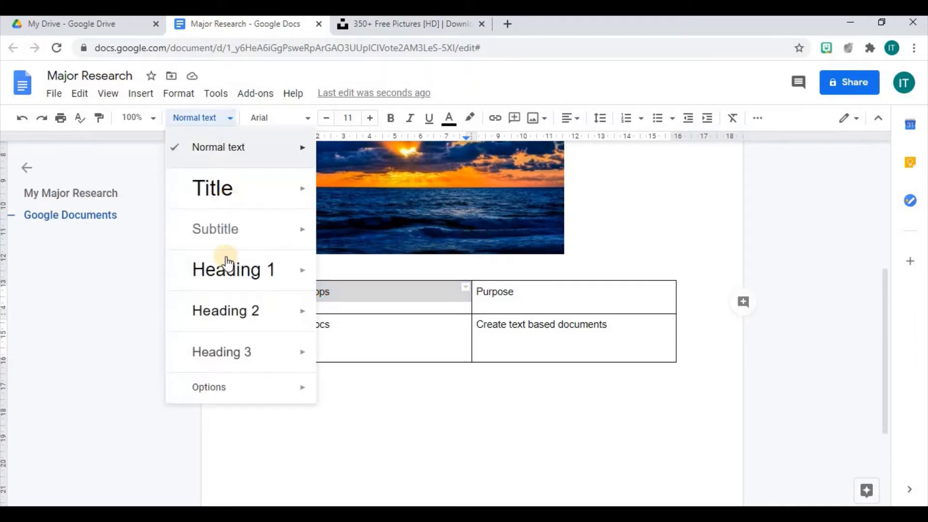
{"action": "left_click", "coordinate": [226, 353]}
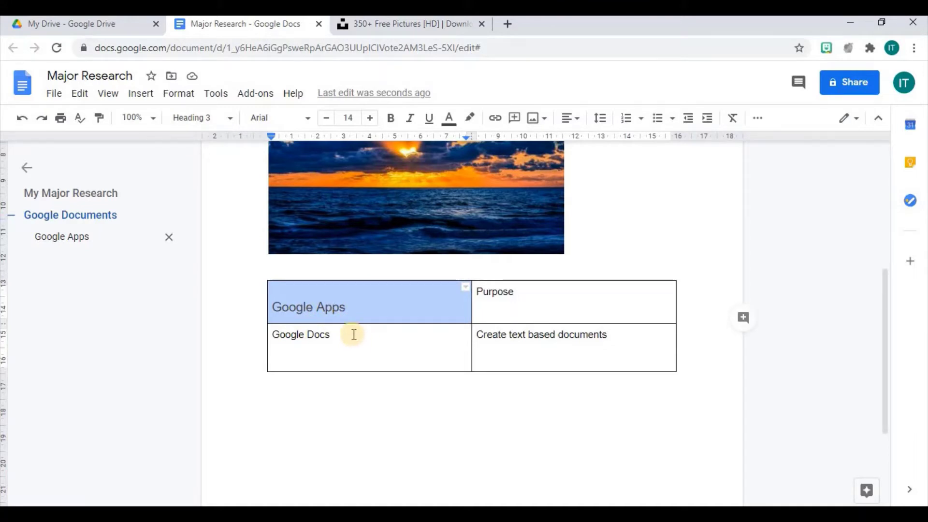
{"action": "left_click", "coordinate": [361, 378]}
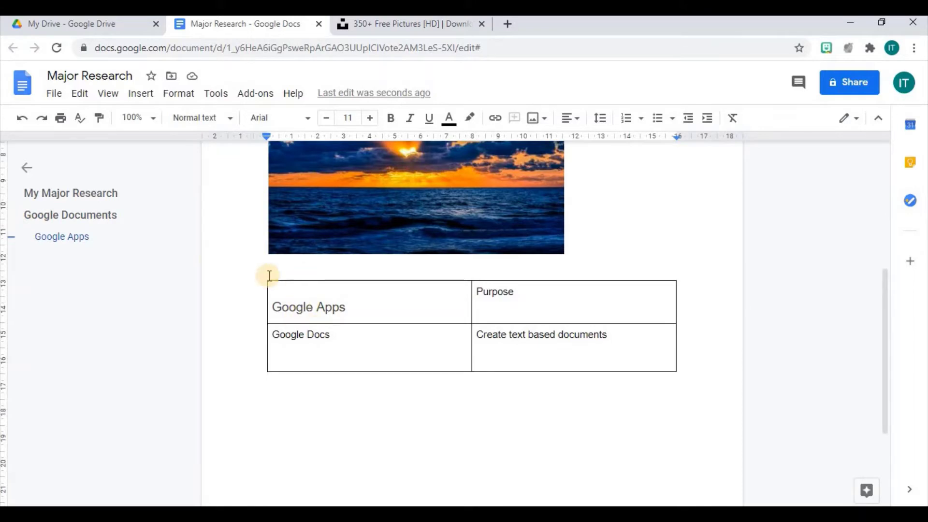
{"action": "mouse_move", "coordinate": [46, 241]}
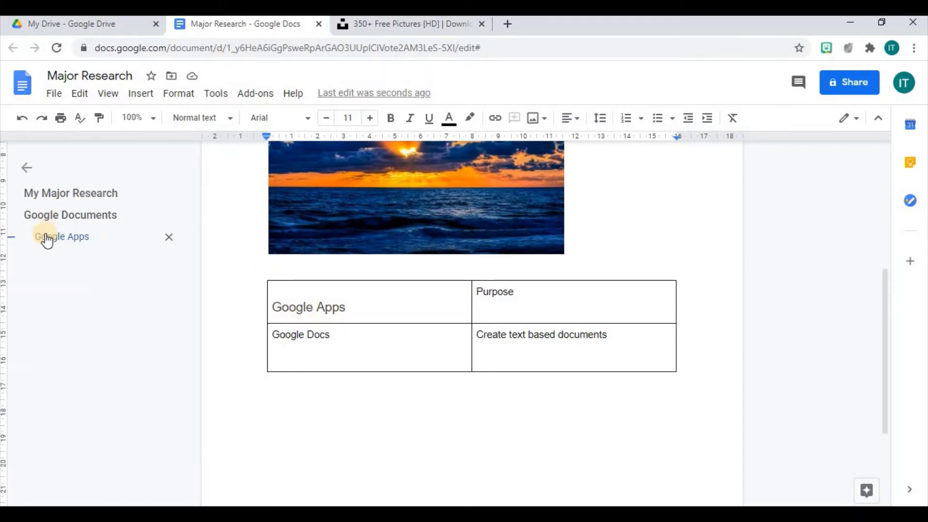
- Start a new drawing in the document beneath the table
{"action": "left_click", "coordinate": [150, 101]}
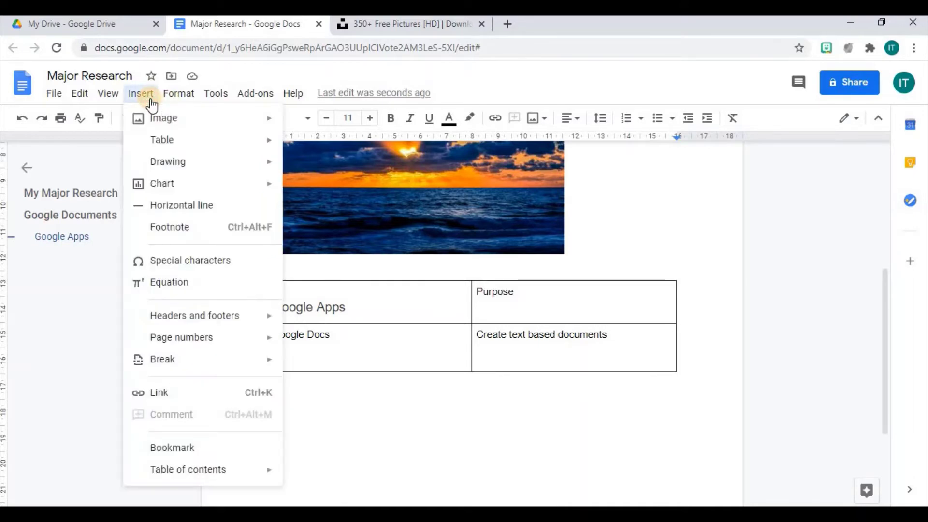
{"action": "mouse_move", "coordinate": [164, 145]}
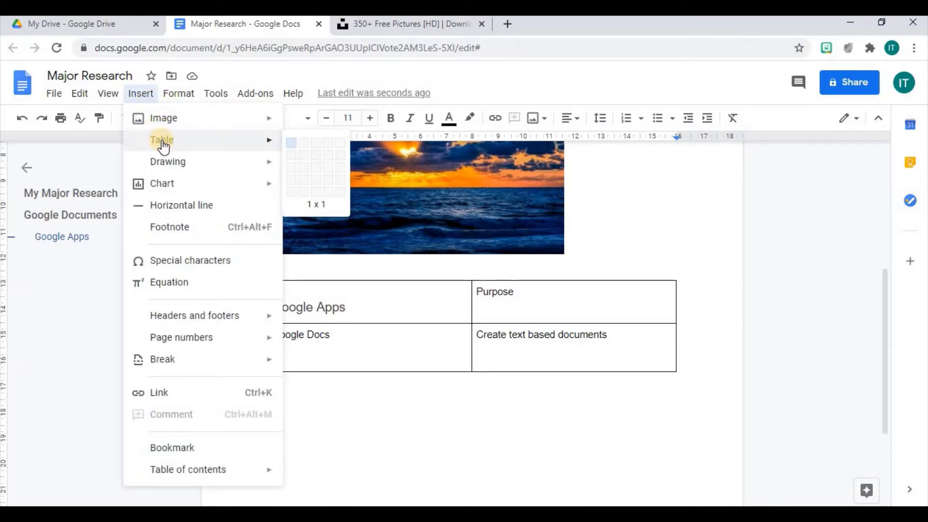
{"action": "mouse_move", "coordinate": [172, 165]}
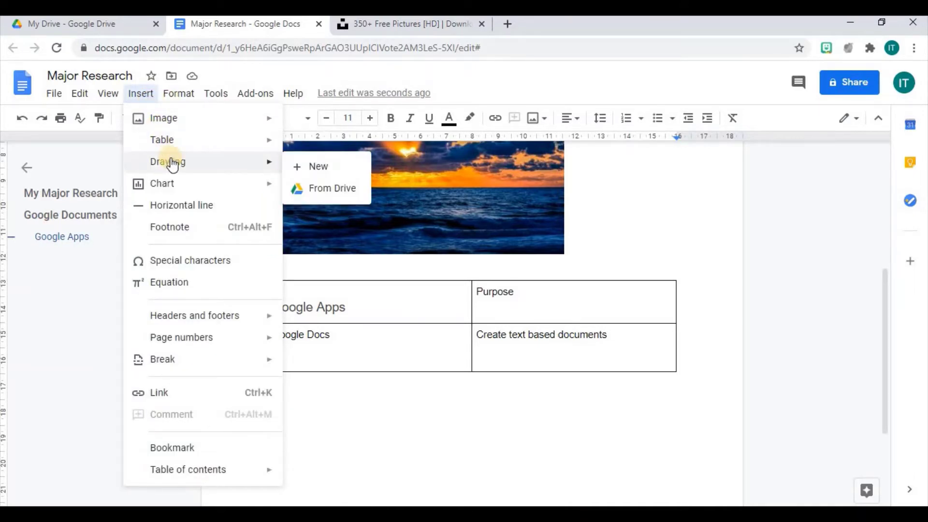
{"action": "left_click", "coordinate": [331, 176]}
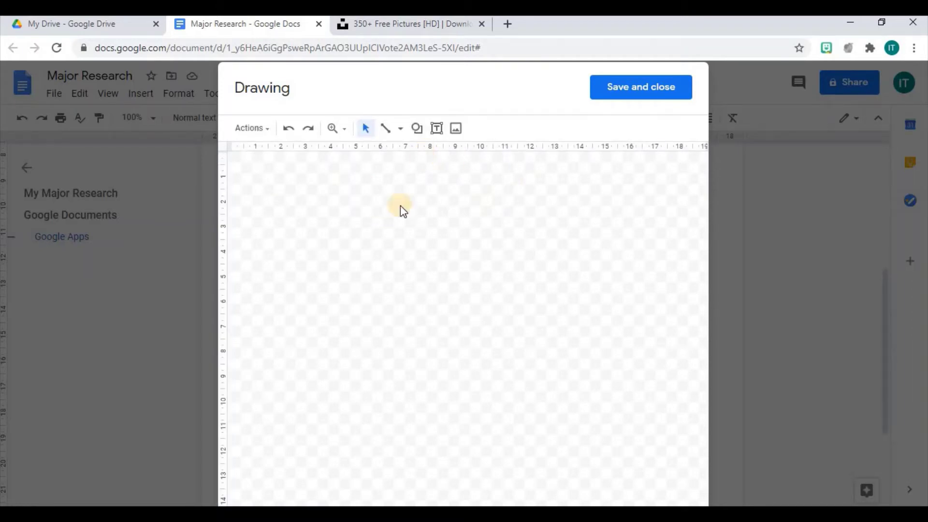
{"action": "mouse_move", "coordinate": [381, 299]}
{"action": "left_mouse_down"}
{"action": "mouse_move", "coordinate": [443, 272]}
{"action": "mouse_move", "coordinate": [434, 228]}
{"action": "mouse_move", "coordinate": [526, 218]}
{"action": "left_mouse_up"}
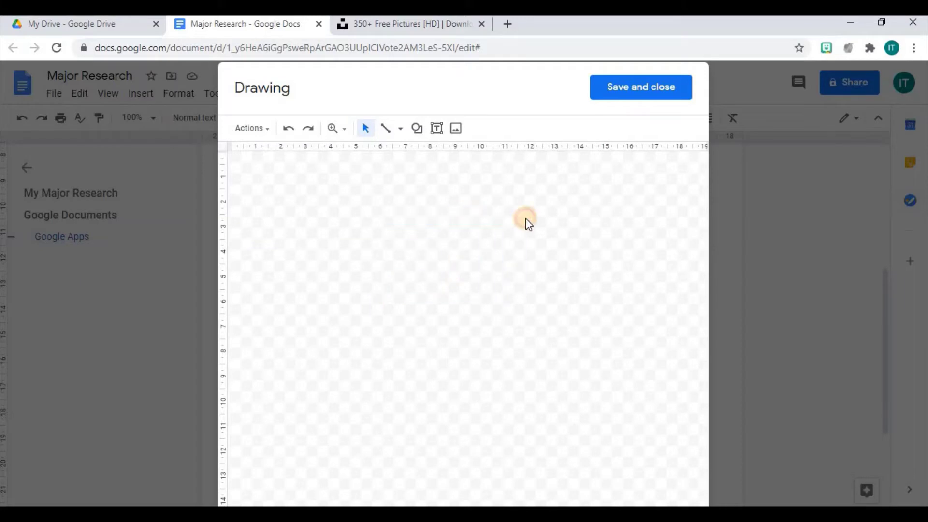
- Insert the sunset photo into the drawing from the copied image URL
{"action": "left_click", "coordinate": [437, 128]}
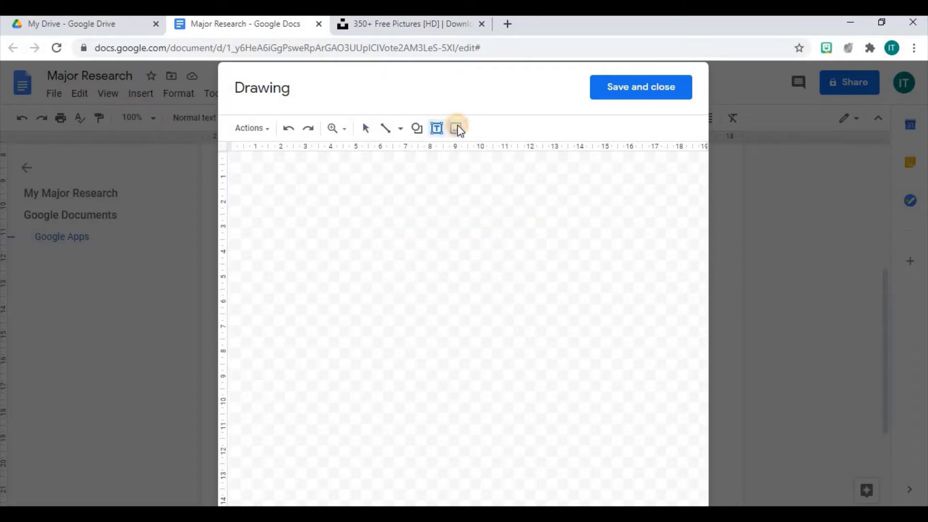
{"action": "left_click", "coordinate": [457, 128]}
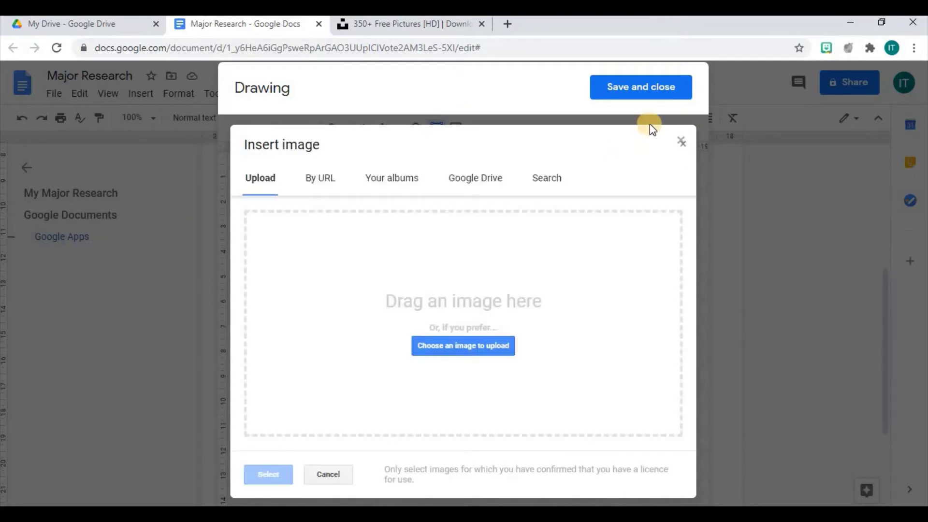
{"action": "left_click", "coordinate": [322, 180]}
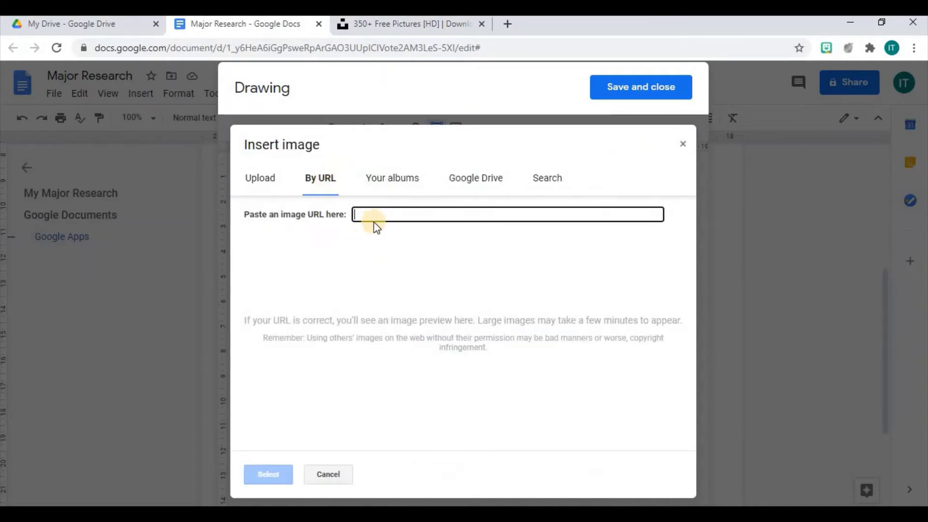
{"action": "key", "text": "ctrl+v"}
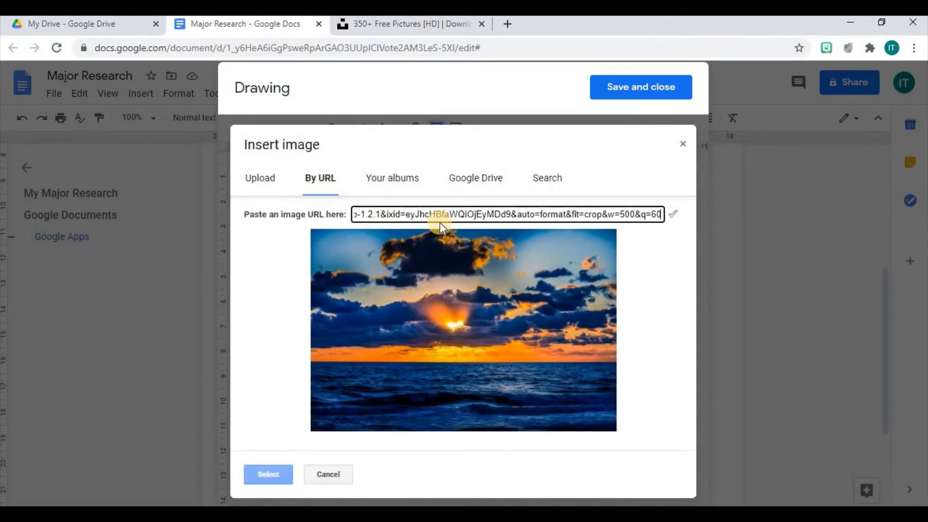
{"action": "left_click", "coordinate": [274, 476]}
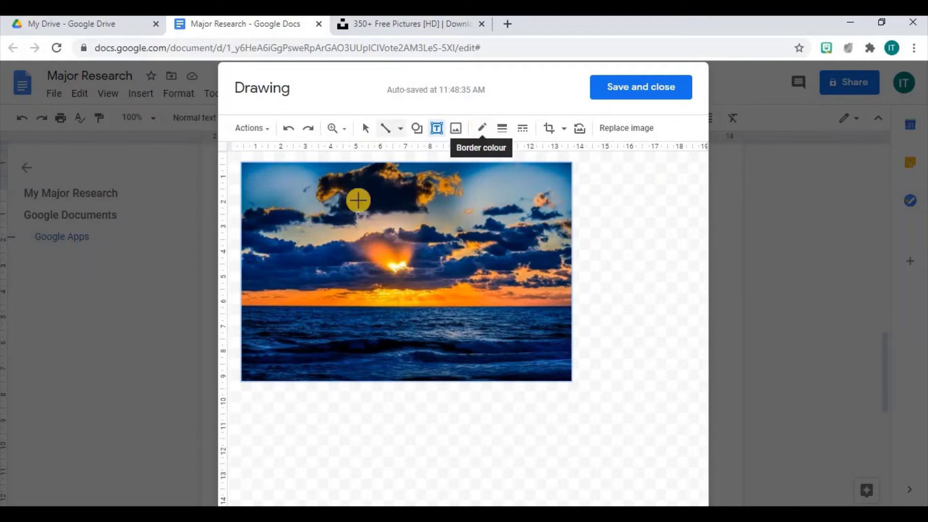
- Give the sunset photo in the drawing a red border 12 px thick
{"action": "left_click", "coordinate": [485, 128]}
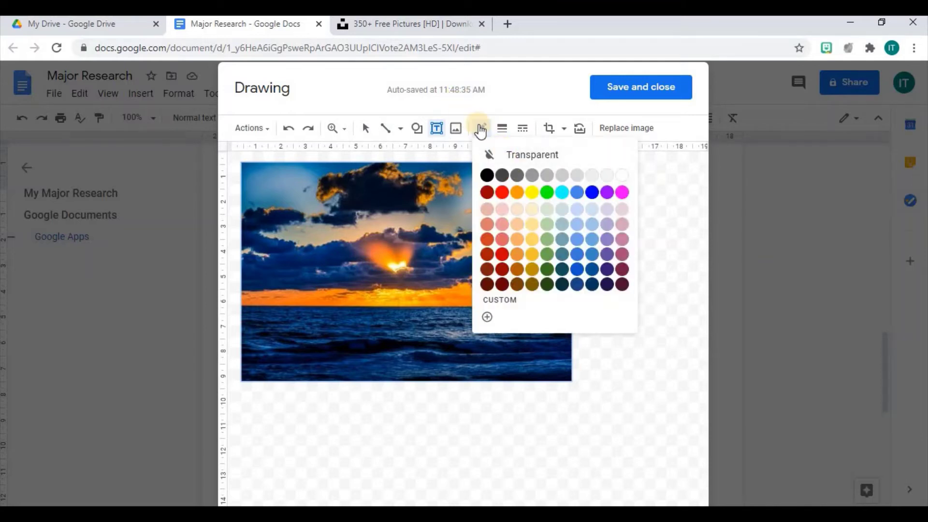
{"action": "left_click", "coordinate": [502, 192]}
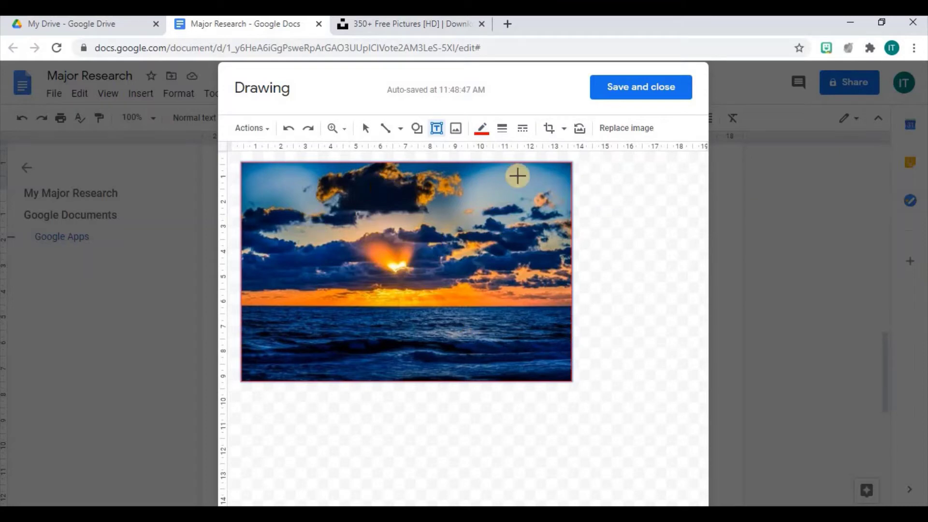
{"action": "left_click", "coordinate": [503, 129]}
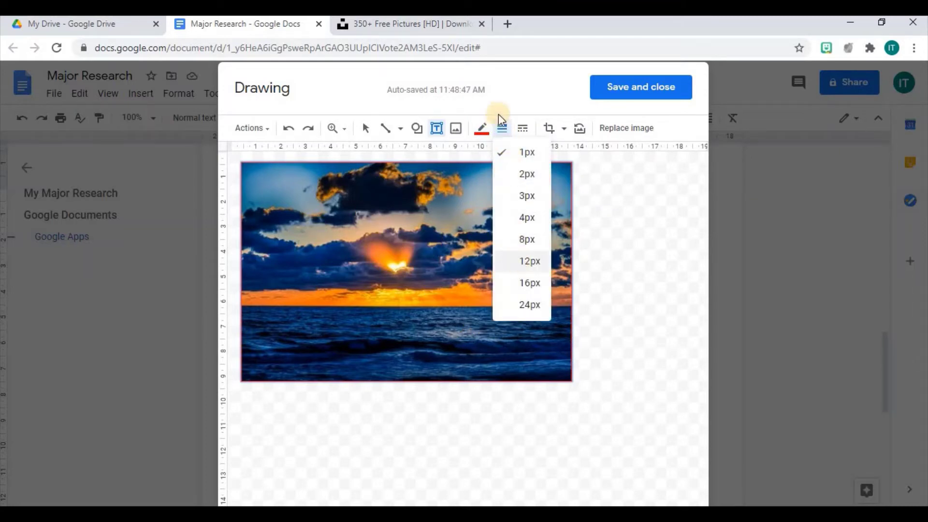
{"action": "left_click", "coordinate": [525, 260]}
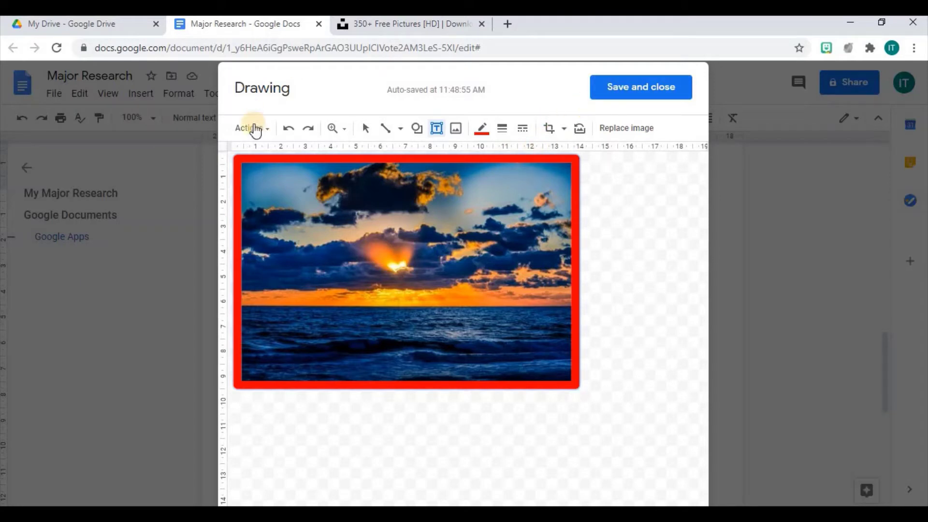
- Save the bordered sunset drawing into the document and close the drawing editor
{"action": "left_click", "coordinate": [274, 136]}
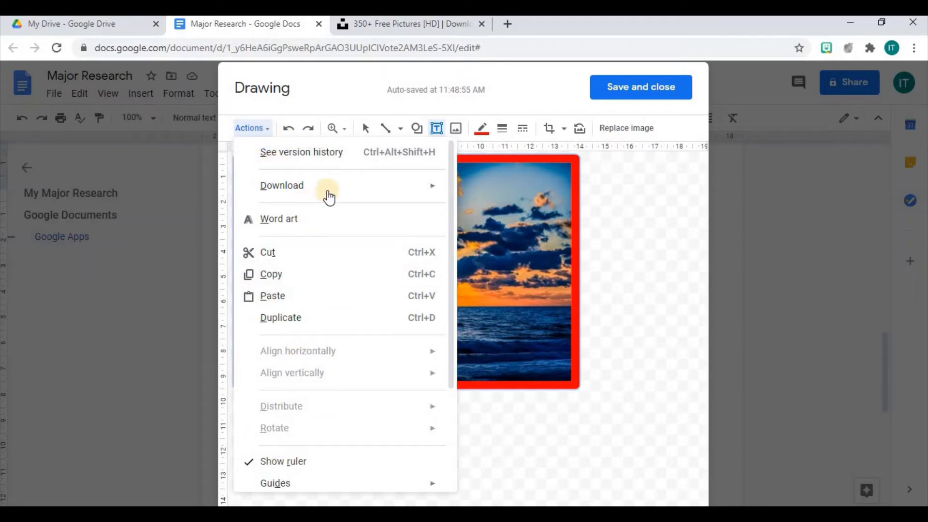
{"action": "left_click", "coordinate": [656, 187]}
{"action": "left_click", "coordinate": [493, 199]}
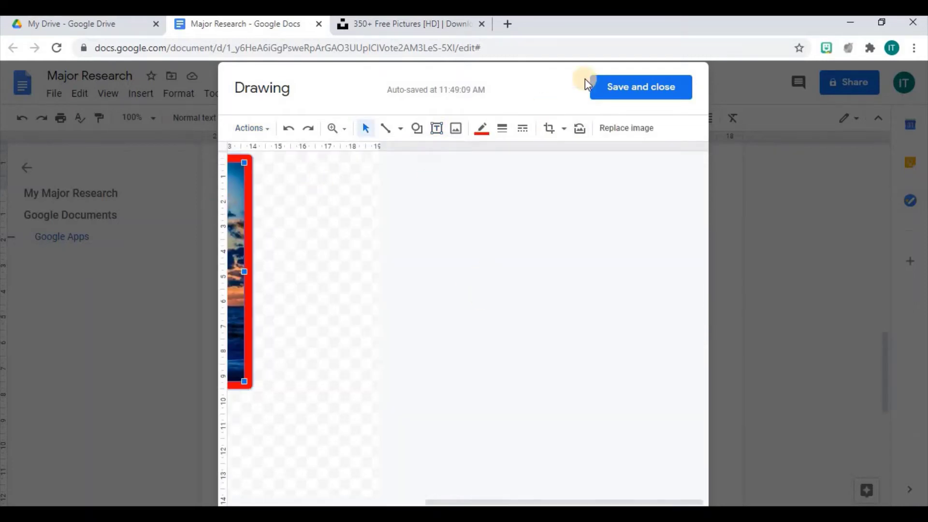
{"action": "left_click", "coordinate": [622, 91]}
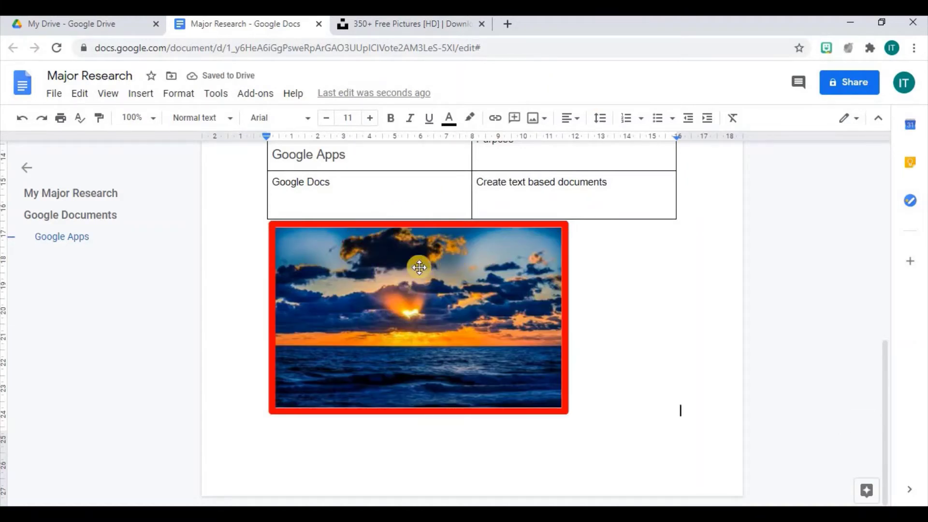
- Start a new empty line below the bordered sunset drawing
{"action": "left_click", "coordinate": [699, 211]}
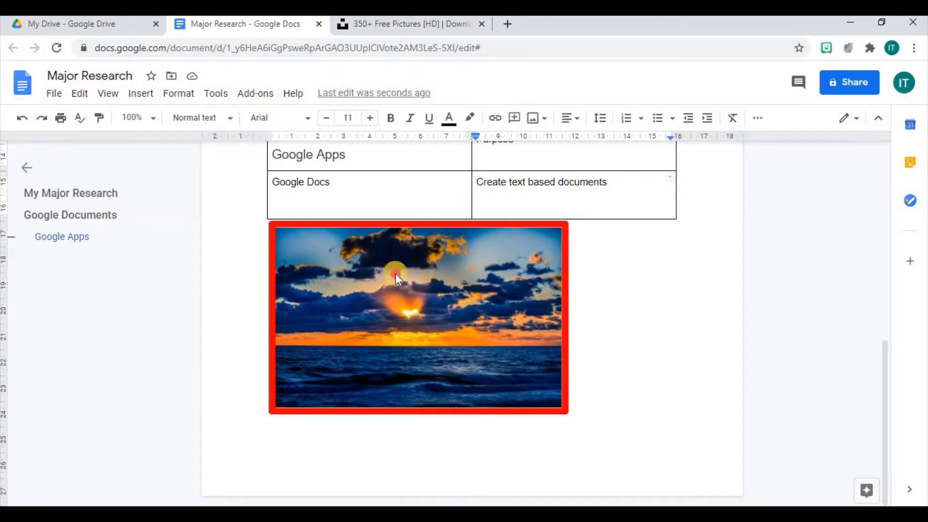
{"action": "left_click", "coordinate": [399, 298]}
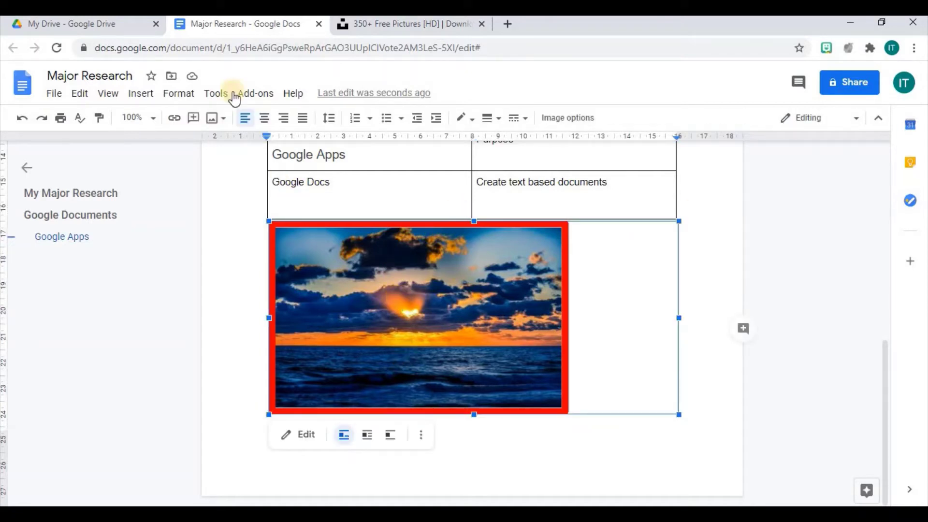
{"action": "double_click", "coordinate": [292, 458]}
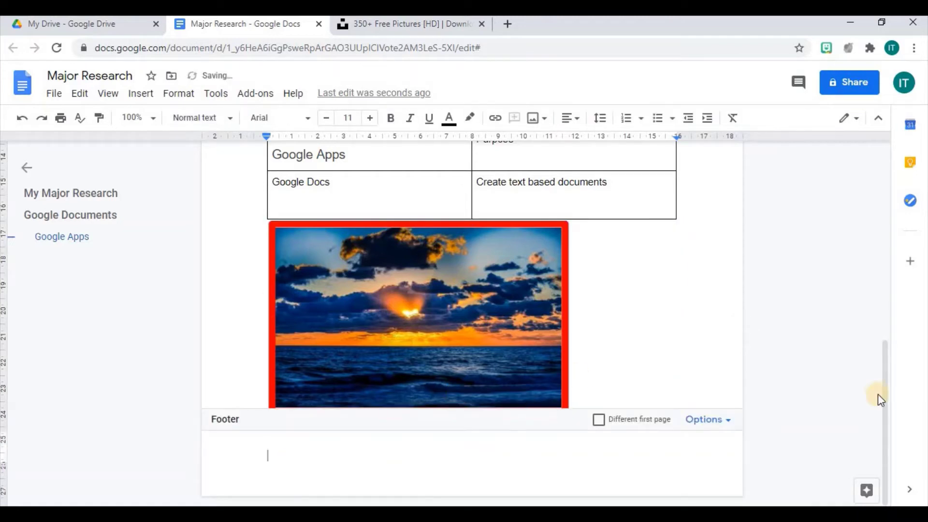
{"action": "double_click", "coordinate": [647, 371]}
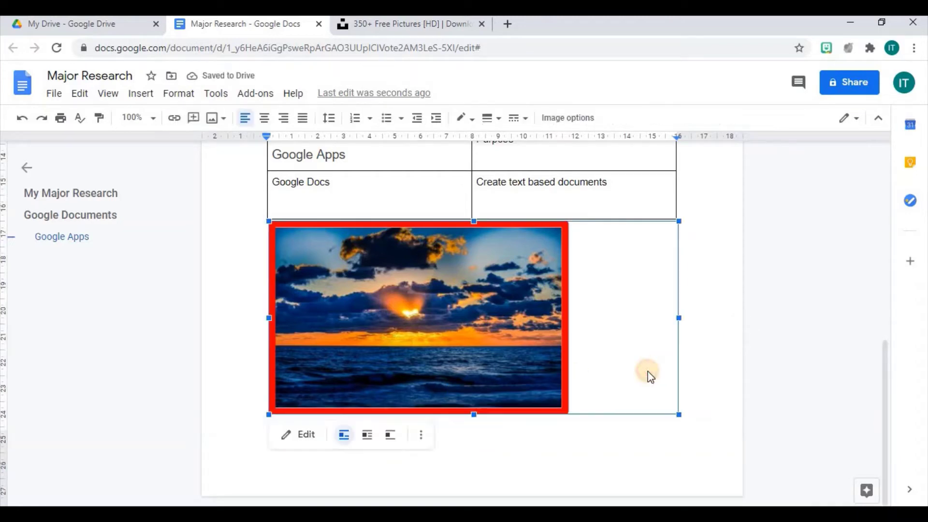
{"action": "left_click", "coordinate": [664, 92]}
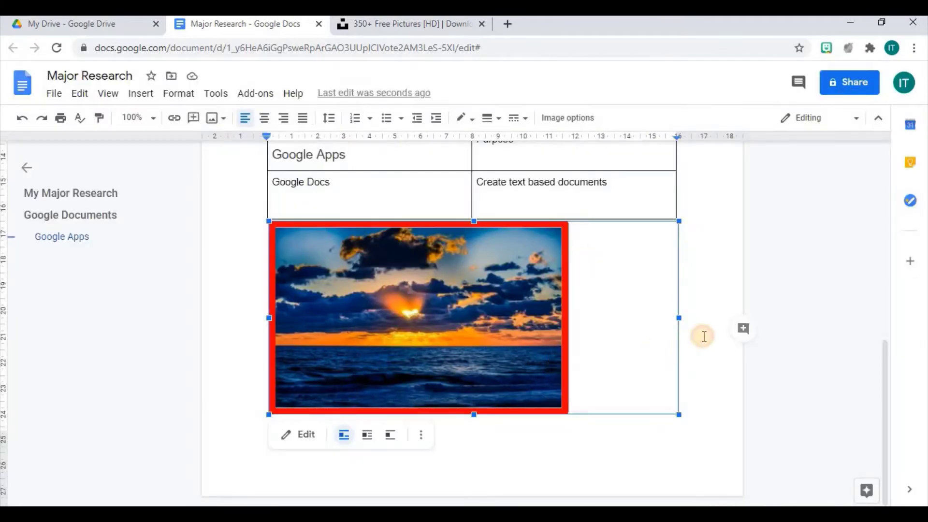
{"action": "left_click", "coordinate": [704, 337]}
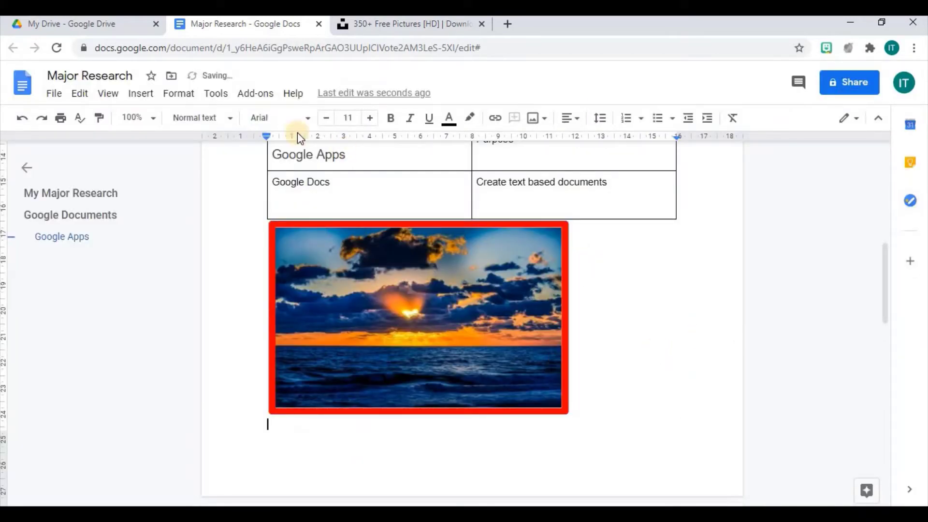
- Insert a horizontal line below the sunset drawing
{"action": "left_click", "coordinate": [141, 94]}
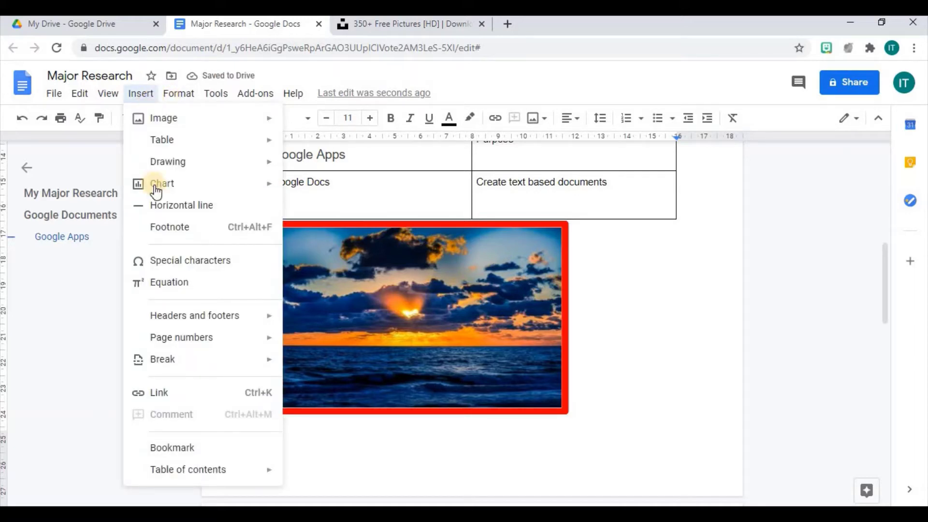
{"action": "mouse_move", "coordinate": [168, 182]}
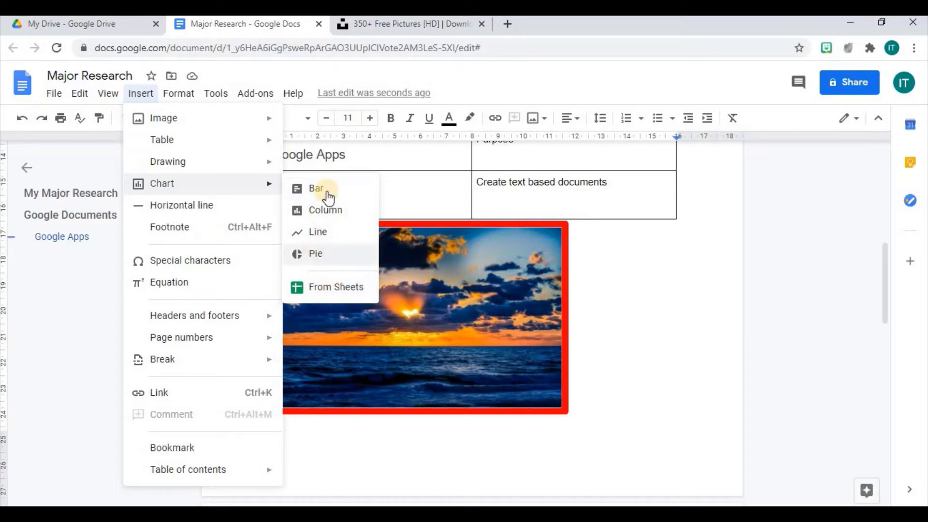
{"action": "left_click", "coordinate": [175, 215]}
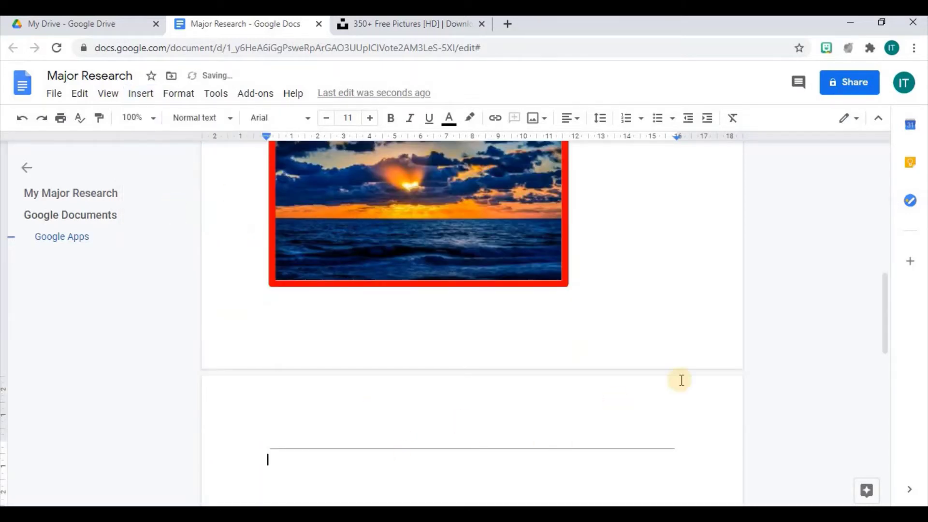
- Insert a footnote below the horizontal line with the text "My Google Docs"
{"action": "scroll", "coordinate": [885, 324], "scroll_direction": "down", "scroll_amount": 3}
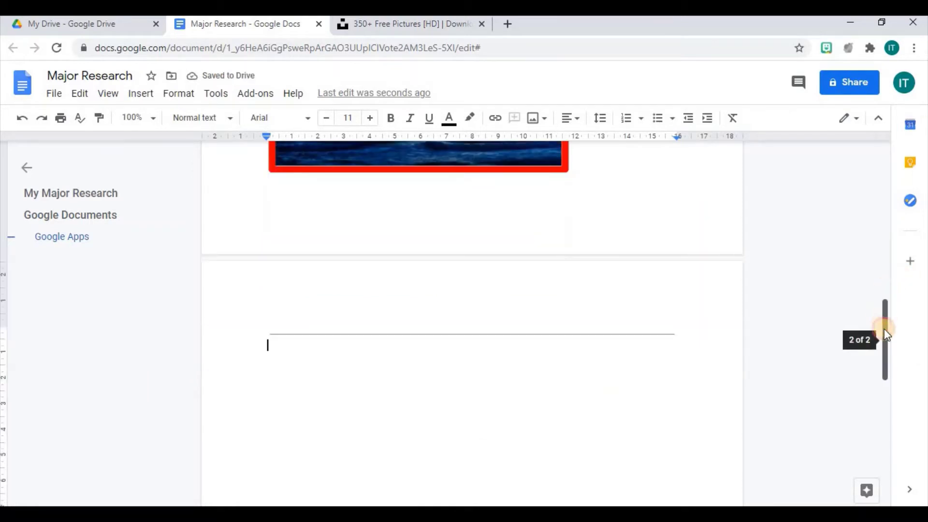
{"action": "left_click_drag", "start_coordinate": [883, 329], "coordinate": [884, 335]}
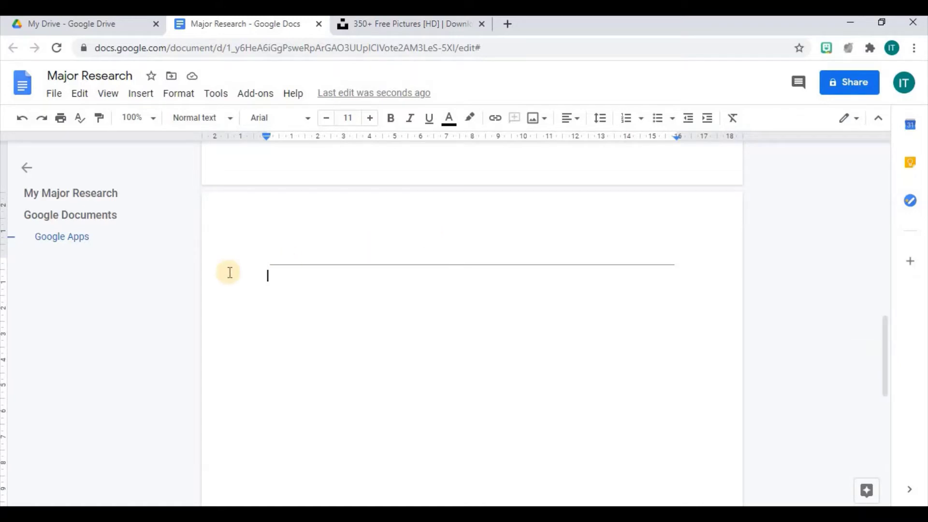
{"action": "left_click", "coordinate": [147, 95]}
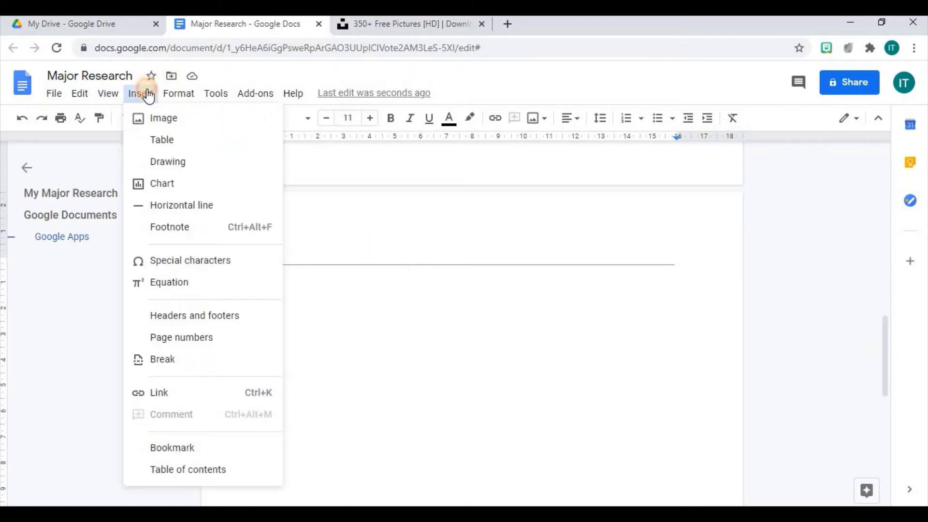
{"action": "left_click", "coordinate": [170, 227]}
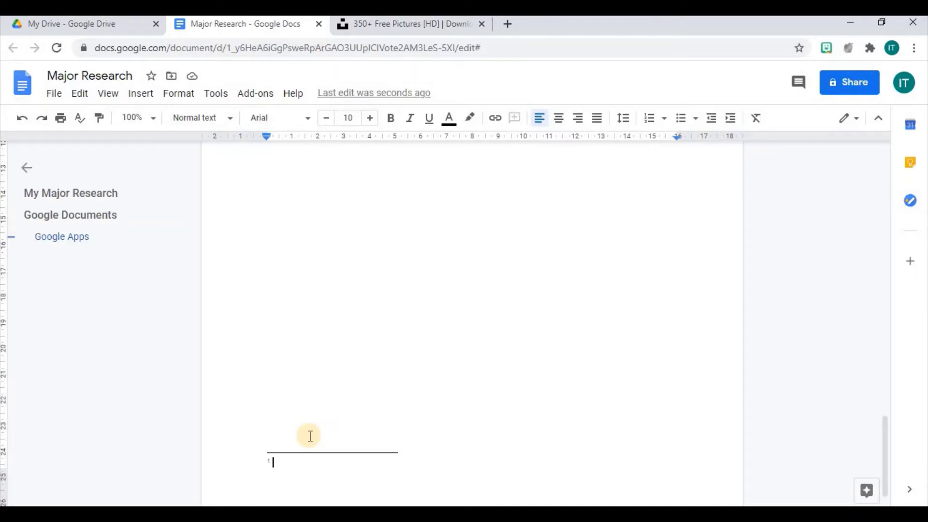
{"action": "type", "text": "My Google Docs"}
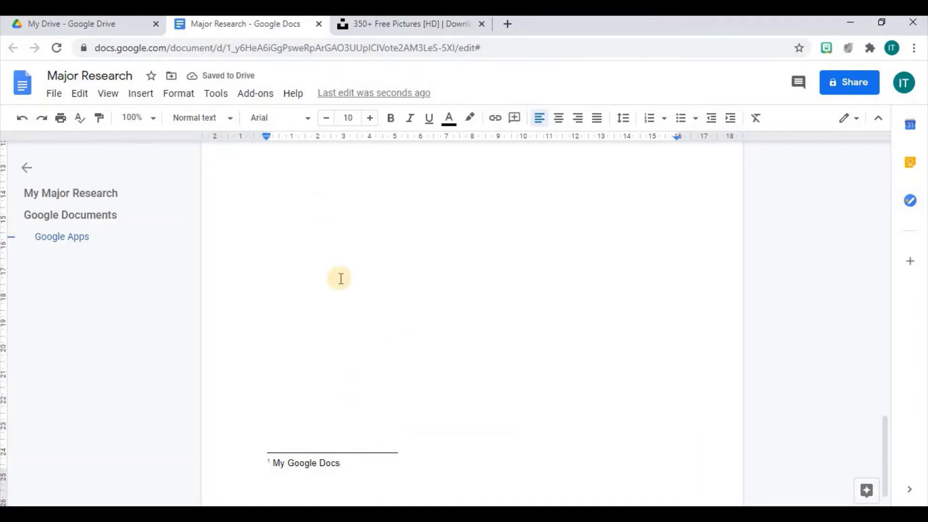
- Insert the long rightwards double arrow special character (U+27F9) on the line below the footnote reference, followed by the text "Google Apps"
{"action": "left_click", "coordinate": [366, 366]}
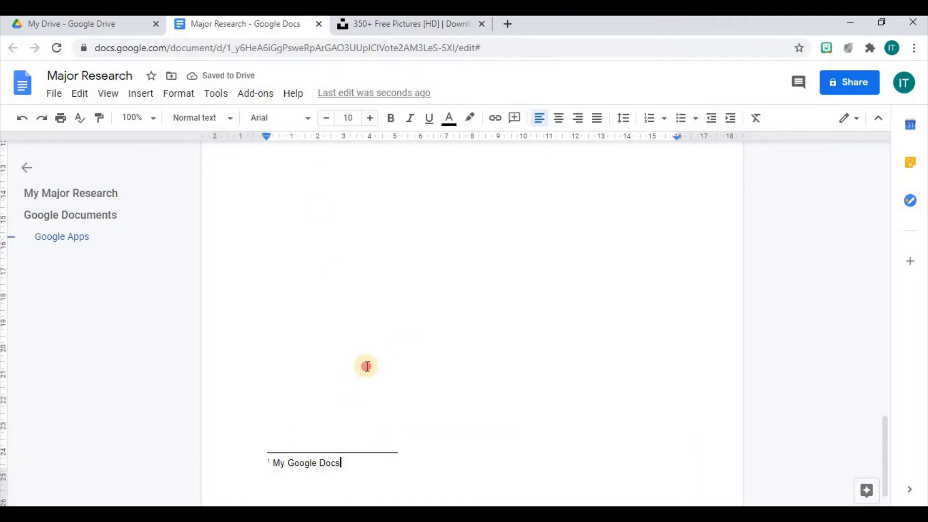
{"action": "left_click", "coordinate": [145, 95]}
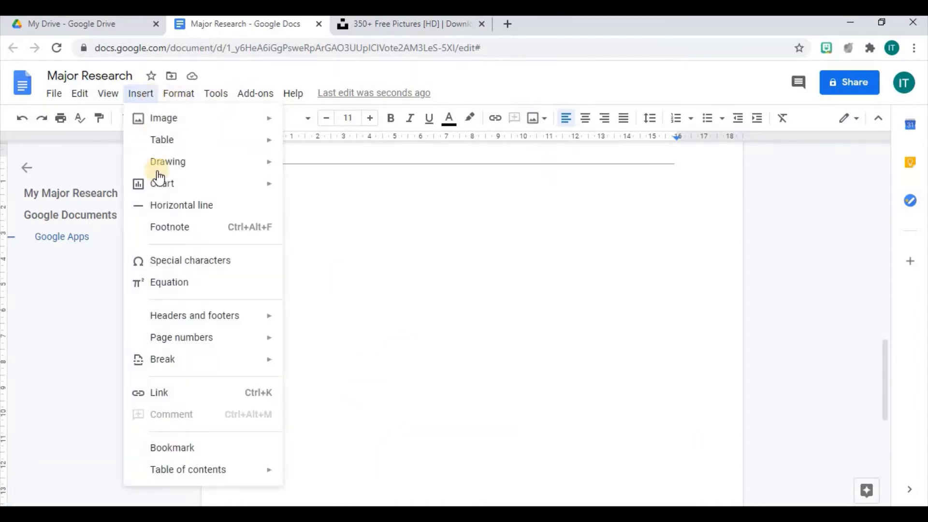
{"action": "left_click", "coordinate": [177, 261]}
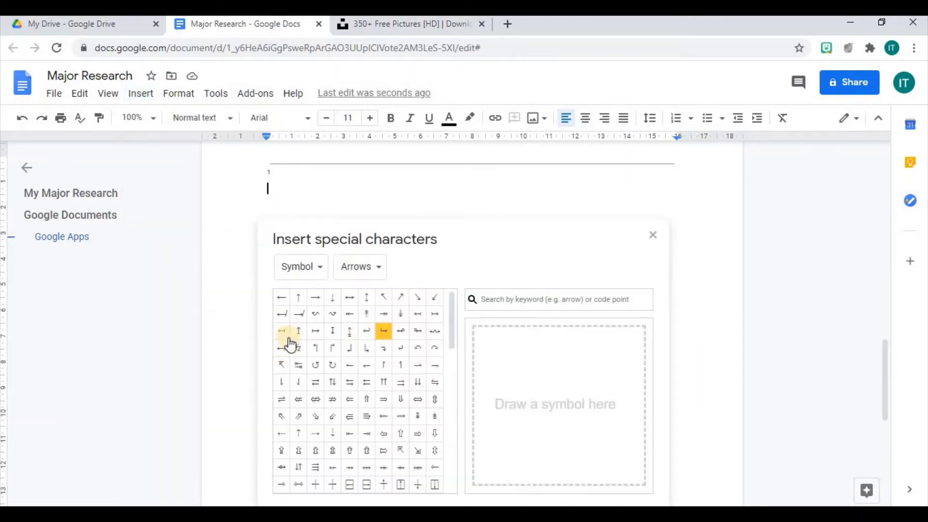
{"action": "mouse_move", "coordinate": [331, 370]}
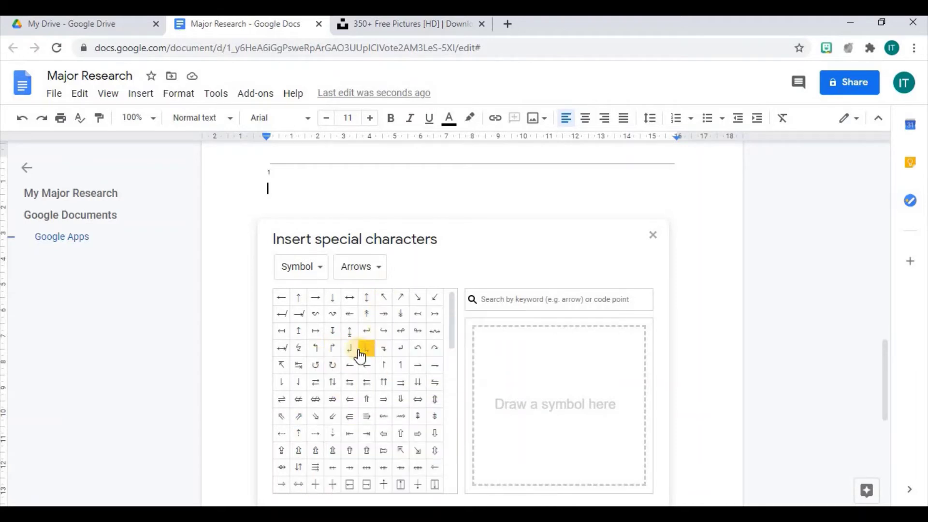
{"action": "mouse_move", "coordinate": [360, 409]}
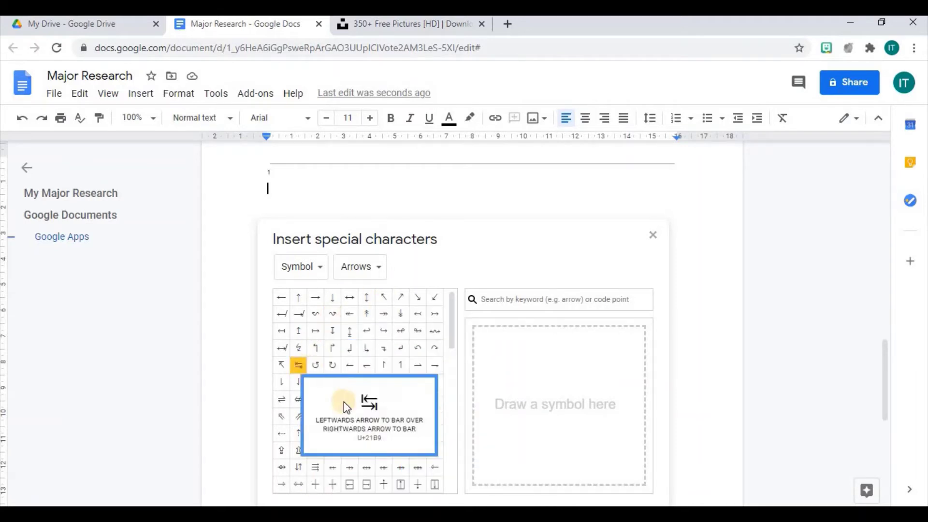
{"action": "left_click_drag", "start_coordinate": [454, 312], "coordinate": [451, 454]}
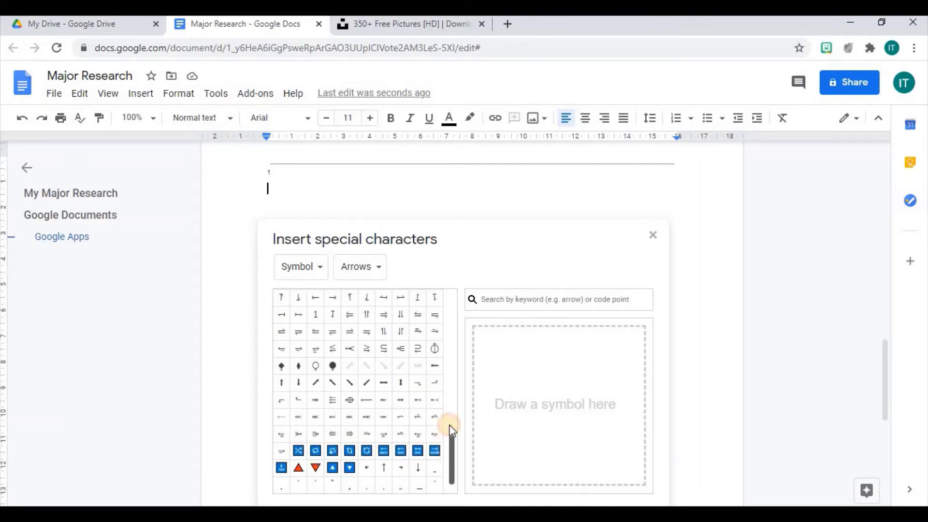
{"action": "scroll", "coordinate": [451, 429], "scroll_direction": "up", "scroll_amount": 3}
{"action": "left_click_drag", "start_coordinate": [449, 422], "coordinate": [448, 381]}
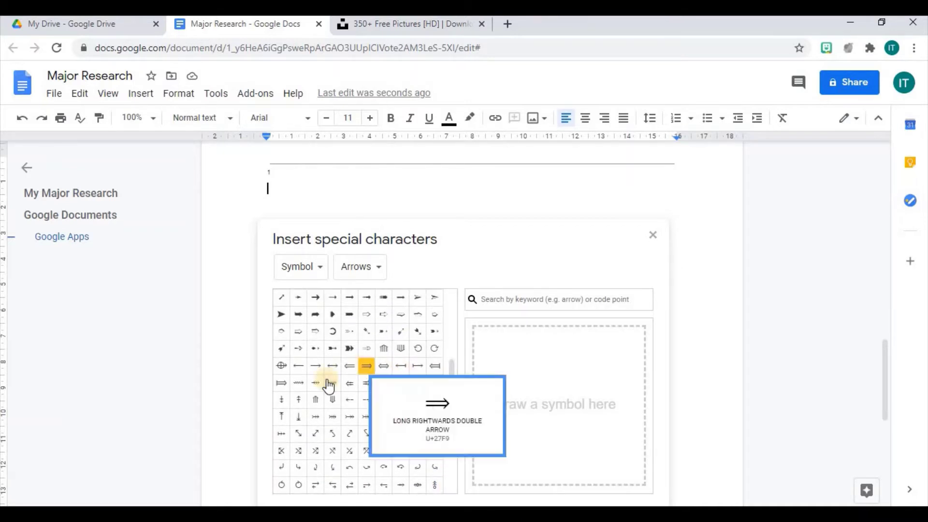
{"action": "left_click", "coordinate": [361, 373]}
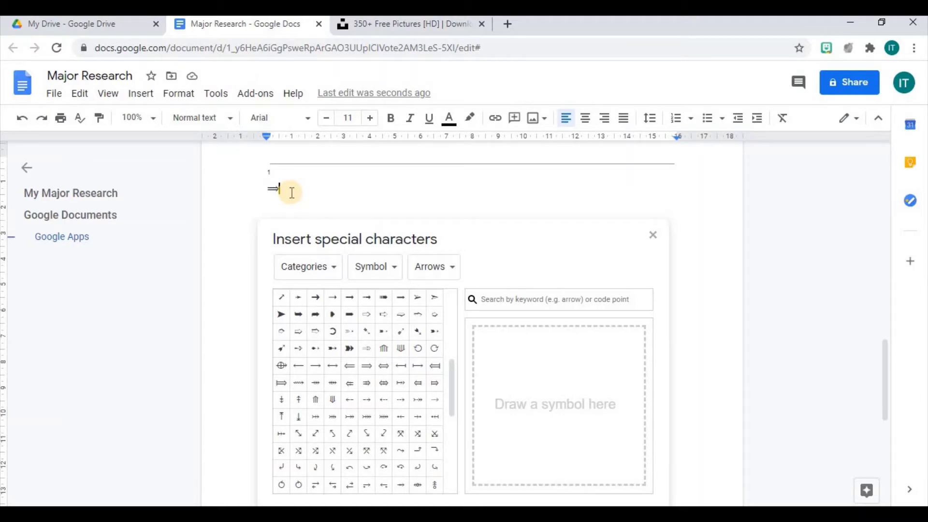
{"action": "left_click", "coordinate": [651, 235]}
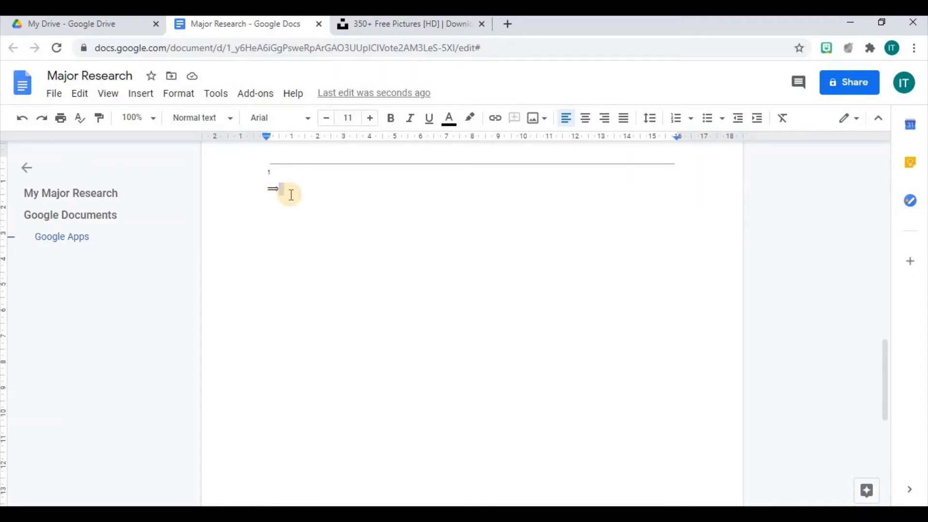
{"action": "type", "text": "Google Apps"}
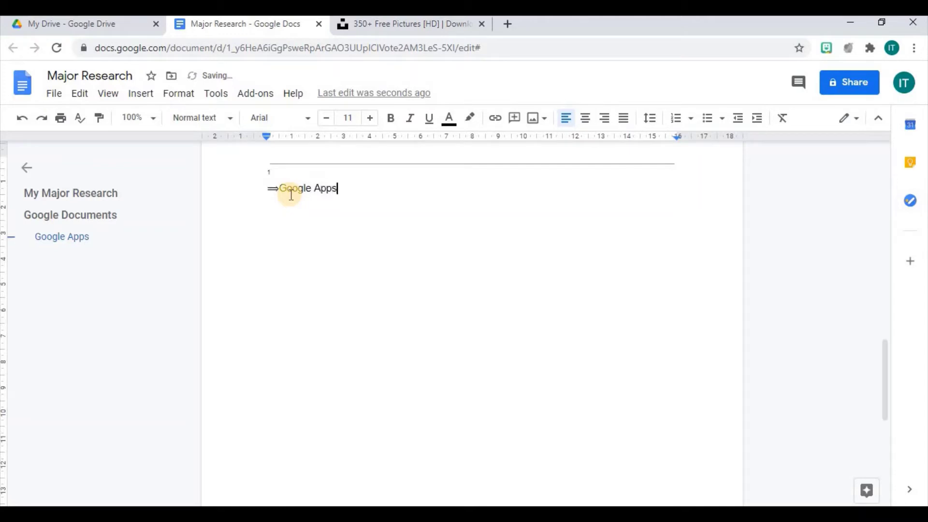
- Add another long rightwards double arrow after "Google Apps", followed by the text "Docs"
{"action": "left_click", "coordinate": [141, 95]}
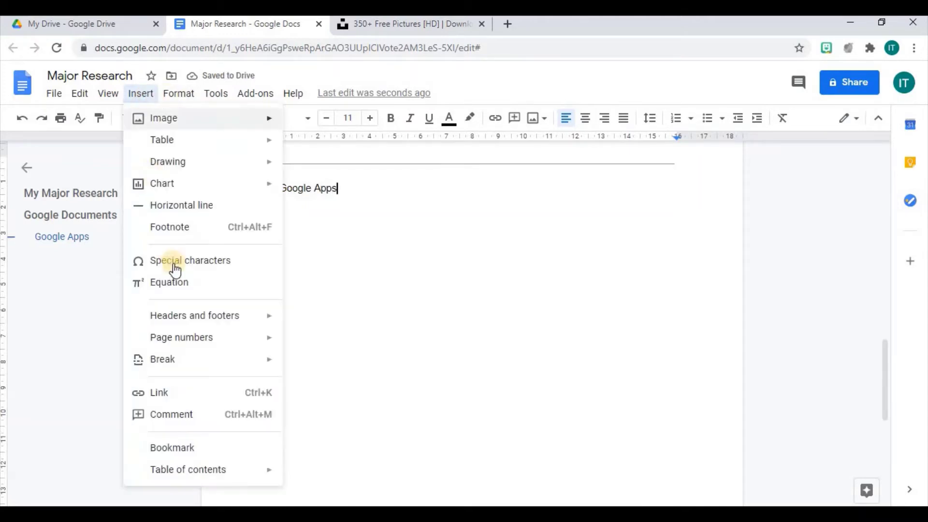
{"action": "left_click", "coordinate": [208, 270]}
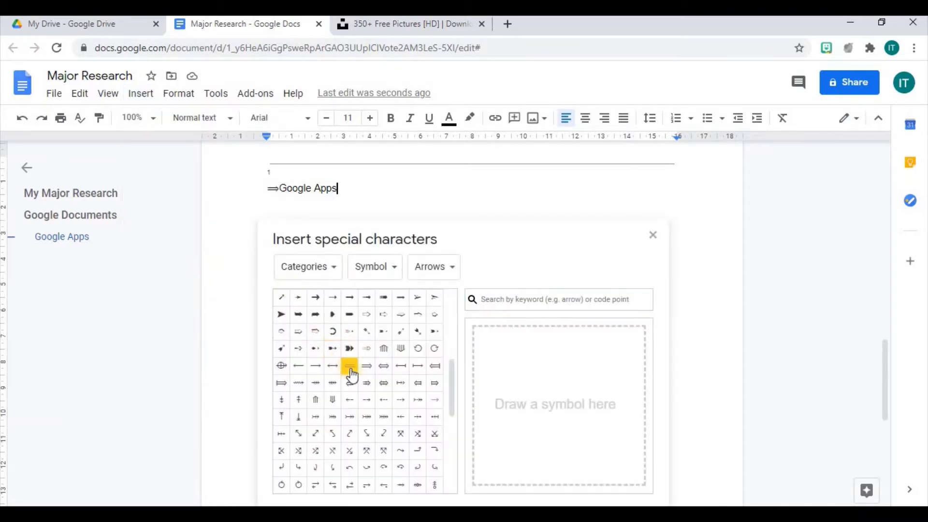
{"action": "left_click", "coordinate": [367, 367]}
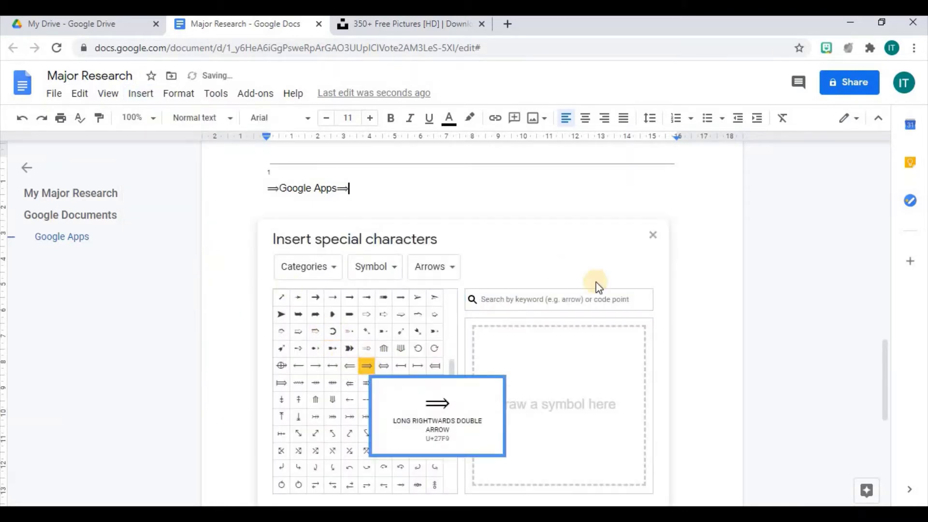
{"action": "left_click", "coordinate": [652, 236]}
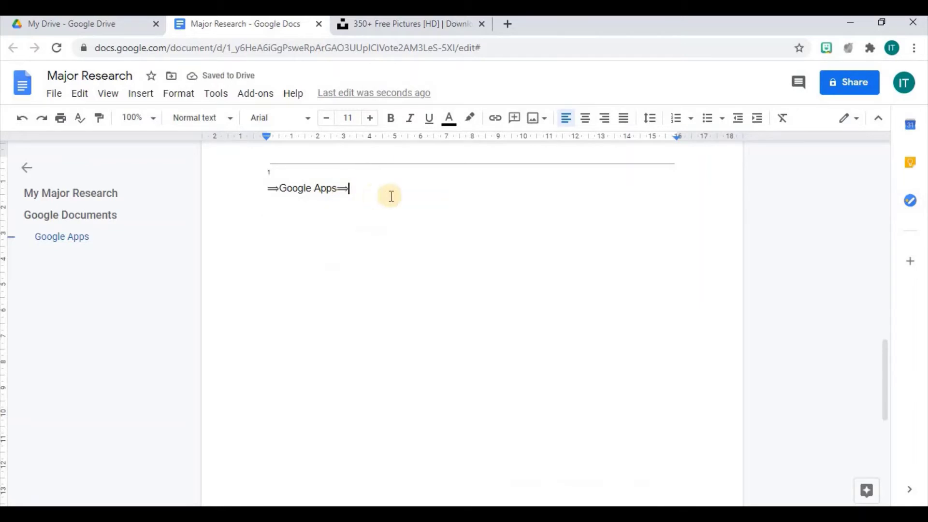
{"action": "type", "text": "Docs"}
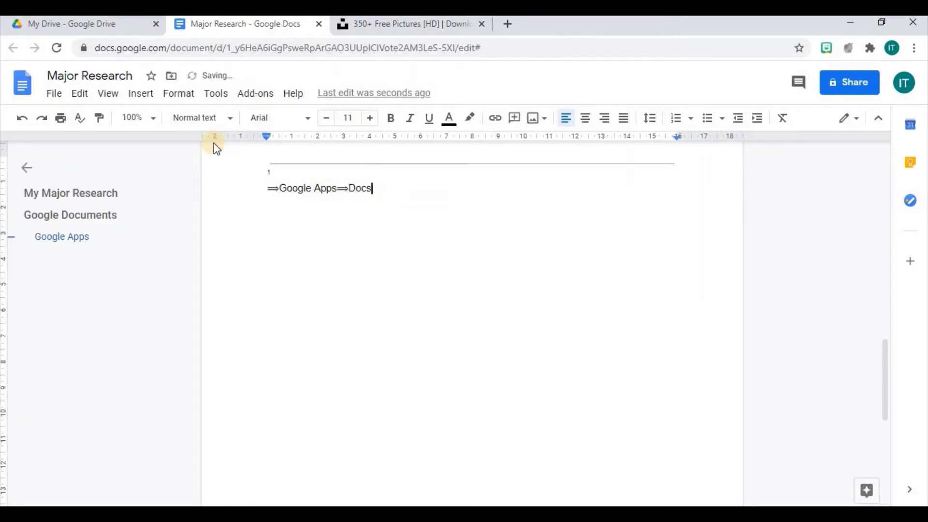
- Add a long rightwards double arrow and the text "Slides" after "Docs", and start a new line below
{"action": "left_click", "coordinate": [140, 94]}
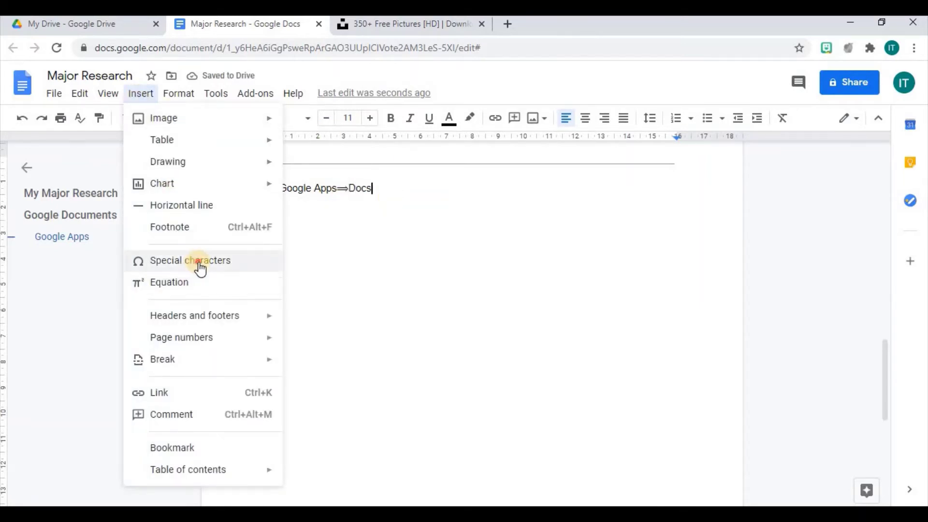
{"action": "left_click", "coordinate": [199, 261]}
{"action": "left_click", "coordinate": [368, 366]}
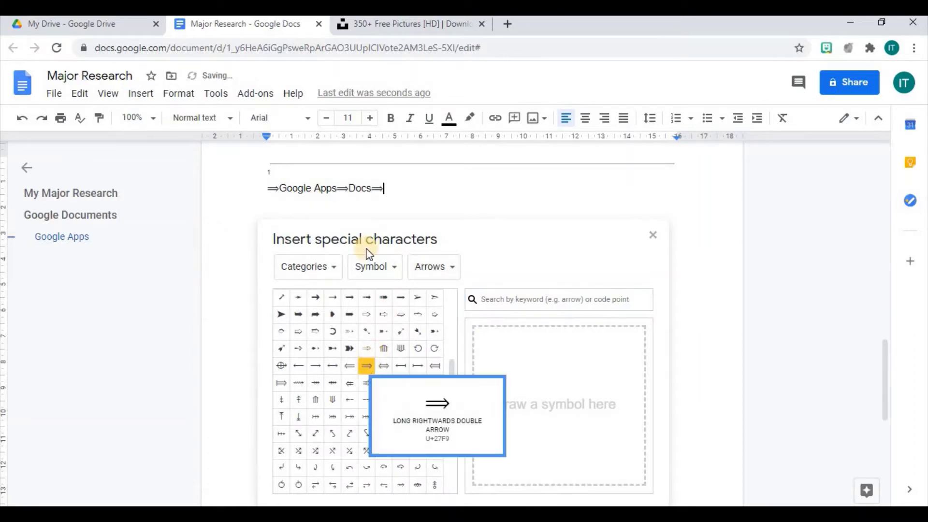
{"action": "left_click", "coordinate": [654, 237]}
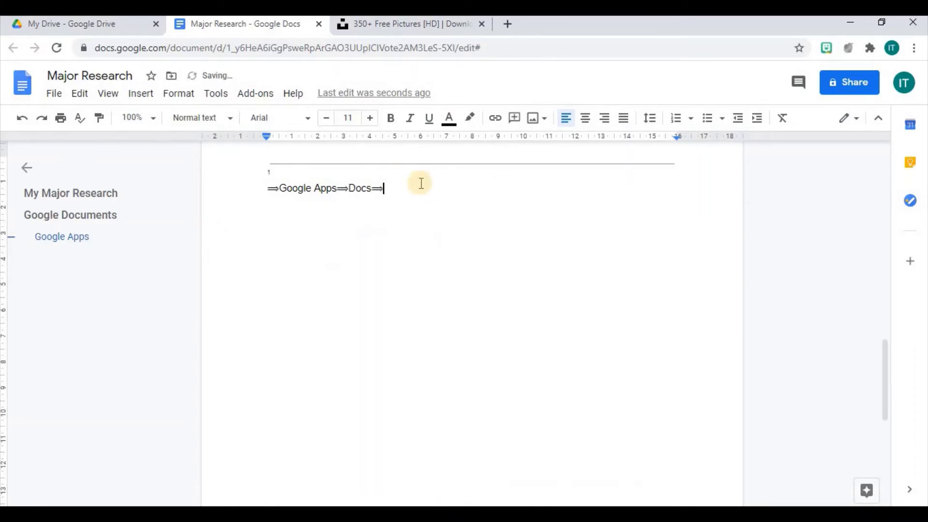
{"action": "type", "text": "Slides"}
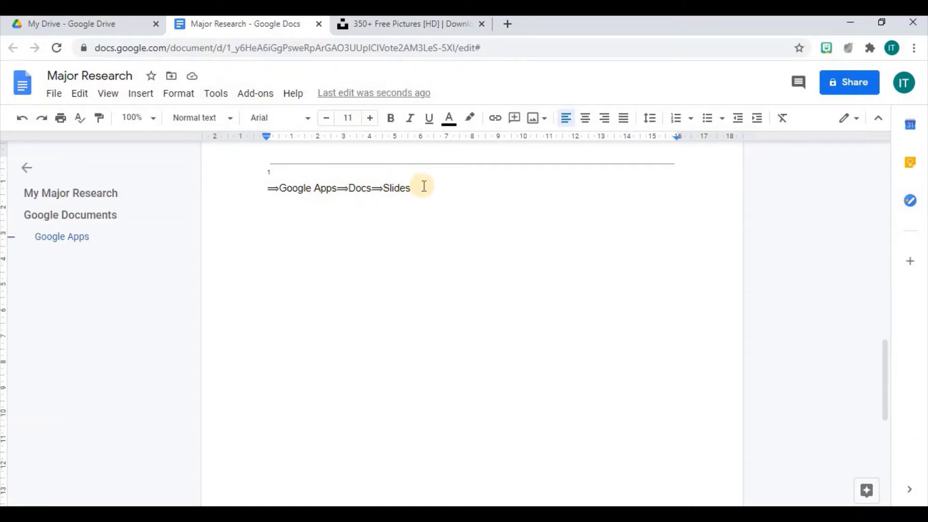
{"action": "key", "text": "Return"}
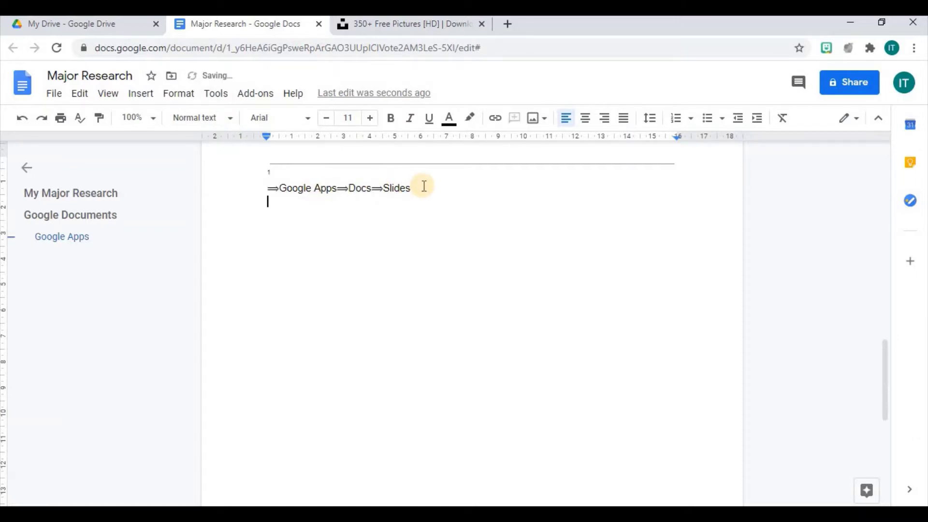
- Try out an empty equation on the new line, look at its arrow symbols, and delete the equation
{"action": "left_click", "coordinate": [145, 93]}
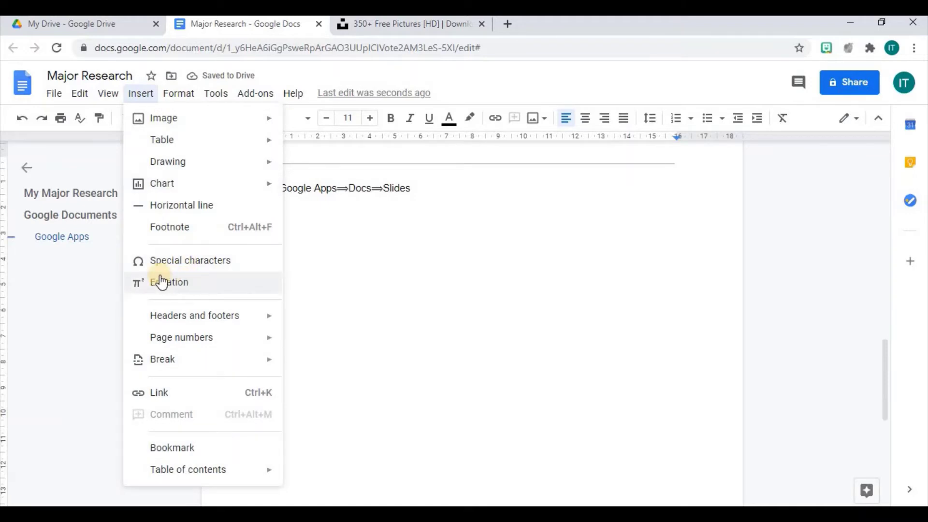
{"action": "left_click", "coordinate": [180, 282]}
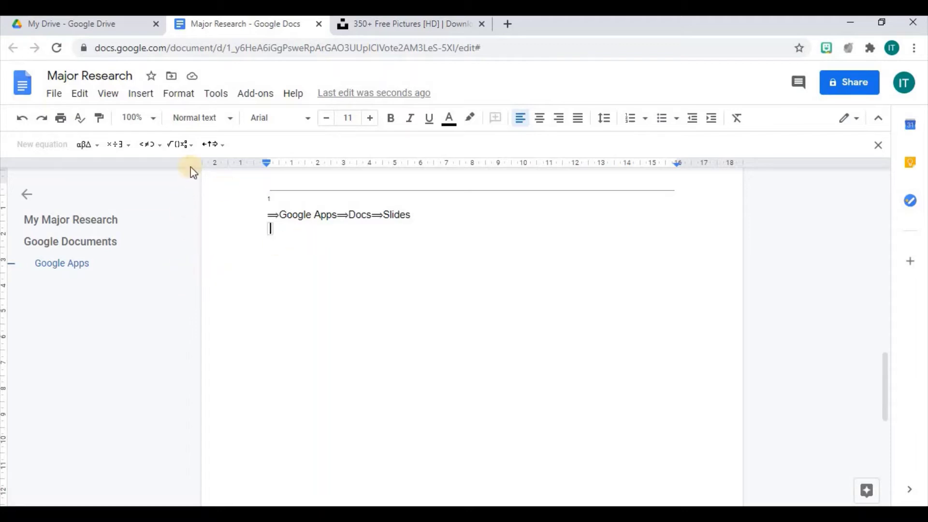
{"action": "left_click", "coordinate": [226, 148]}
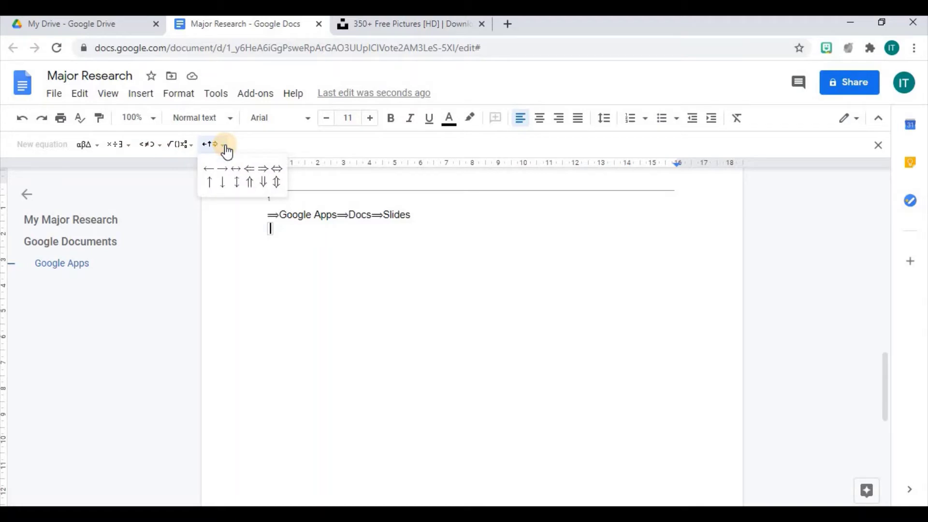
{"action": "left_click", "coordinate": [142, 94]}
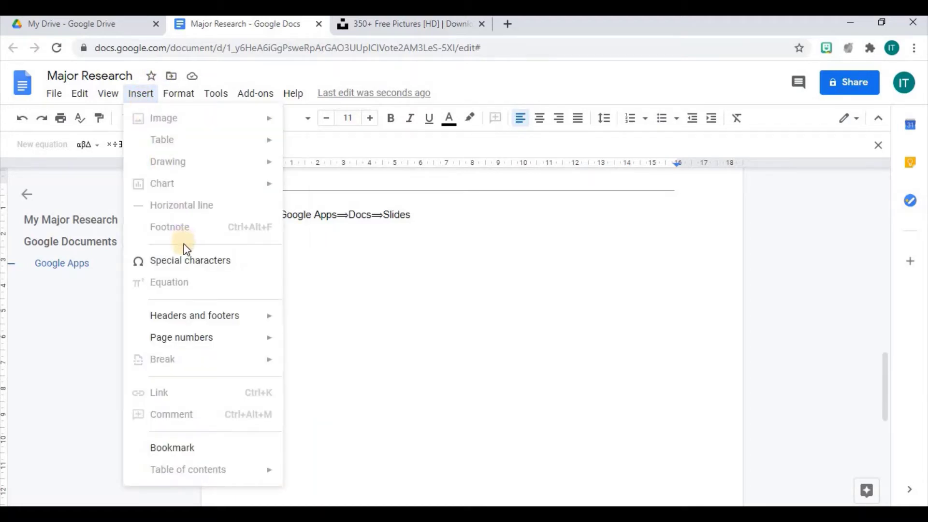
{"action": "left_click", "coordinate": [276, 227]}
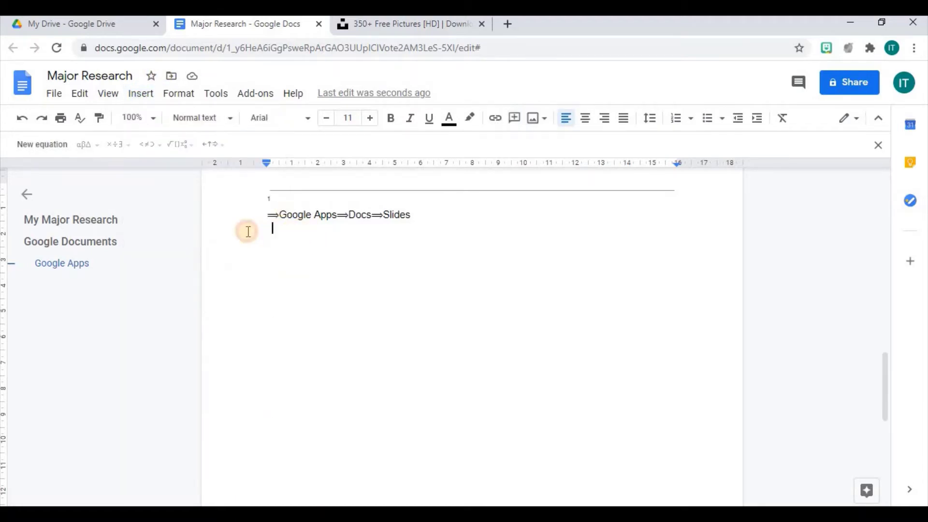
{"action": "key", "text": "BackSpace"}
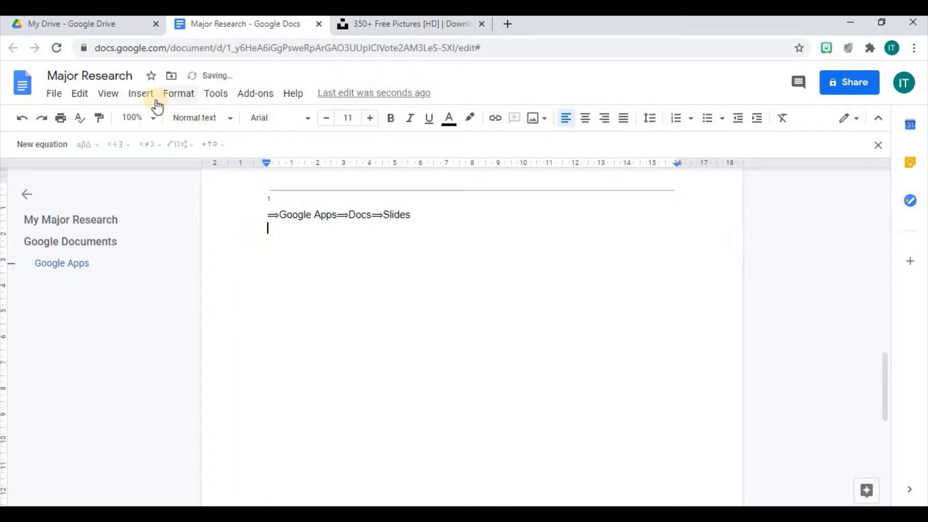
- Add a page header with the text "My Google Document" and return to the document body
{"action": "left_click", "coordinate": [145, 97]}
{"action": "mouse_move", "coordinate": [192, 322]}
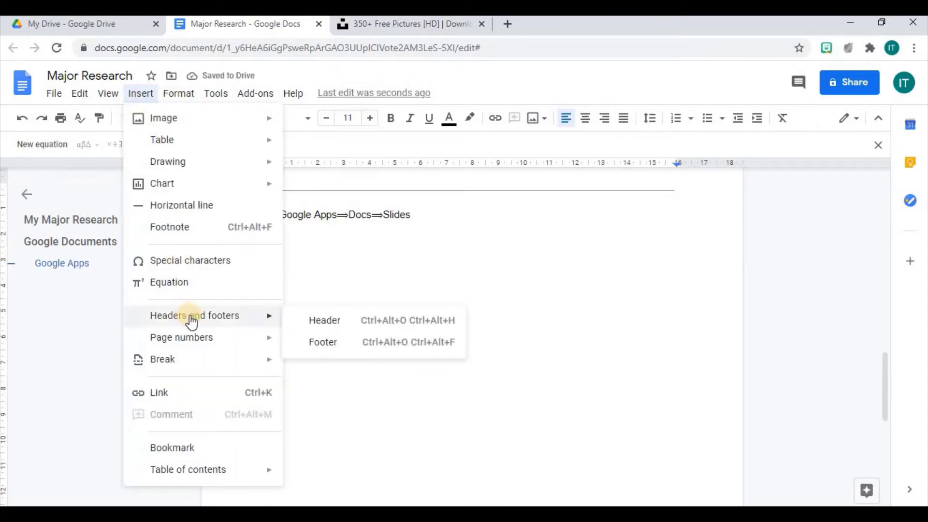
{"action": "left_click", "coordinate": [334, 322]}
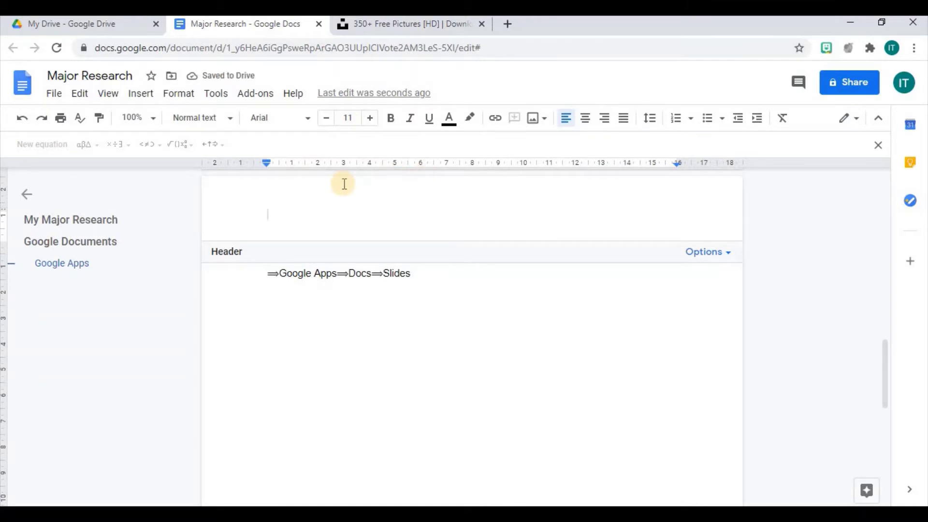
{"action": "type", "text": "M"}
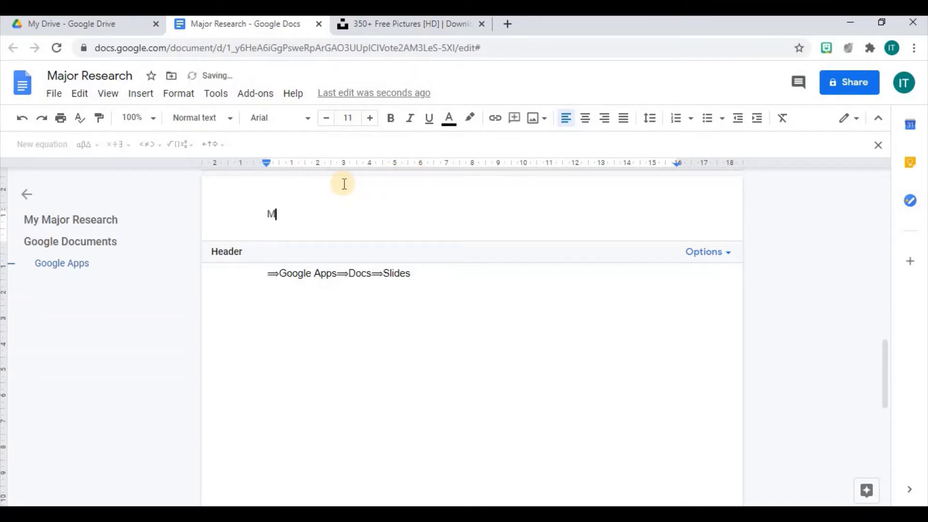
{"action": "type", "text": "y Google Document"}
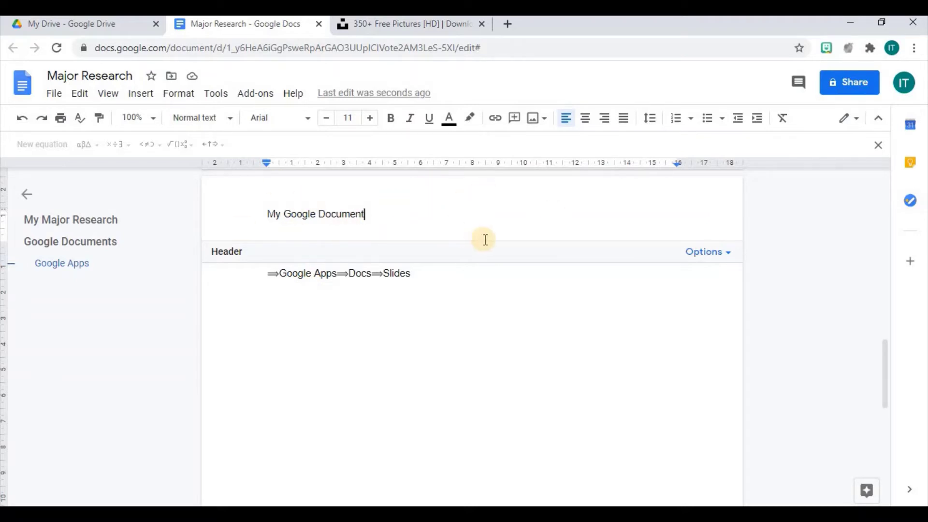
{"action": "left_click", "coordinate": [341, 314]}
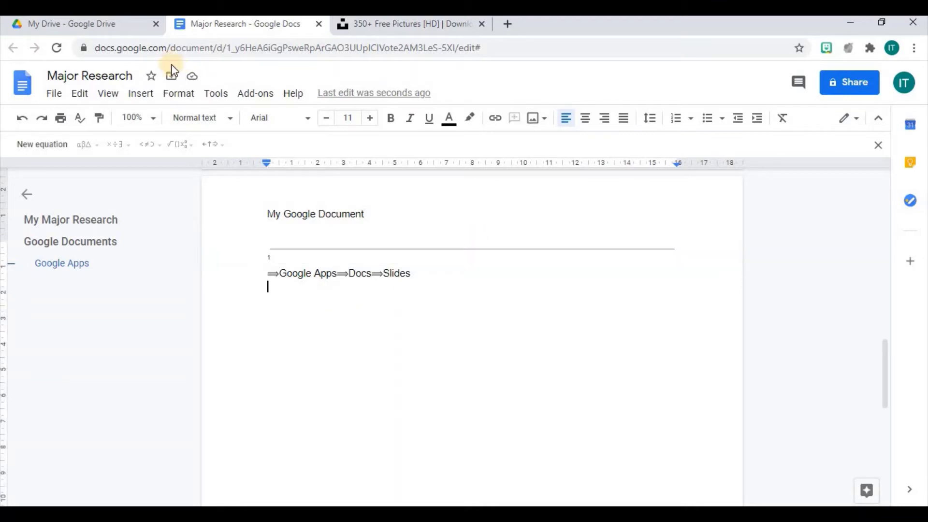
- Add a page footer with the text "This is my footer"
{"action": "left_click", "coordinate": [140, 95]}
{"action": "mouse_move", "coordinate": [224, 315]}
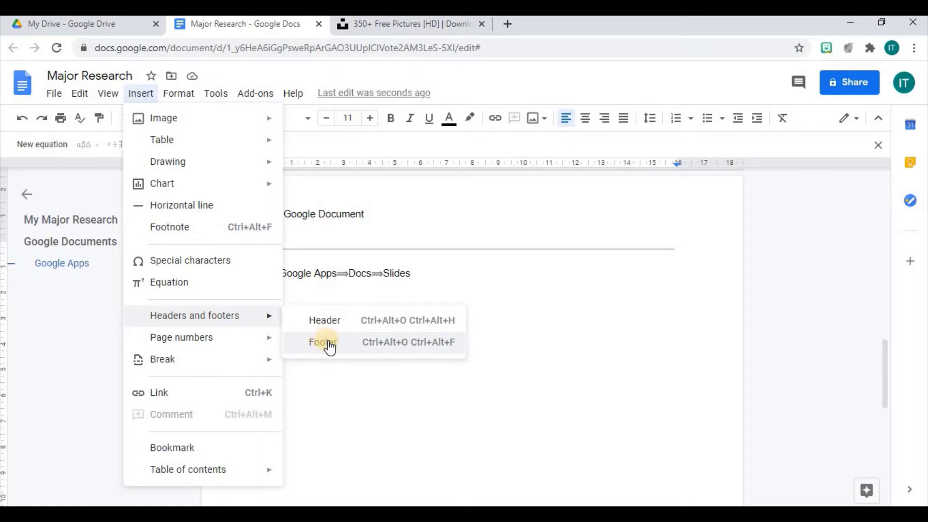
{"action": "left_click", "coordinate": [330, 346]}
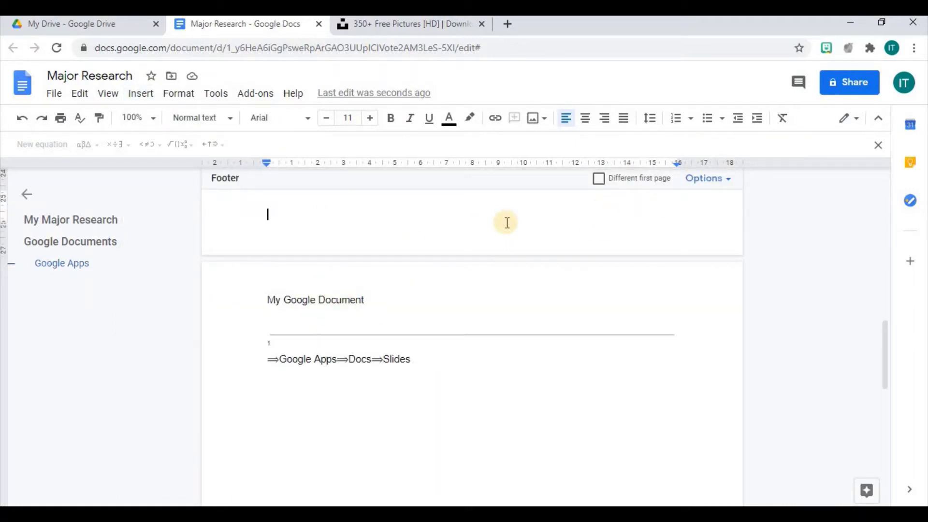
{"action": "type", "text": "This is m"}
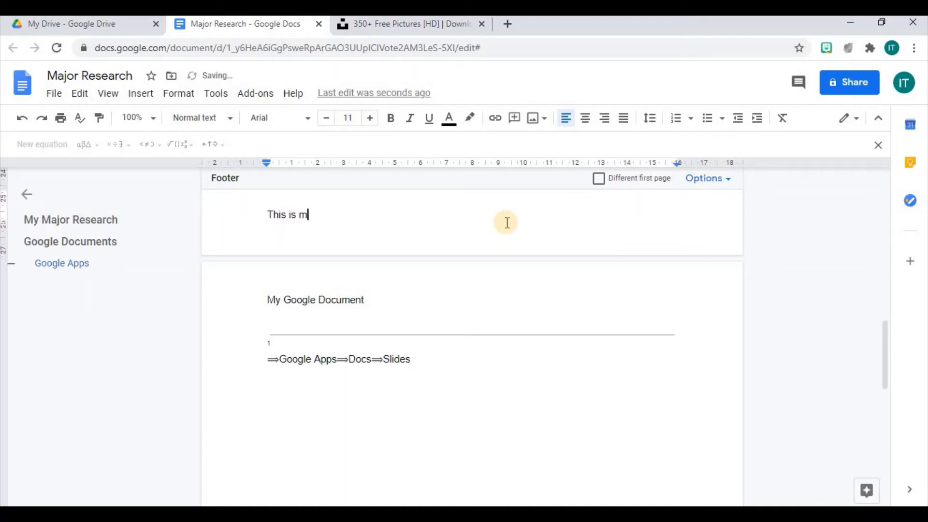
{"action": "type", "text": "r"}
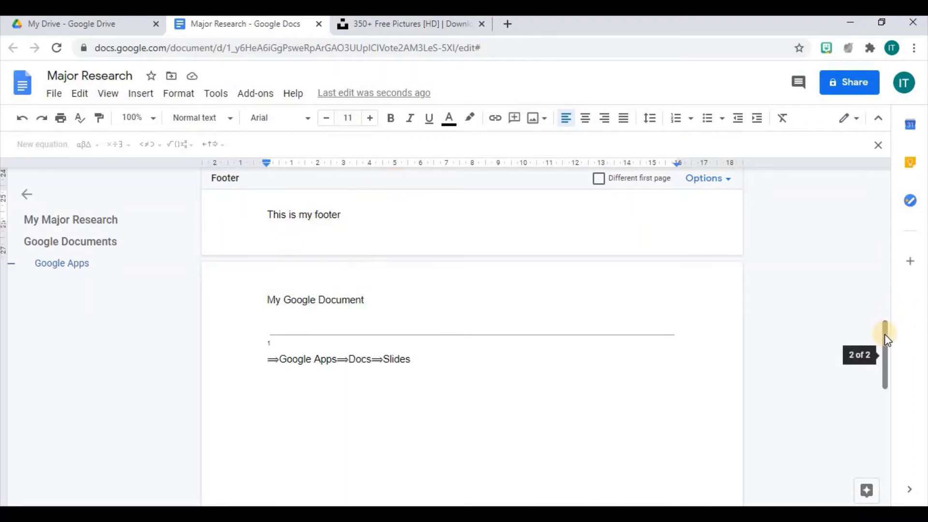
- Return to the document body and add an empty line below the "Google Apps, Docs, Slides" arrow text
{"action": "mouse_move", "coordinate": [885, 334]}
{"action": "left_mouse_down"}
{"action": "mouse_move", "coordinate": [878, 175]}
{"action": "mouse_move", "coordinate": [886, 345]}
{"action": "left_mouse_up"}
{"action": "left_click", "coordinate": [714, 300]}
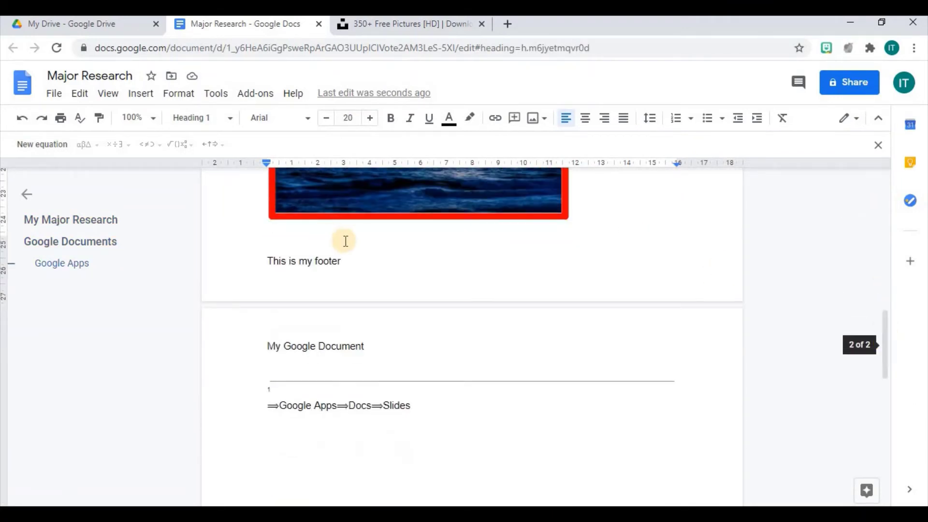
{"action": "left_click", "coordinate": [456, 419]}
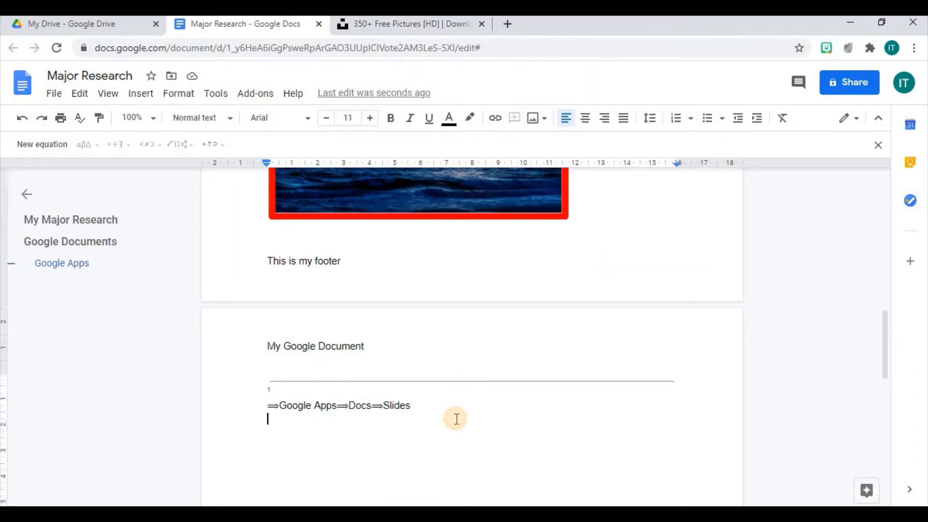
{"action": "key", "text": "Return"}
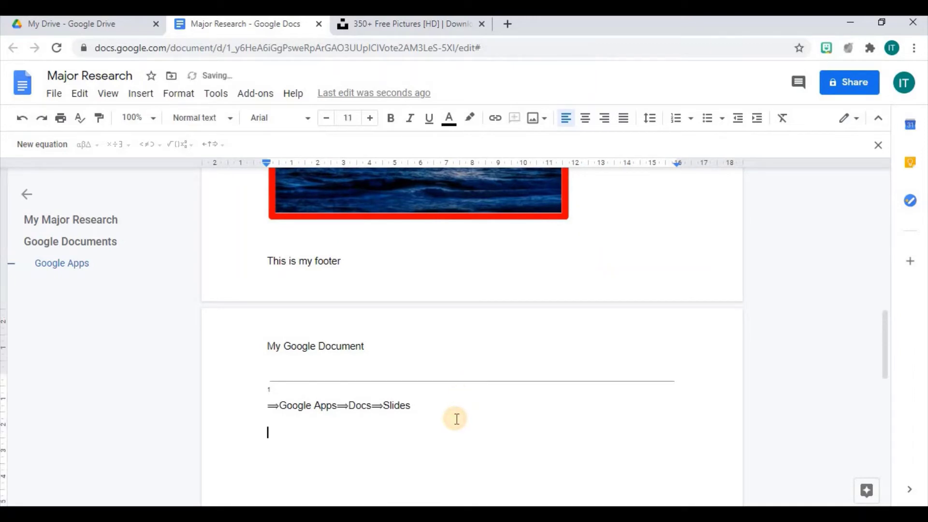
- Add page numbers in the footer, shown on the first page and starting at 1, and return to the document body
{"action": "left_click", "coordinate": [137, 94]}
{"action": "mouse_move", "coordinate": [207, 342]}
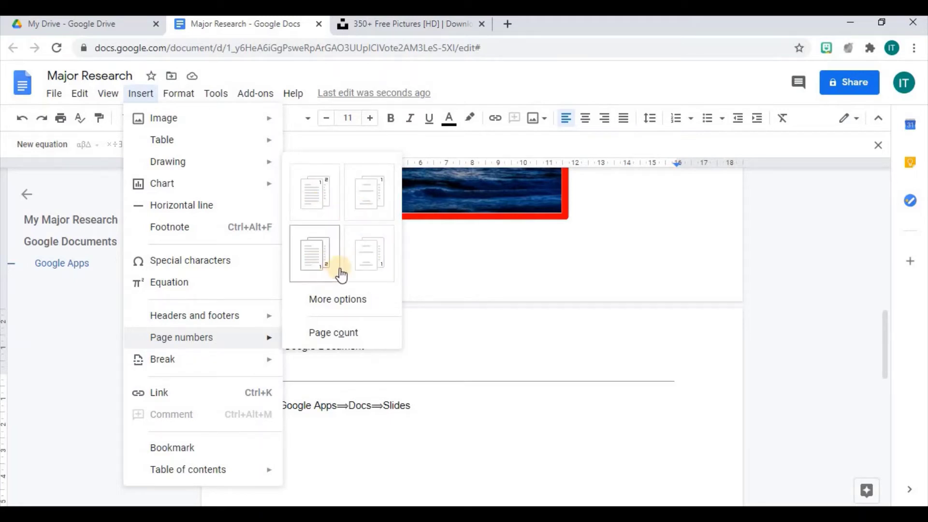
{"action": "left_click", "coordinate": [332, 309]}
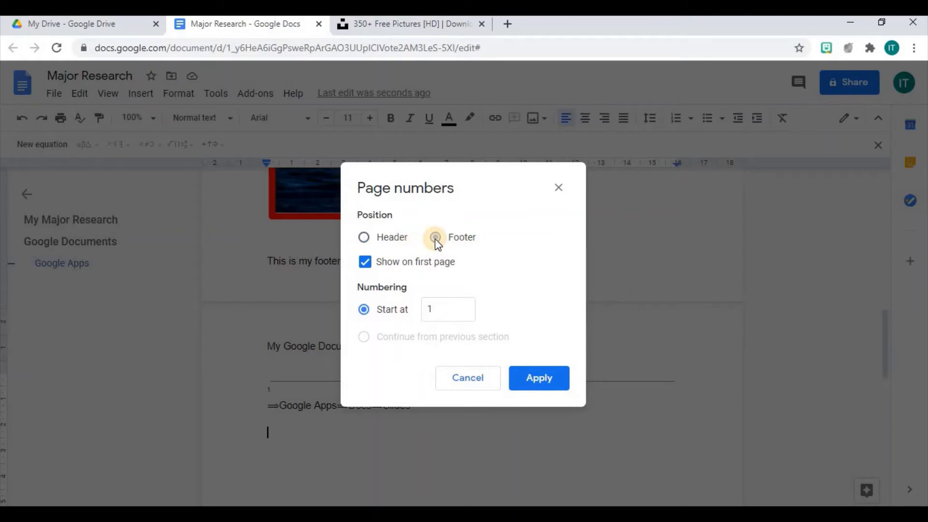
{"action": "left_click", "coordinate": [536, 378]}
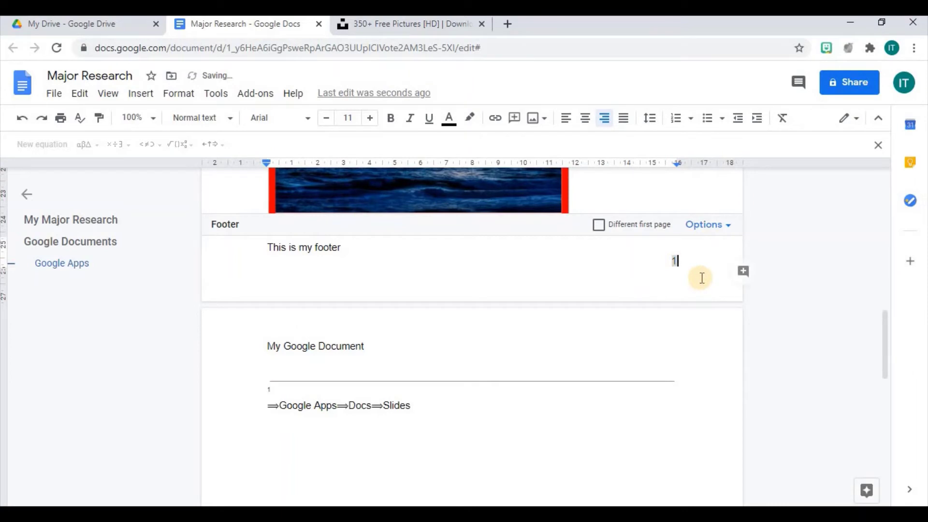
{"action": "left_click", "coordinate": [440, 419]}
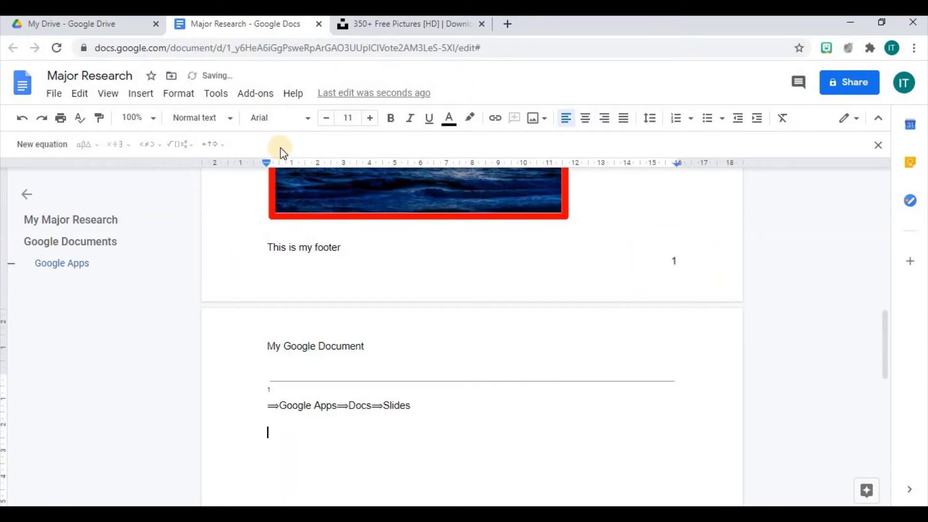
{"action": "left_click", "coordinate": [140, 94]}
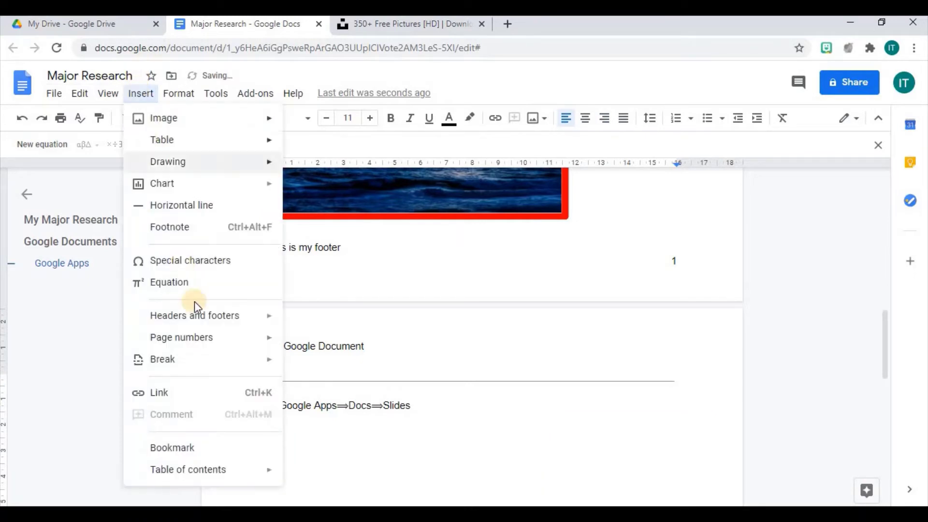
{"action": "mouse_move", "coordinate": [198, 363]}
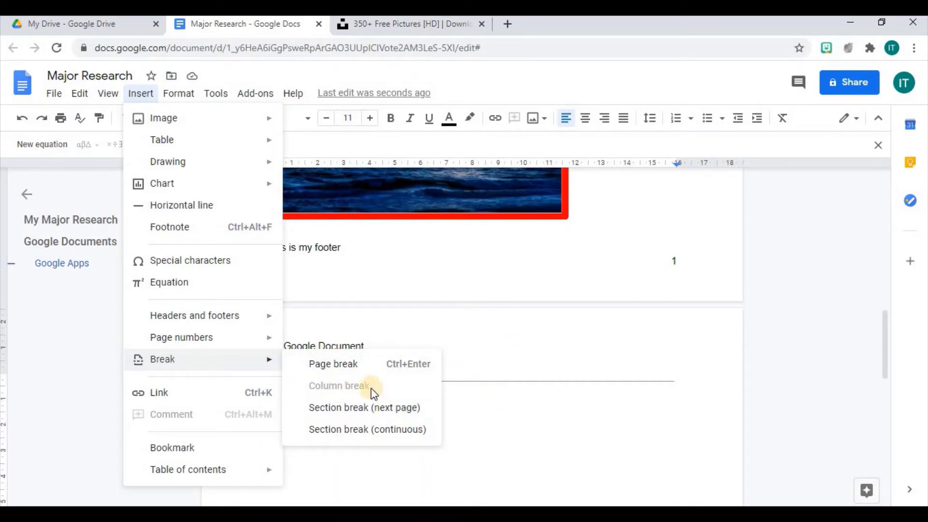
{"action": "left_click", "coordinate": [491, 408]}
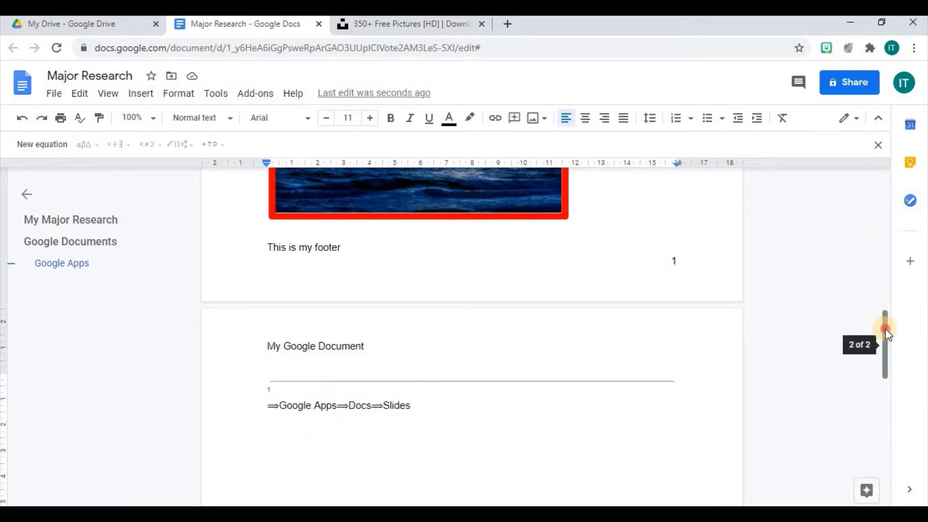
- Insert a page break before the "Google Documents" heading
{"action": "left_click_drag", "start_coordinate": [887, 332], "coordinate": [870, 167]}
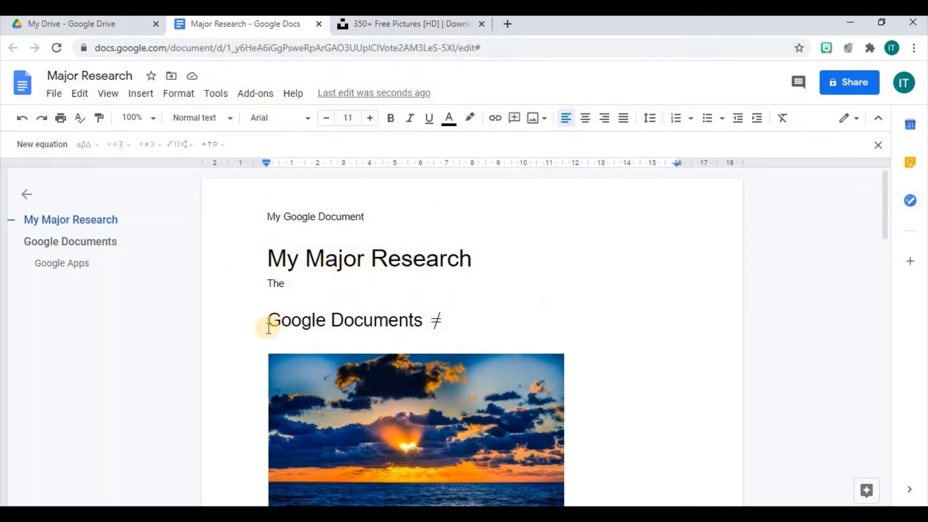
{"action": "left_click", "coordinate": [322, 320]}
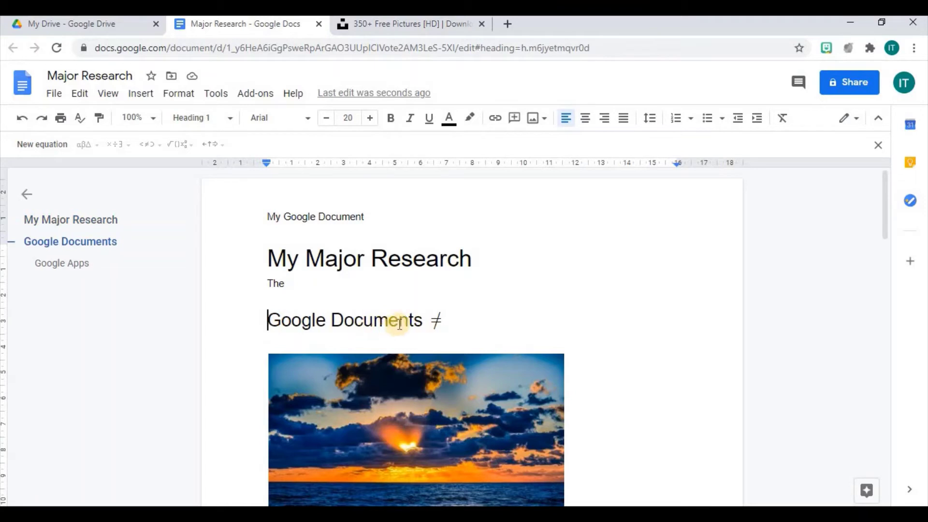
{"action": "left_click", "coordinate": [141, 96]}
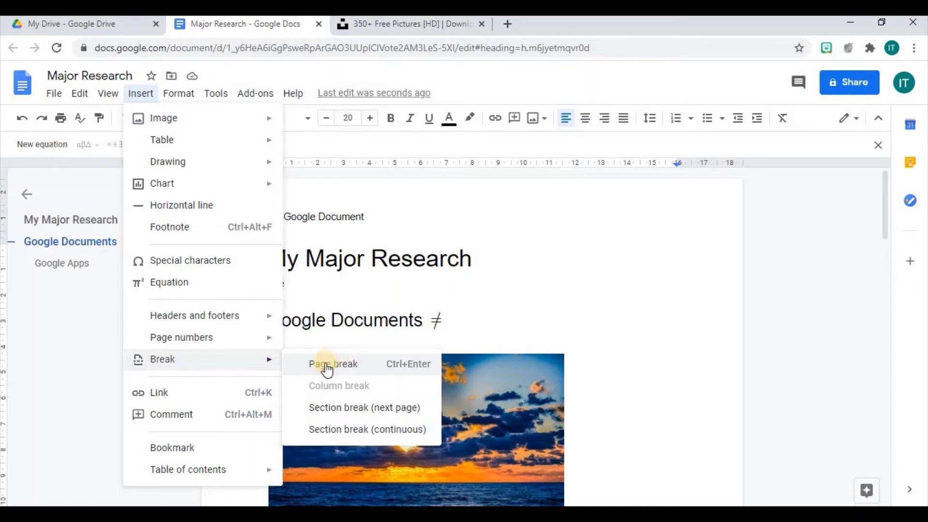
{"action": "left_click", "coordinate": [325, 366]}
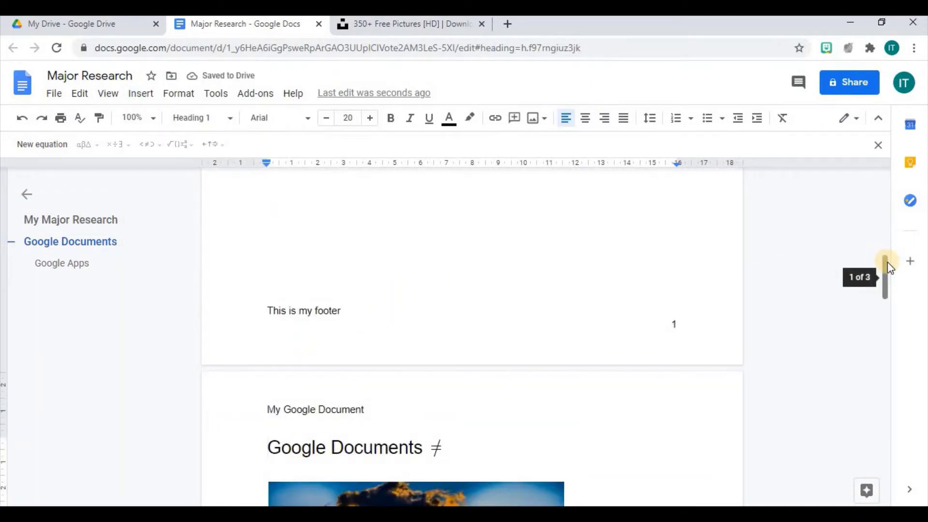
- Replace "The" under the My Major Research title with "Click here to view a nature image:"
{"action": "left_click_drag", "start_coordinate": [889, 267], "coordinate": [888, 177]}
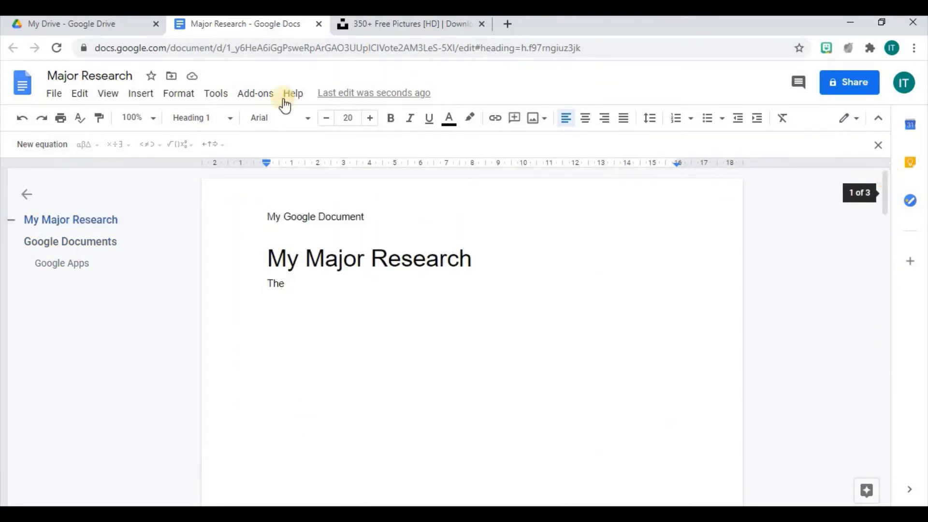
{"action": "left_click", "coordinate": [139, 98]}
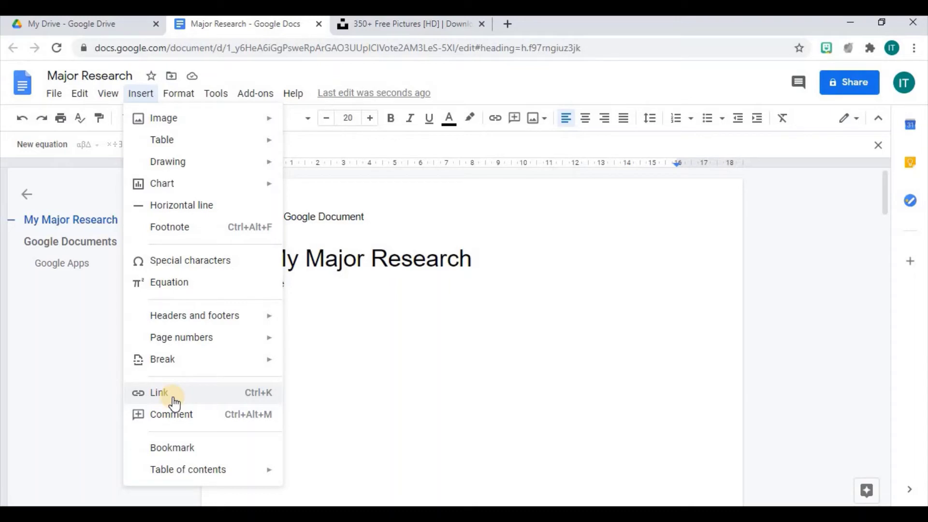
{"action": "left_click", "coordinate": [522, 301]}
{"action": "left_click", "coordinate": [290, 283]}
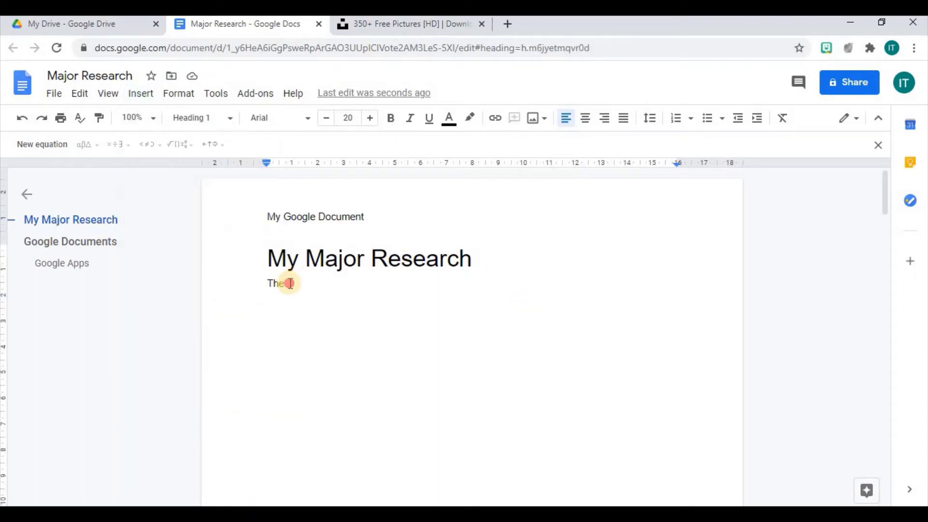
{"action": "key", "text": "BackSpace"}
{"action": "key", "text": "BackSpace"}
{"action": "key", "text": "BackSpace"}
{"action": "type", "text": "Click here to view a nature i"}
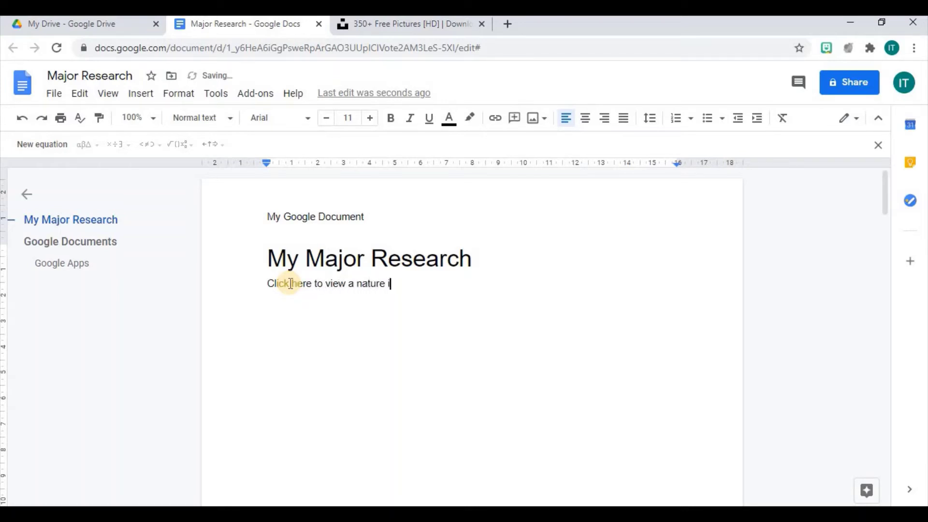
{"action": "type", "text": "mage:"}
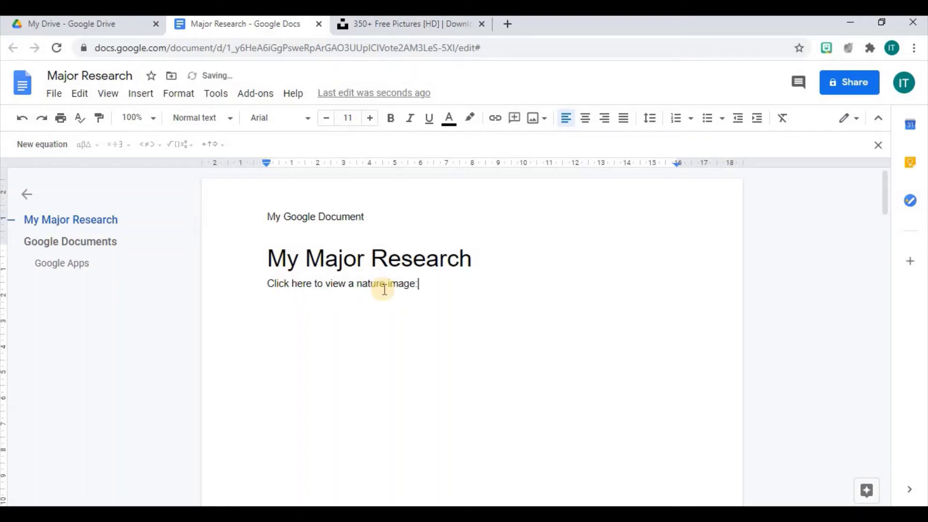
- Link the whole "Click here to view a nature image:" line to the copied image address
{"action": "left_click", "coordinate": [267, 283]}
{"action": "left_click", "coordinate": [419, 284], "text": "shift"}
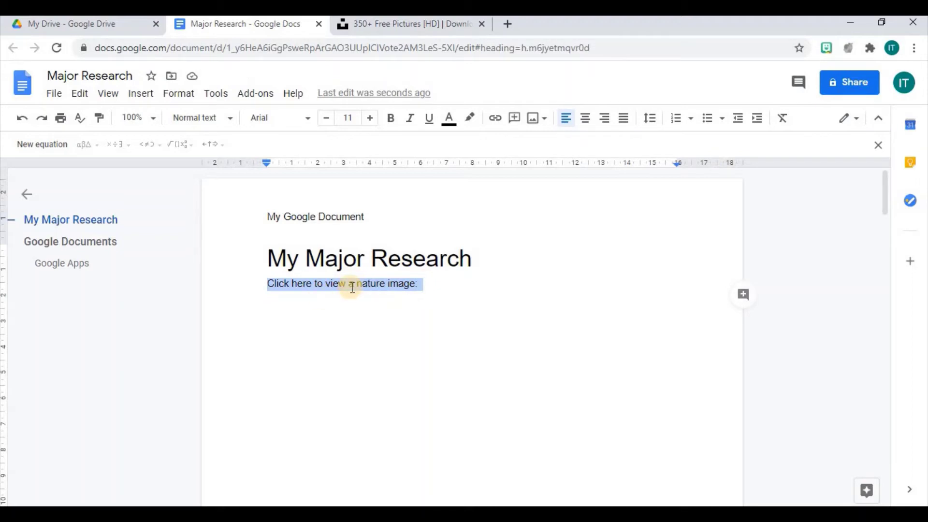
{"action": "left_click", "coordinate": [145, 99]}
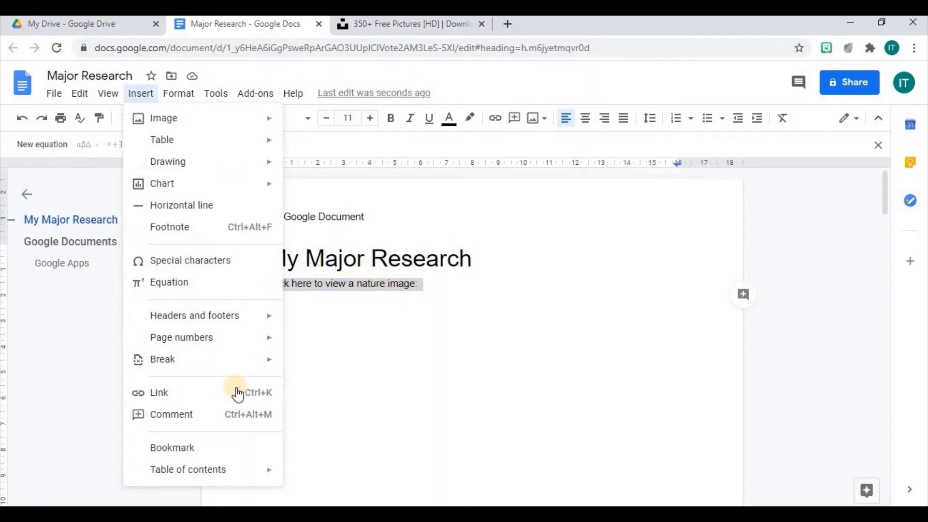
{"action": "left_click", "coordinate": [171, 394]}
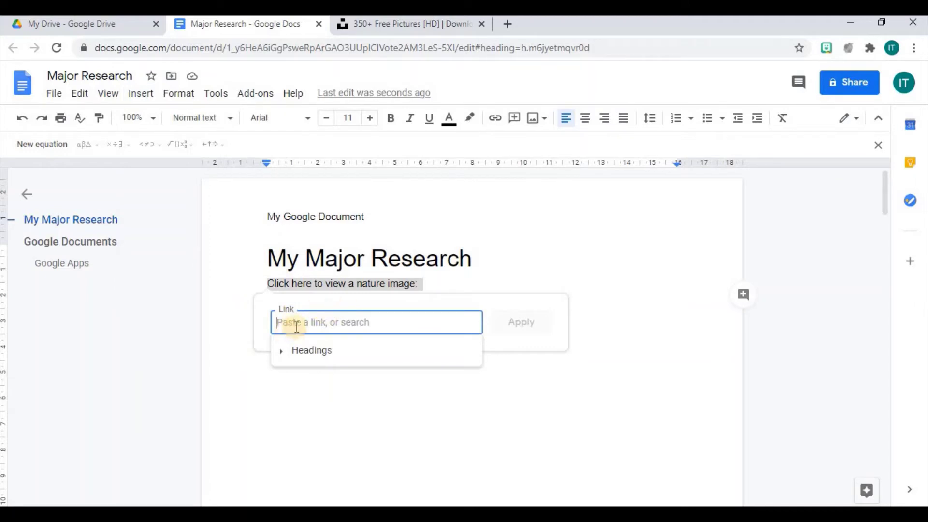
{"action": "key", "text": "ctrl+v"}
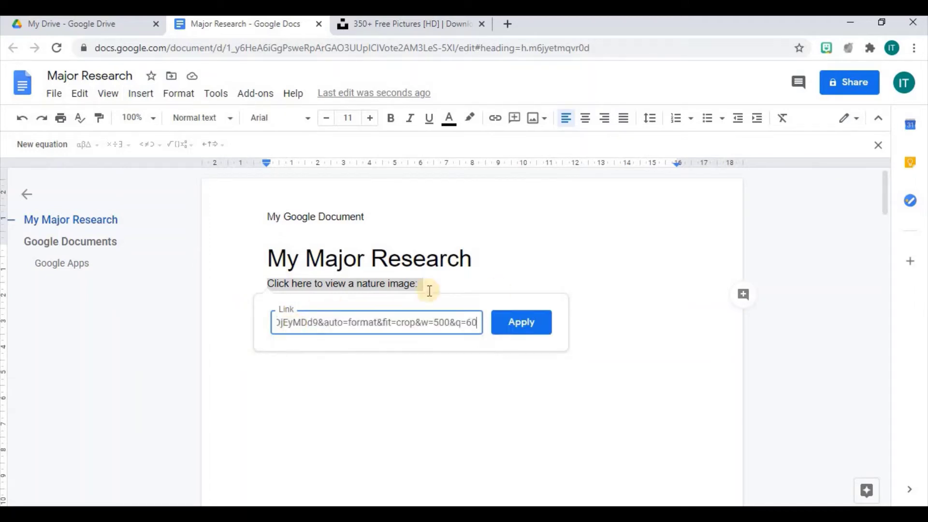
{"action": "left_click", "coordinate": [520, 323]}
- Insert a bookmark on the empty heading line below the link and enter the heading text "Book Marker" there
{"action": "left_click", "coordinate": [431, 355]}
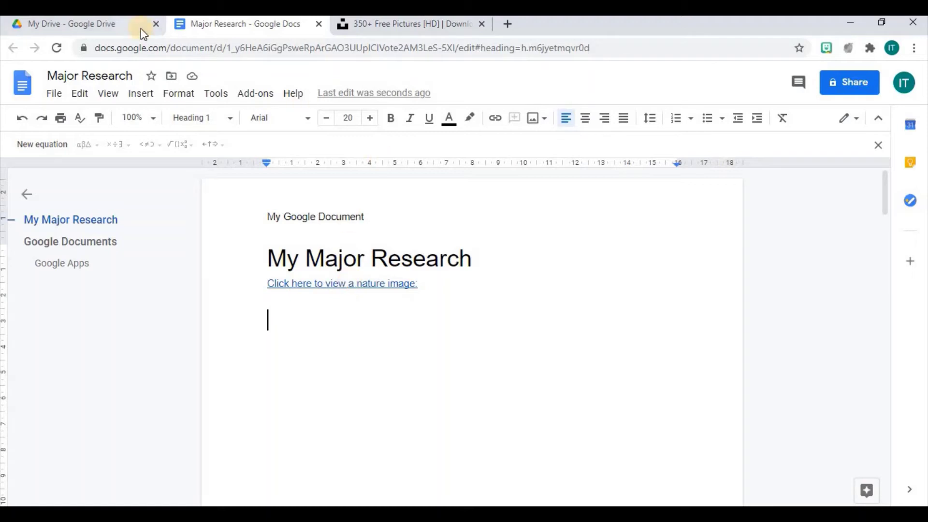
{"action": "left_click", "coordinate": [140, 95]}
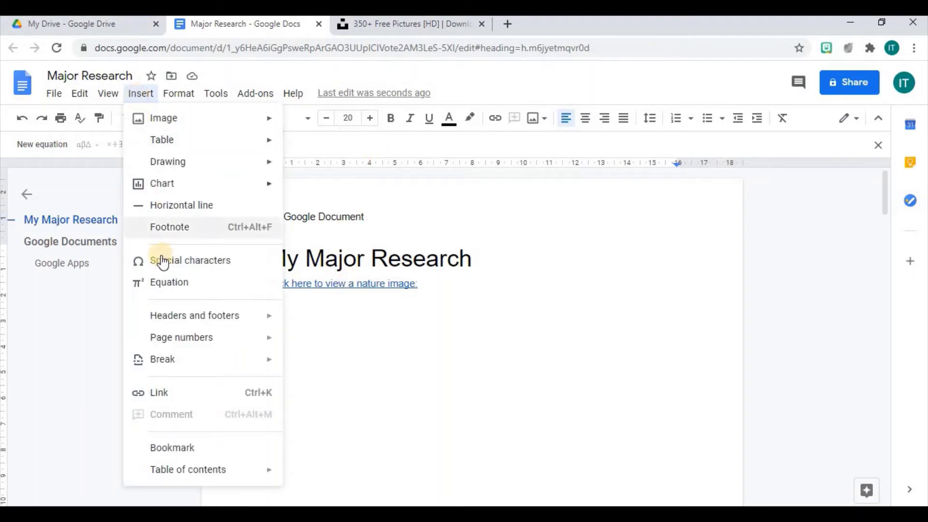
{"action": "left_click", "coordinate": [175, 451]}
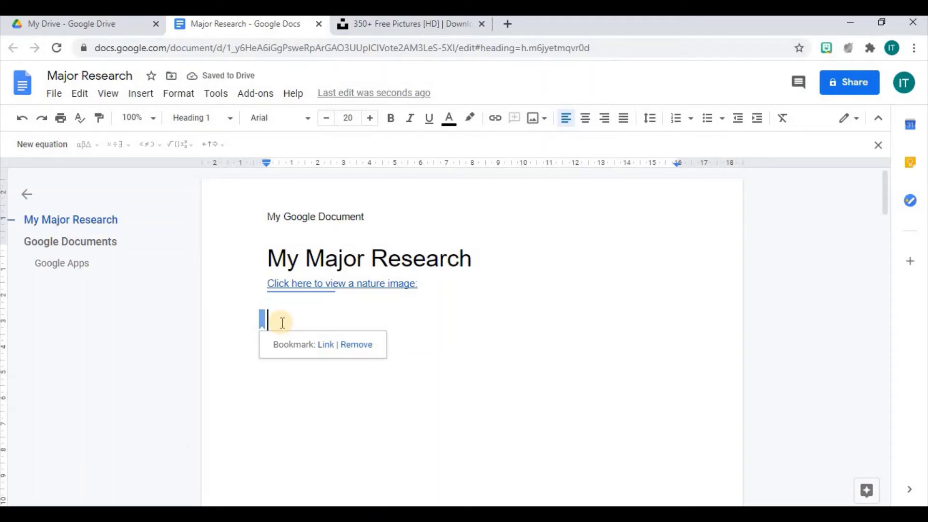
{"action": "type", "text": "Book M"}
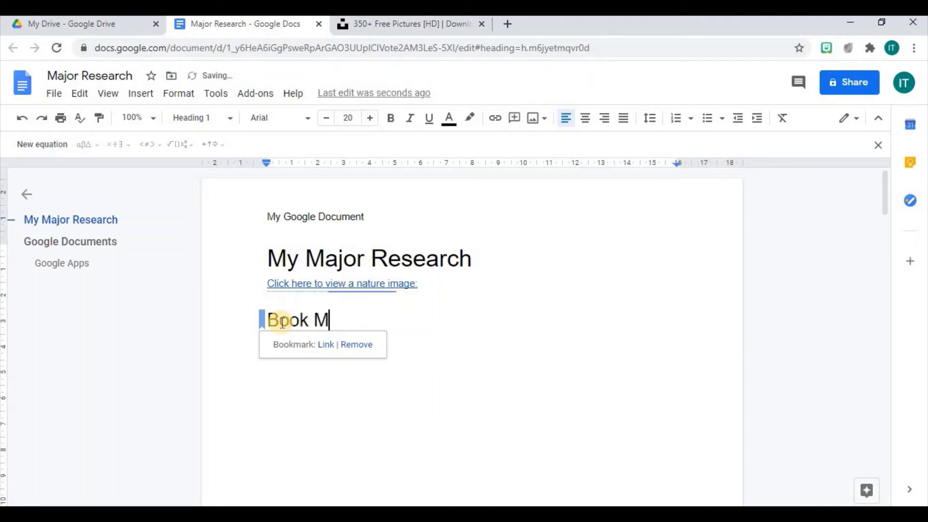
{"action": "type", "text": "arker"}
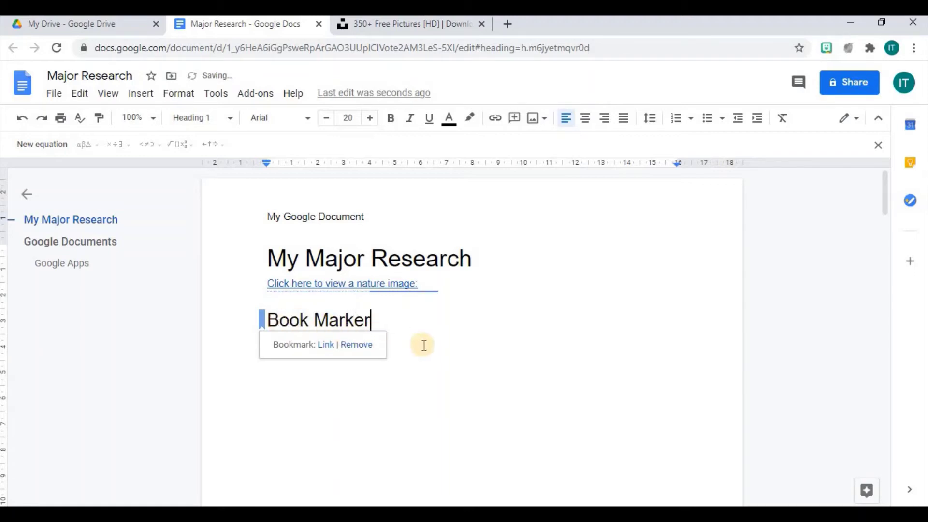
- Follow the bookmark's link and put the cursor back at the end of "Book Marker"
{"action": "left_click", "coordinate": [325, 345]}
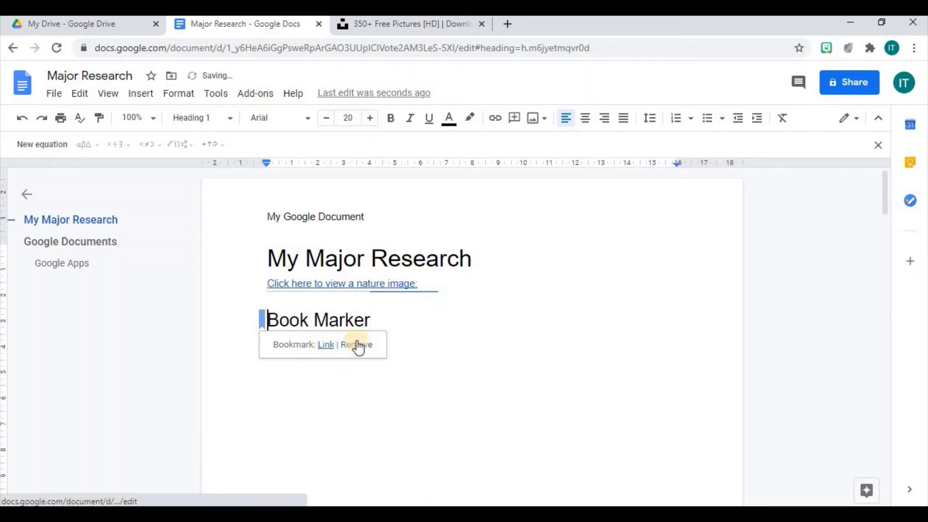
{"action": "left_click", "coordinate": [370, 376]}
{"action": "left_click", "coordinate": [434, 380]}
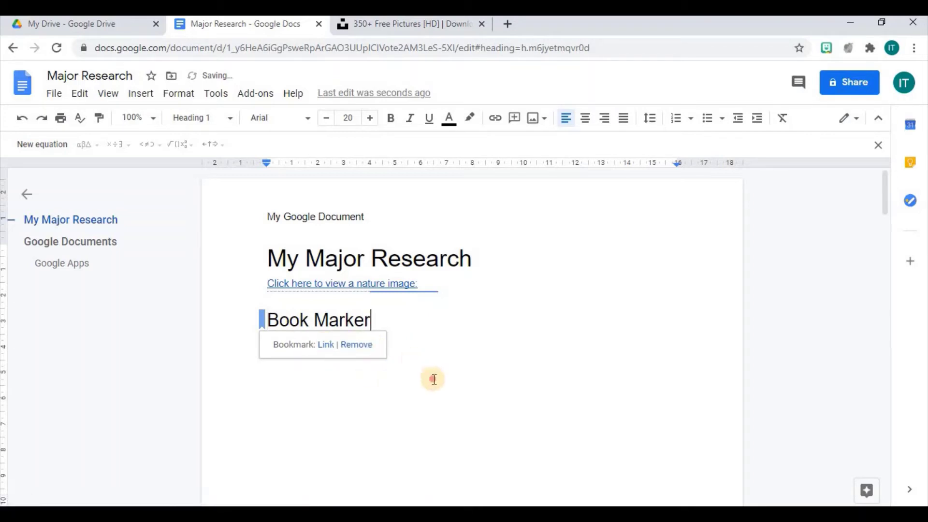
- Try adding a page break and new lines after the "Book Marker" heading
{"action": "key", "text": "ctrl+Return"}
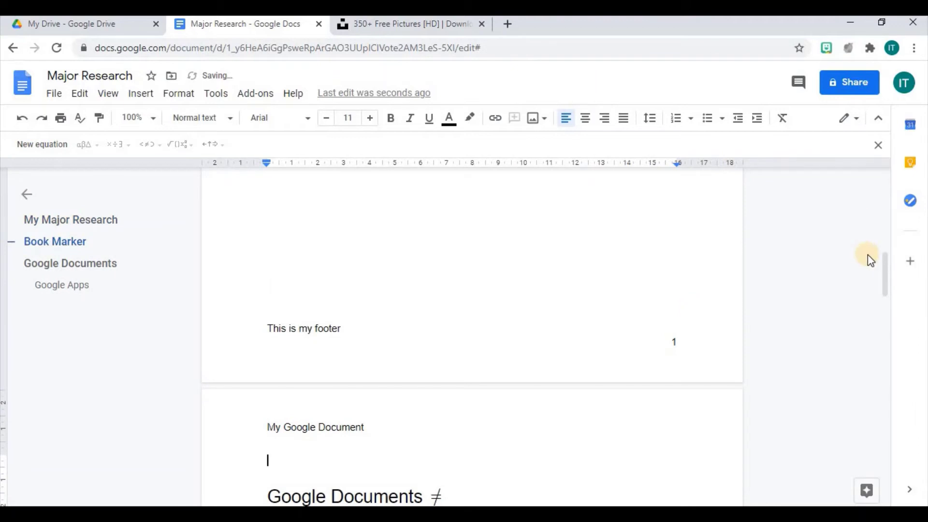
{"action": "left_click_drag", "start_coordinate": [885, 266], "coordinate": [870, 177]}
{"action": "left_click", "coordinate": [308, 363]}
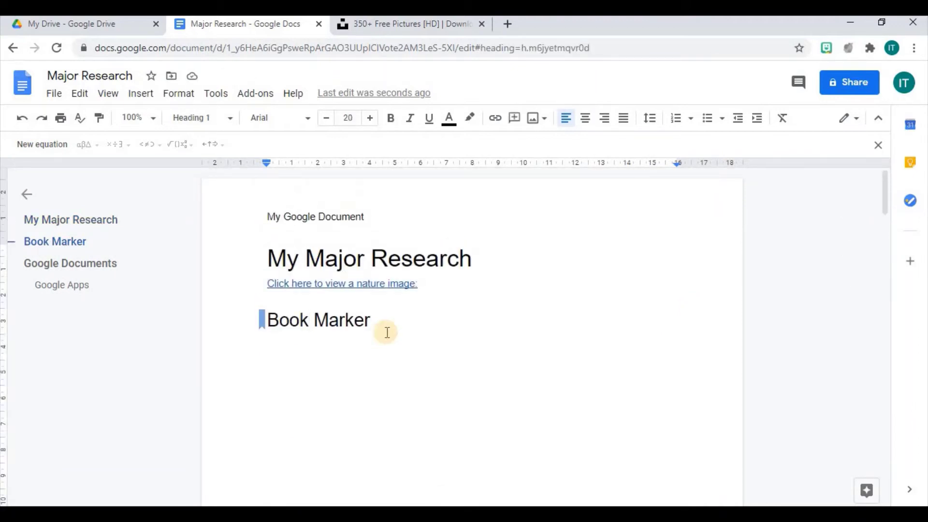
{"action": "key", "text": "Return"}
{"action": "key", "text": "Return"}
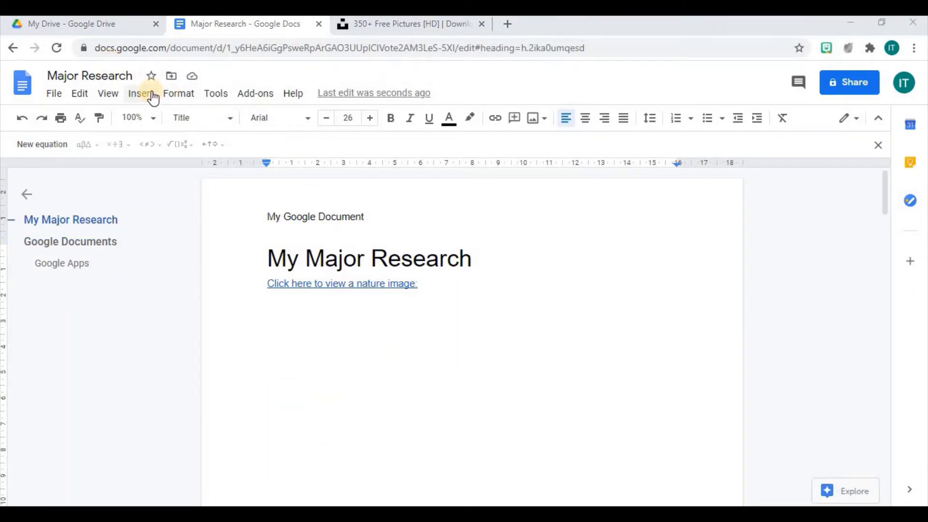
{"action": "left_click", "coordinate": [151, 96]}
{"action": "mouse_move", "coordinate": [201, 469]}
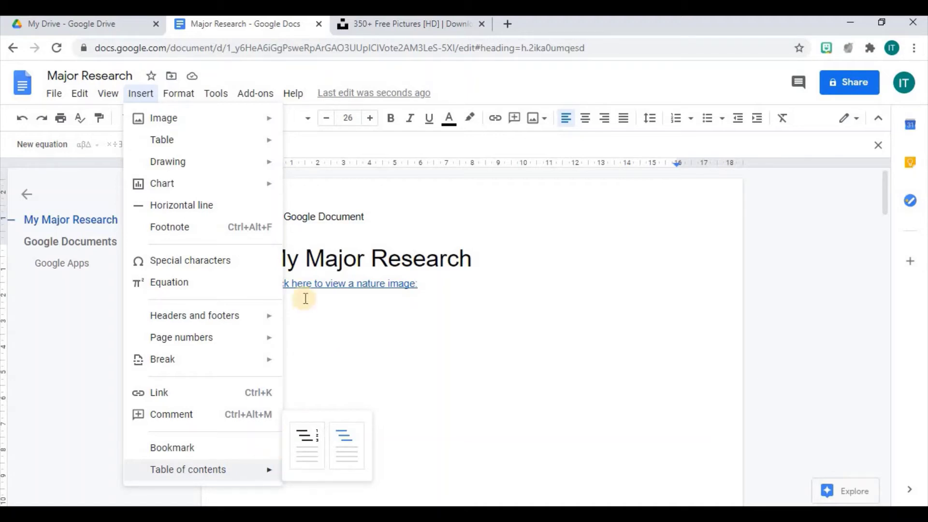
{"action": "left_click_drag", "start_coordinate": [308, 325], "coordinate": [268, 261]}
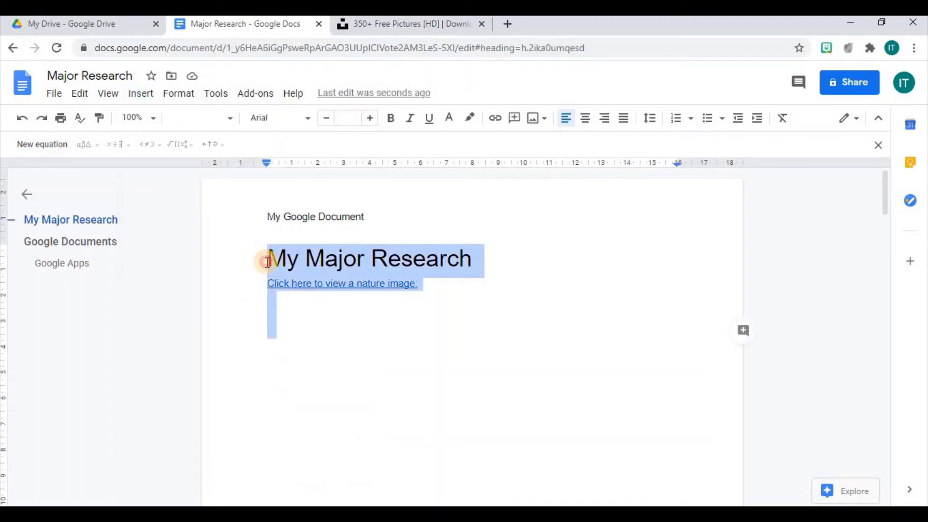
- Add a "Table of Contents" title line above the "My Major Research" title, followed by an empty normal text line
{"action": "left_click", "coordinate": [267, 261]}
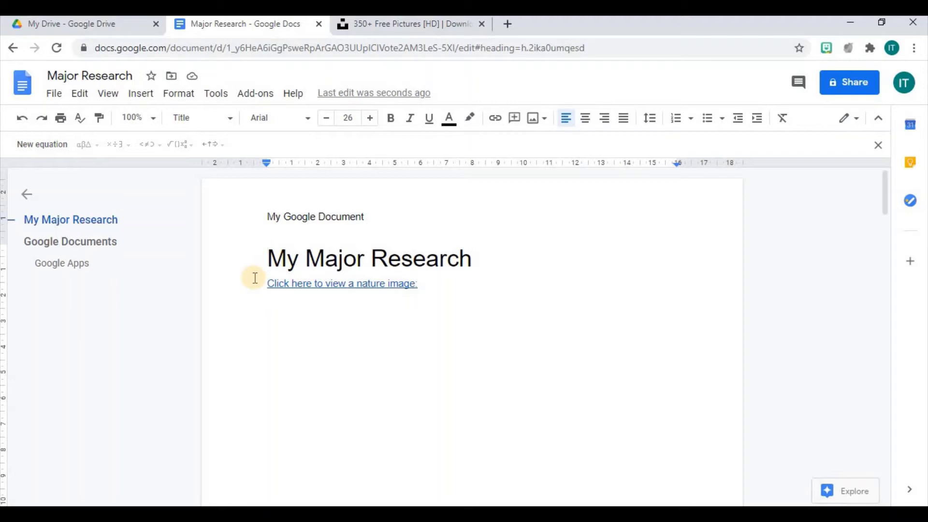
{"action": "key", "text": "Return"}
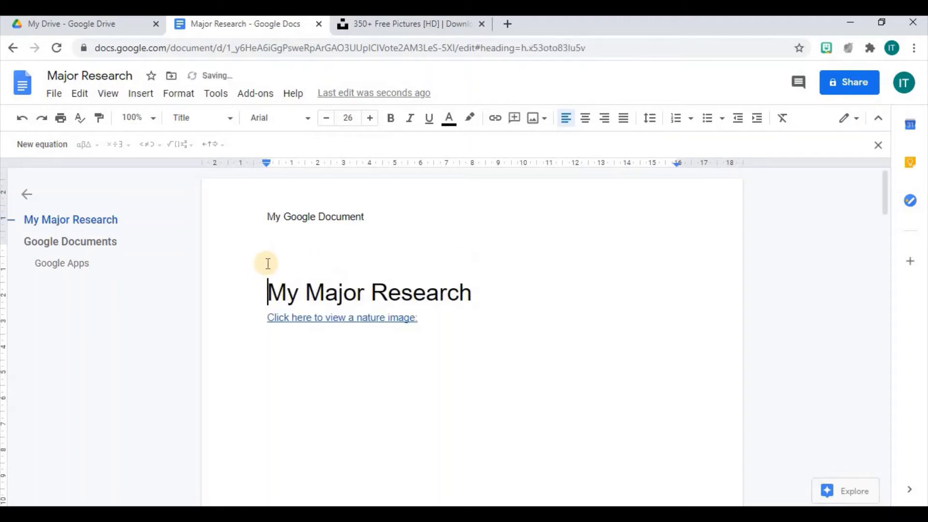
{"action": "left_click", "coordinate": [270, 248]}
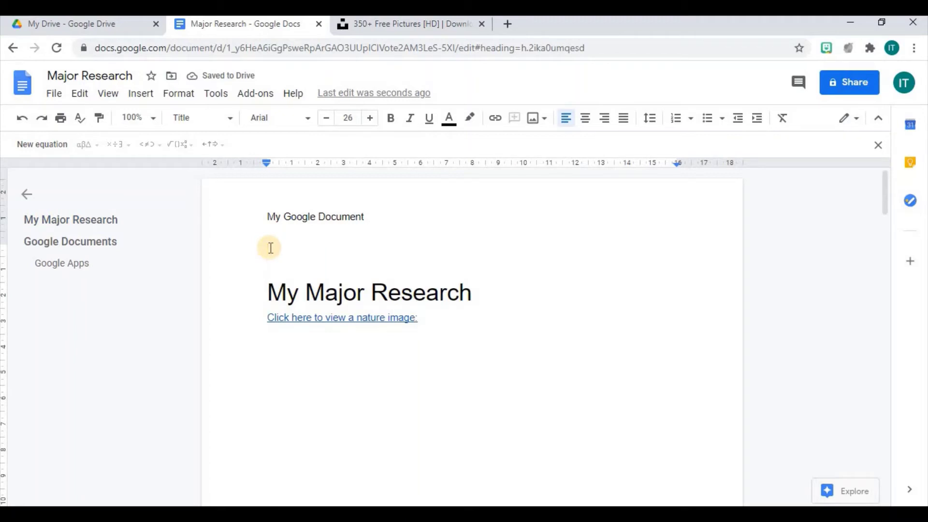
{"action": "type", "text": "Table of C"}
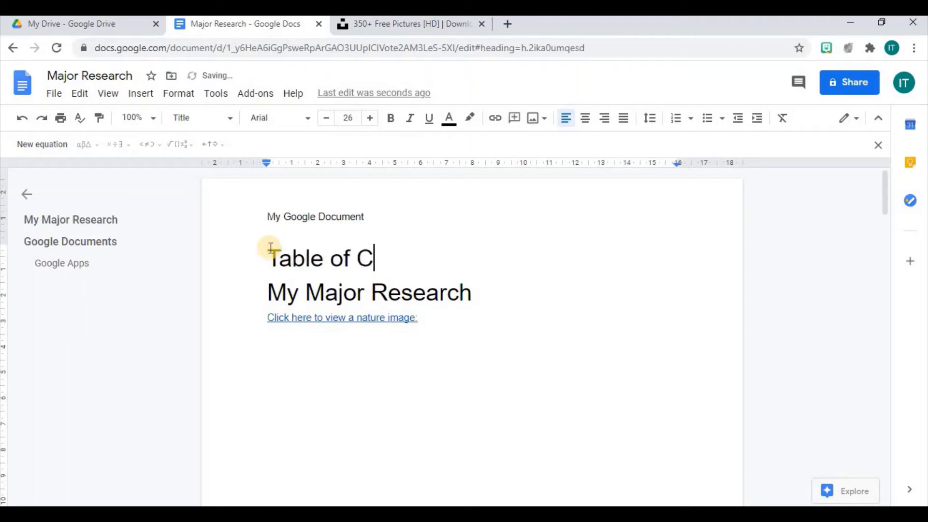
{"action": "type", "text": "ontents"}
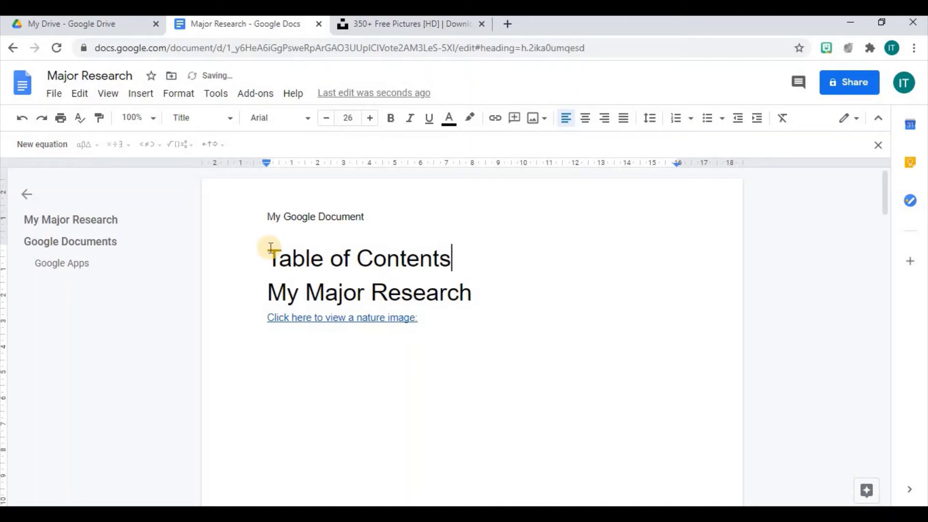
{"action": "key", "text": "Return"}
- Insert a page break right before the "My Major Research" title
{"action": "left_click", "coordinate": [269, 308]}
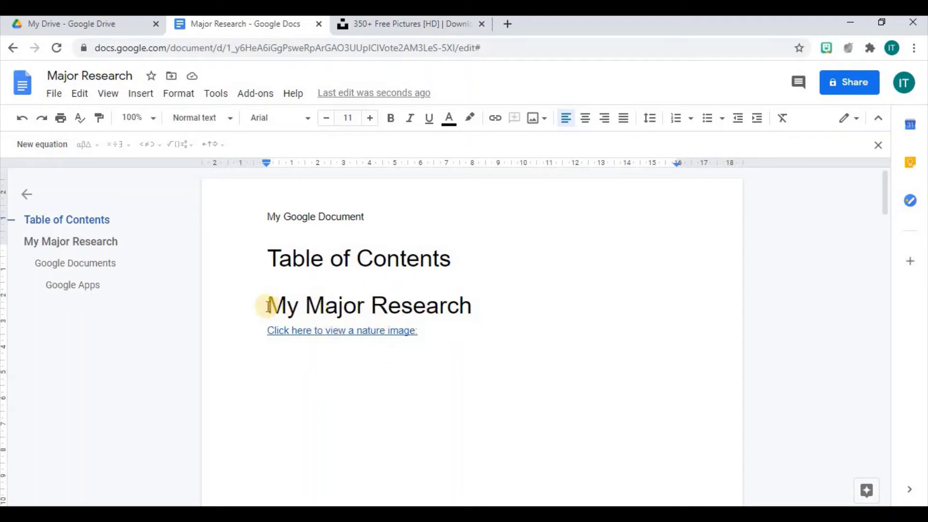
{"action": "left_click", "coordinate": [267, 305]}
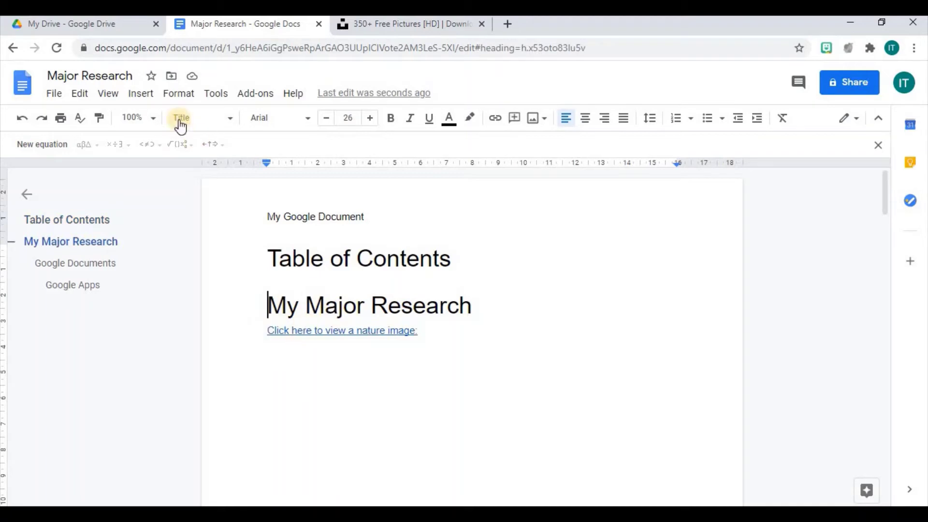
{"action": "left_click", "coordinate": [143, 95]}
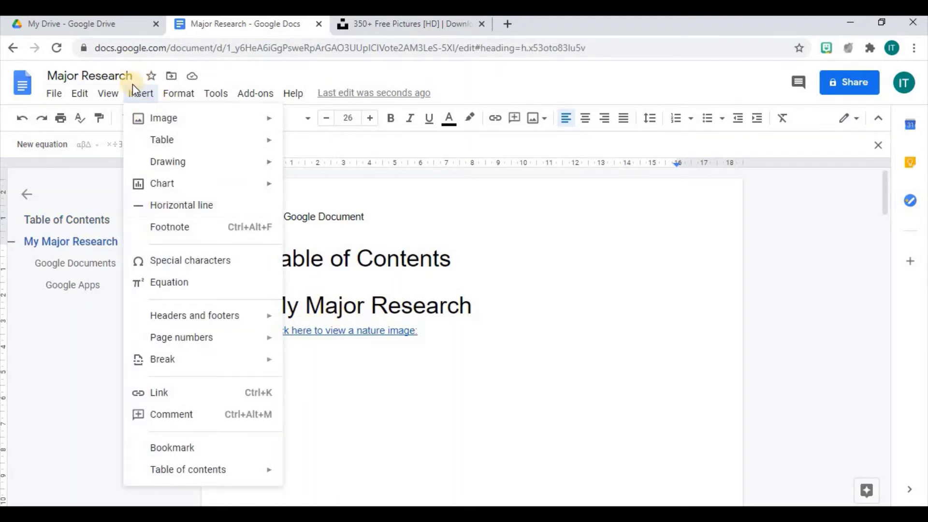
{"action": "mouse_move", "coordinate": [224, 368]}
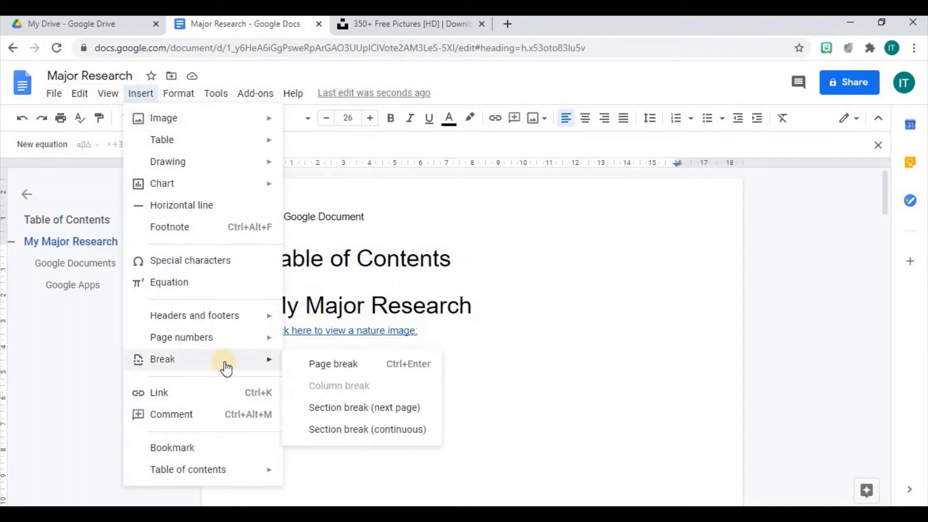
{"action": "left_click", "coordinate": [326, 364]}
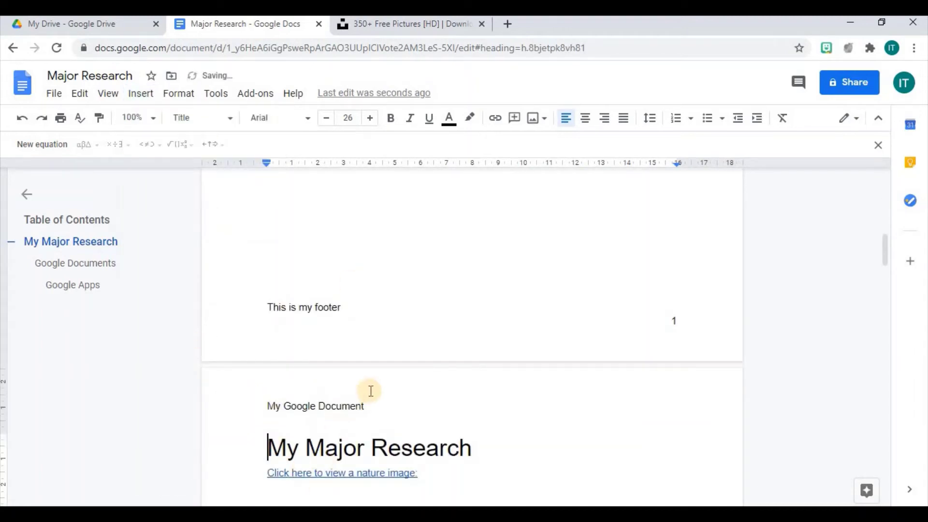
- Insert a table of contents with page numbers on the empty line below the "Table of Contents" title
{"action": "left_click_drag", "start_coordinate": [883, 254], "coordinate": [885, 187]}
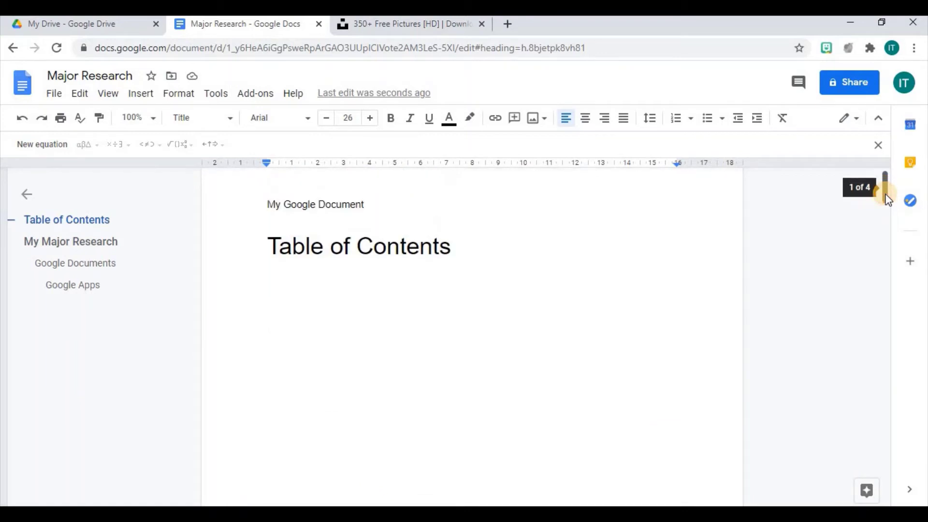
{"action": "left_click", "coordinate": [272, 272]}
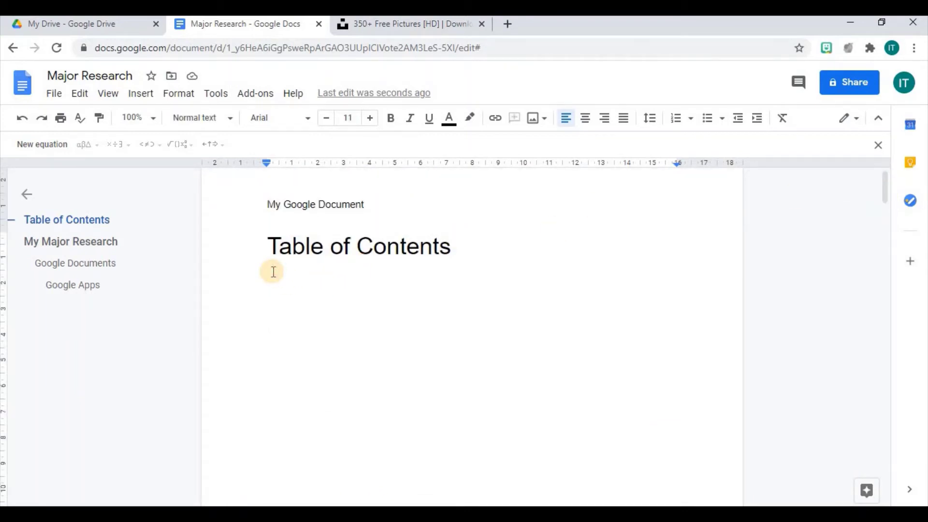
{"action": "left_click", "coordinate": [141, 95]}
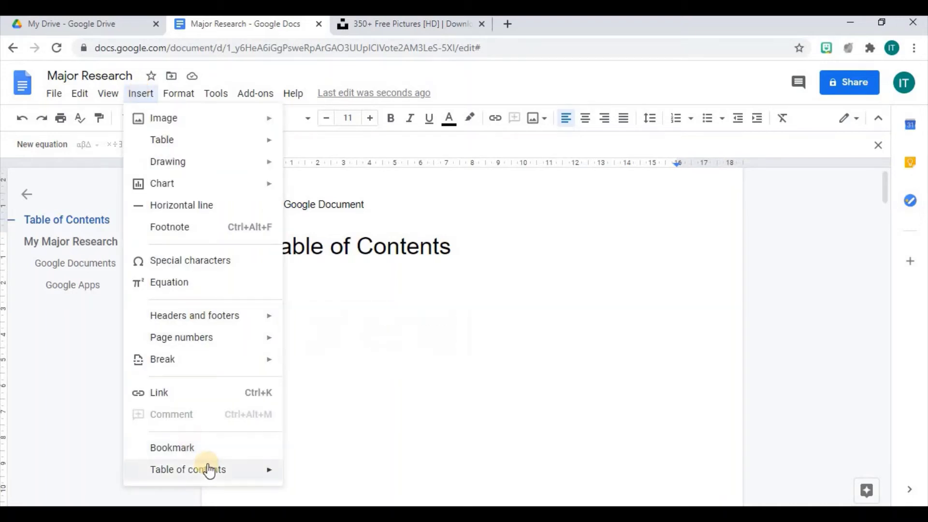
{"action": "mouse_move", "coordinate": [227, 475]}
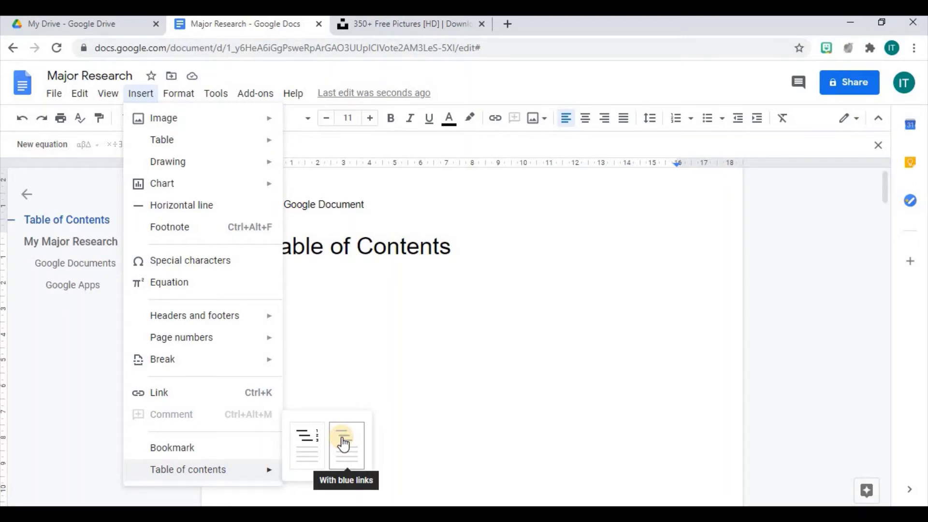
{"action": "left_click", "coordinate": [311, 443]}
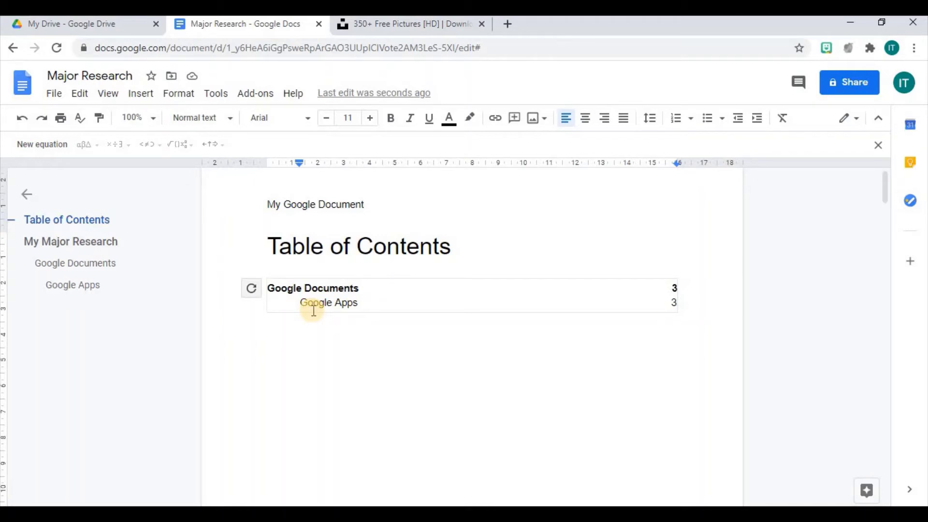
- Examine the table of contents entries and check the paragraph styles of the Google Documents, Google Apps and My Major Research headings
{"action": "left_click", "coordinate": [314, 304]}
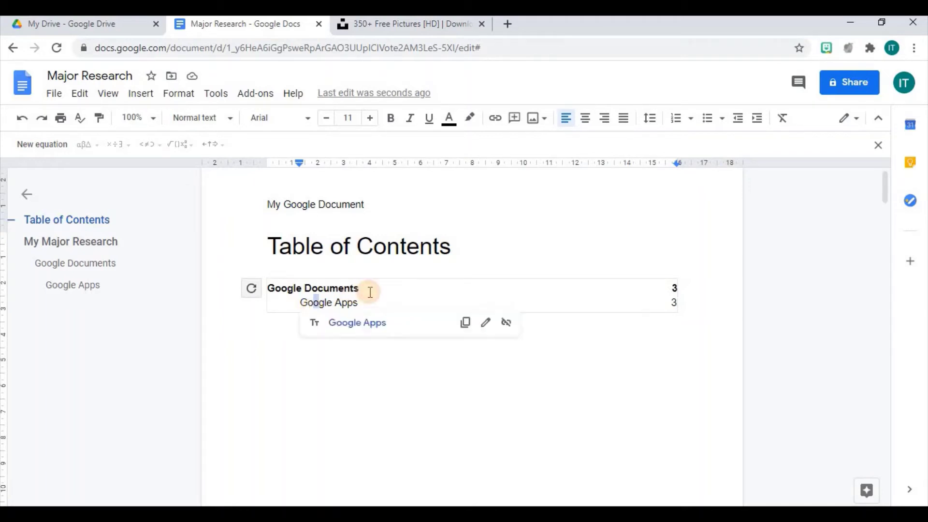
{"action": "left_click", "coordinate": [369, 290], "text": "shift"}
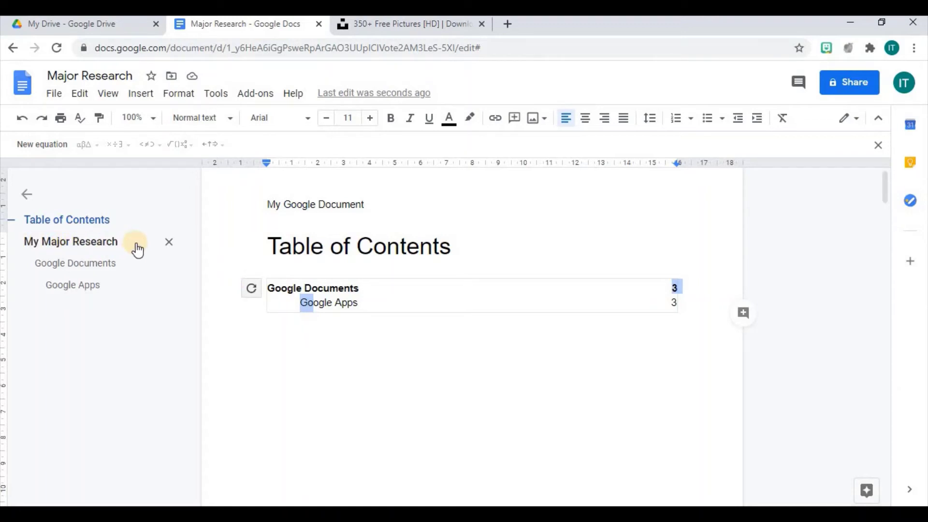
{"action": "left_click", "coordinate": [342, 302]}
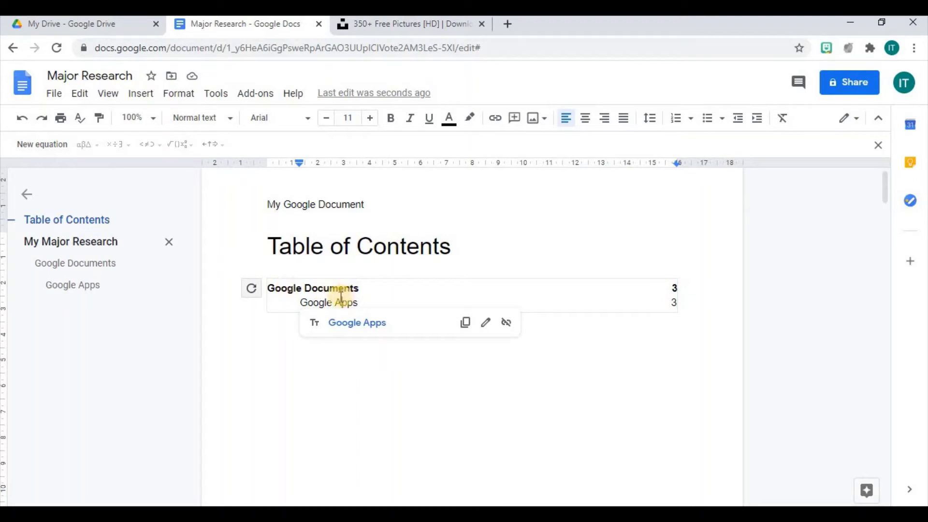
{"action": "left_click", "coordinate": [89, 264]}
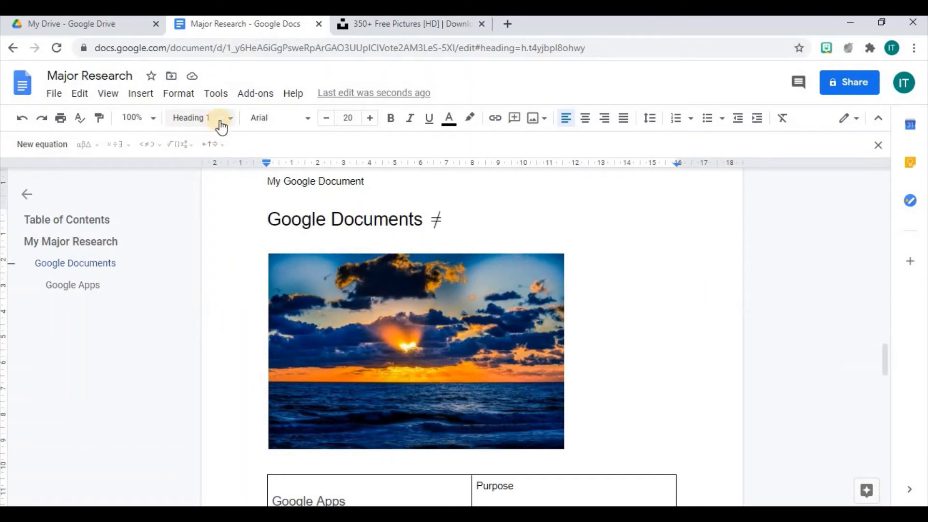
{"action": "left_click", "coordinate": [82, 285]}
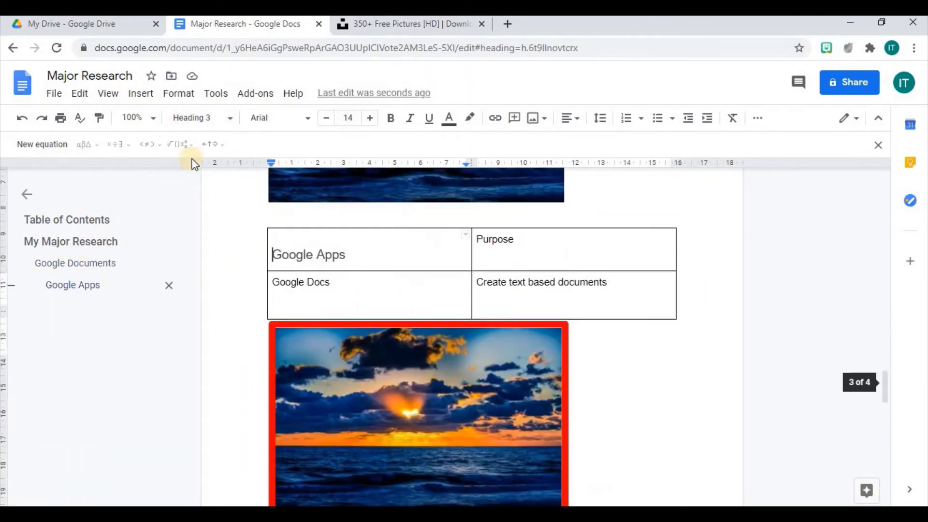
{"action": "left_click", "coordinate": [75, 245]}
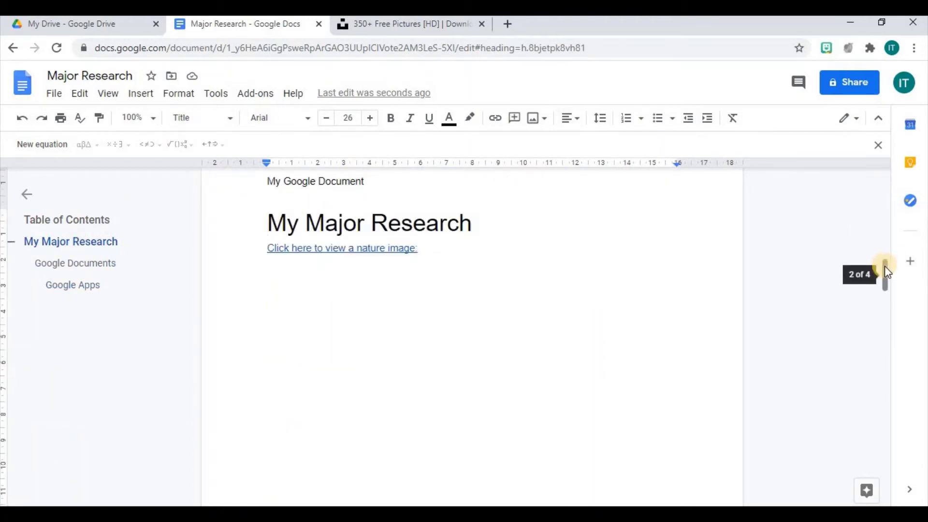
- Apply the Heading 1 style to the "My Major Research" title on page 2
{"action": "left_click_drag", "start_coordinate": [884, 267], "coordinate": [885, 255]}
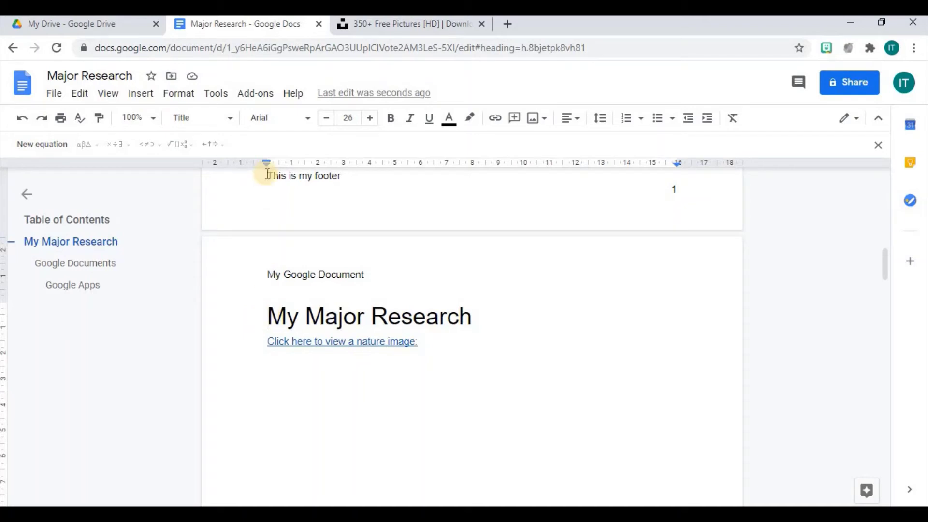
{"action": "left_click_drag", "start_coordinate": [264, 325], "coordinate": [472, 325]}
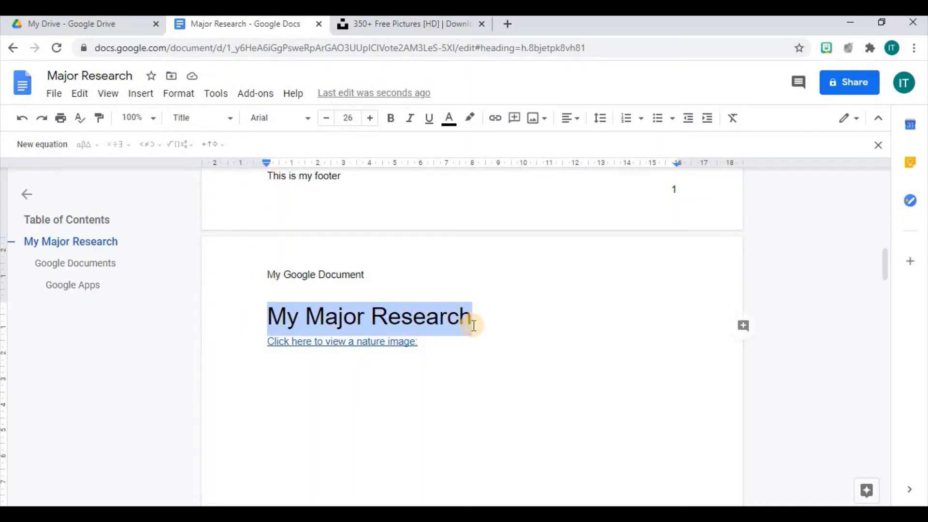
{"action": "left_click", "coordinate": [231, 119]}
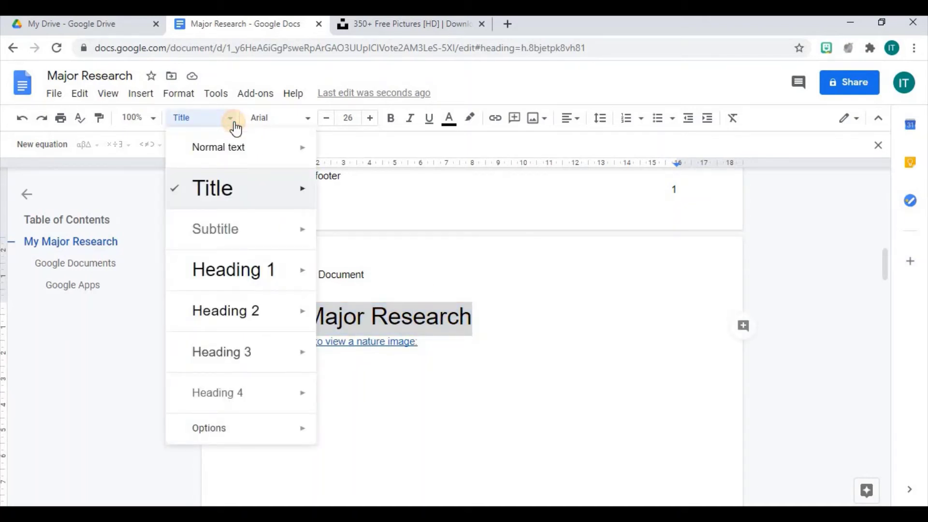
{"action": "mouse_move", "coordinate": [275, 435]}
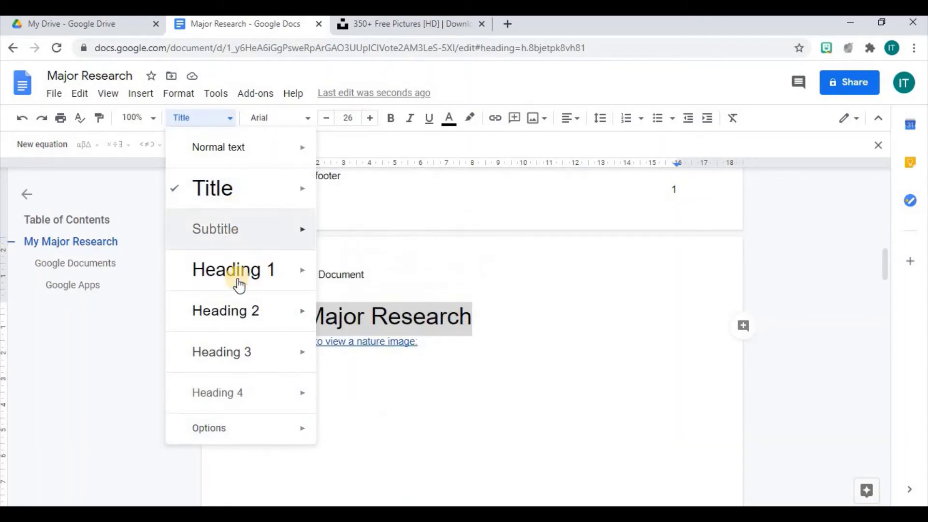
{"action": "mouse_move", "coordinate": [248, 280]}
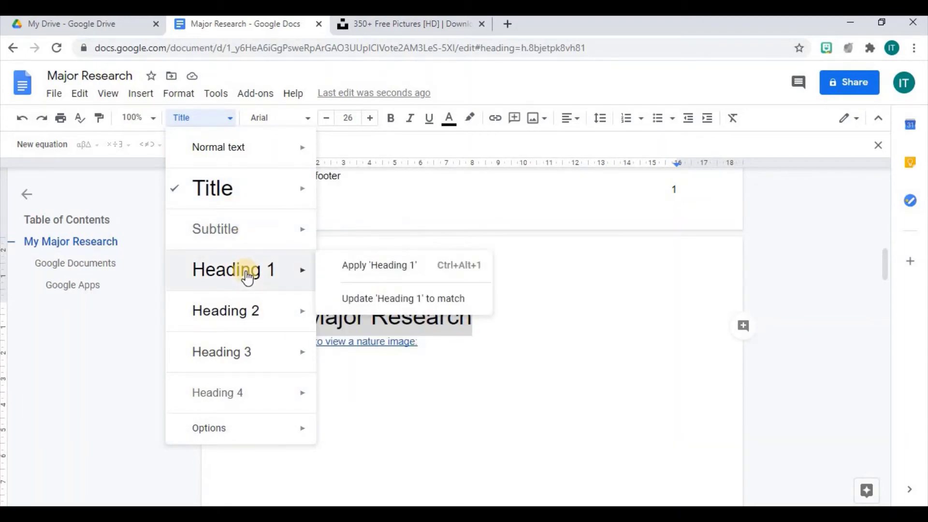
{"action": "mouse_move", "coordinate": [246, 235]}
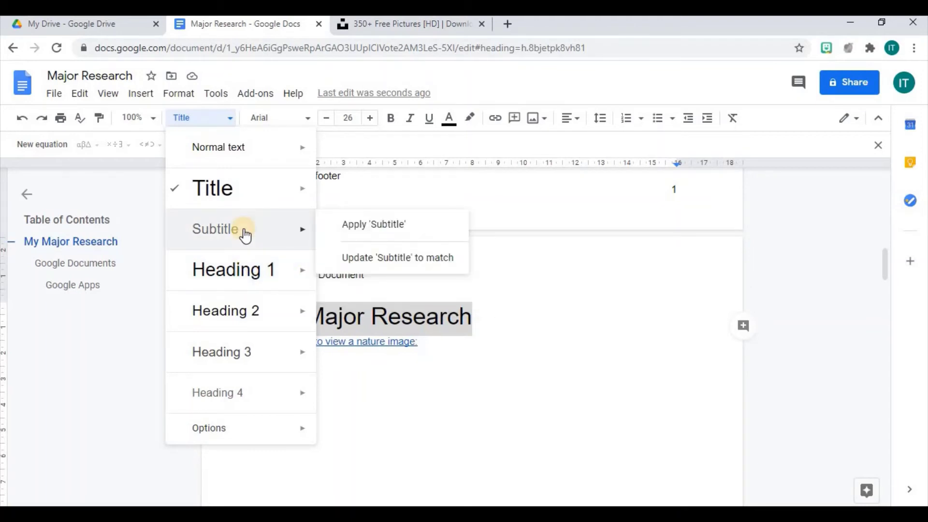
{"action": "left_click", "coordinate": [241, 272]}
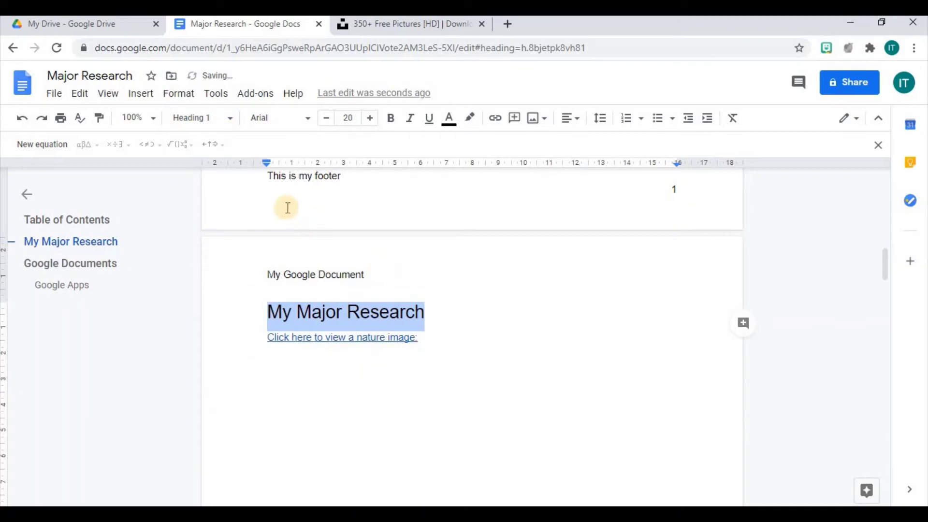
- Update the table of contents on the first page to include the restyled heading
{"action": "left_click_drag", "start_coordinate": [886, 265], "coordinate": [888, 188]}
{"action": "left_click", "coordinate": [382, 300]}
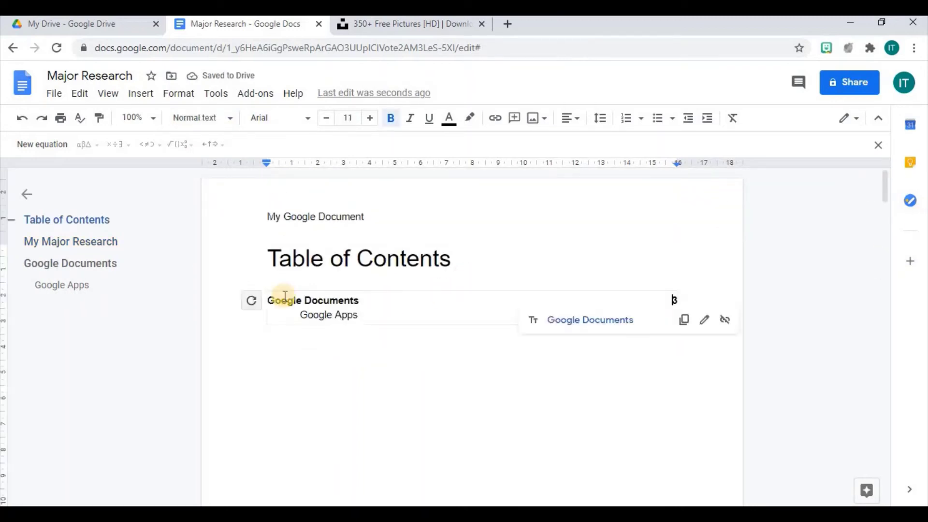
{"action": "left_click", "coordinate": [251, 302]}
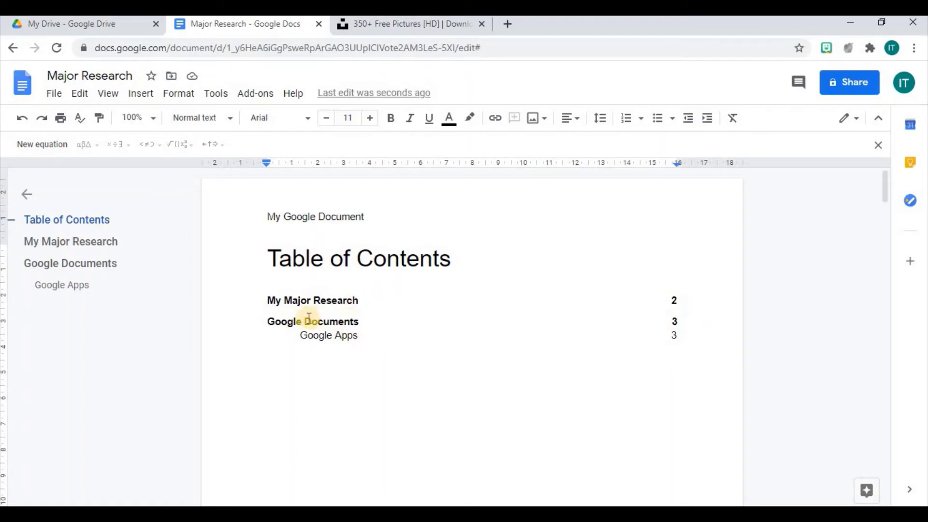
{"action": "left_click", "coordinate": [230, 118]}
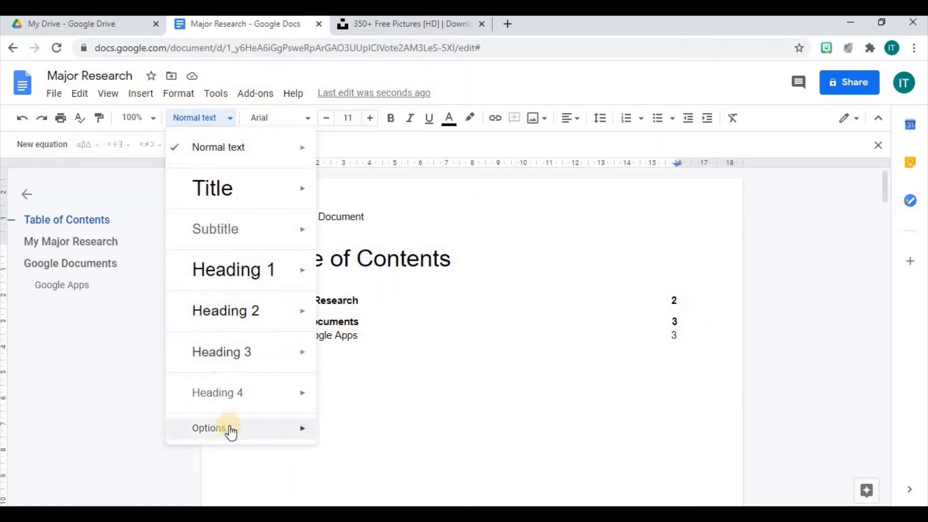
{"action": "mouse_move", "coordinate": [235, 434]}
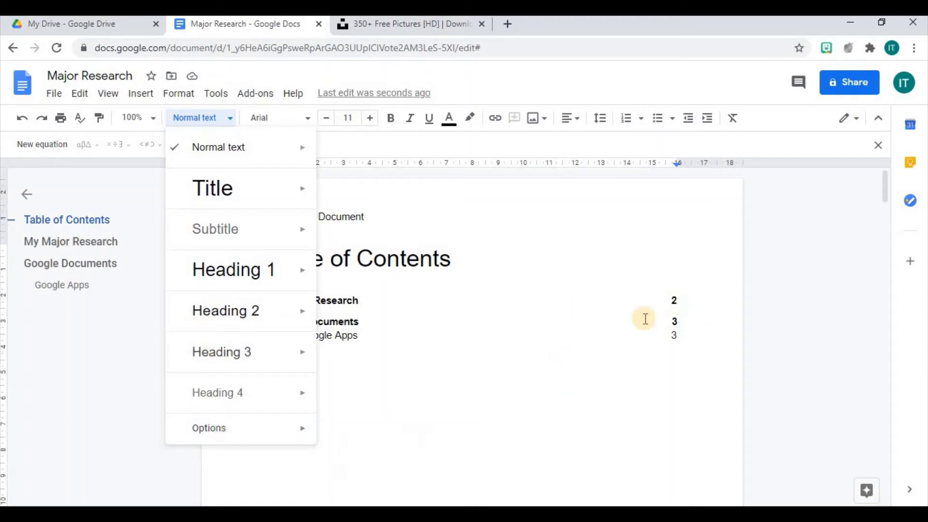
{"action": "left_click", "coordinate": [736, 257]}
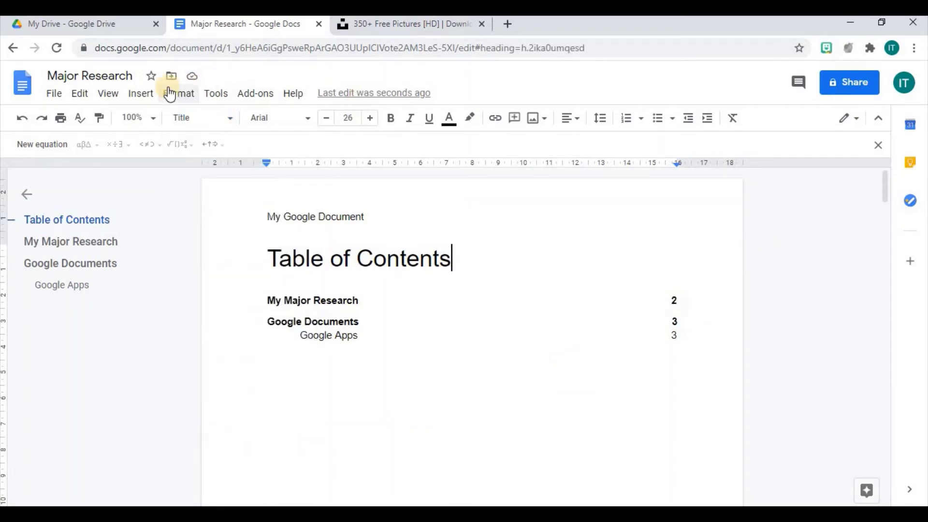
{"action": "left_click", "coordinate": [140, 93]}
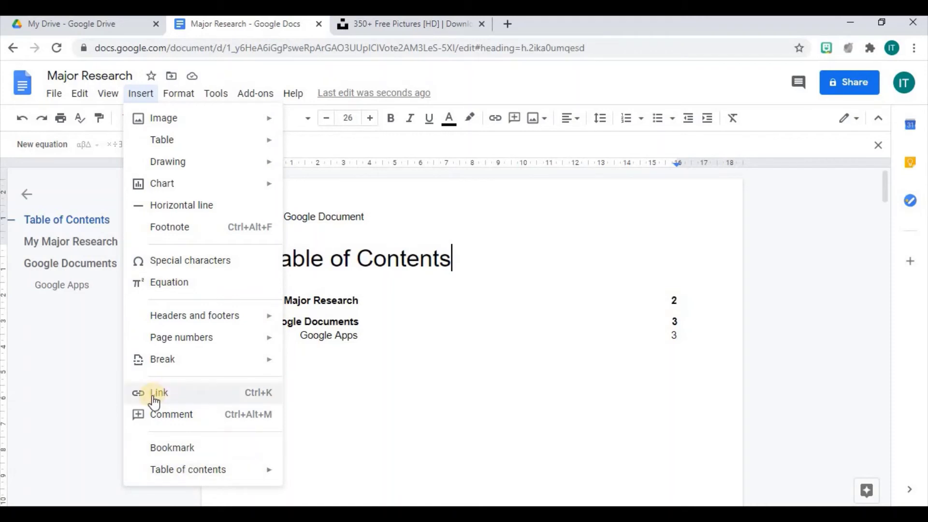
{"action": "mouse_move", "coordinate": [177, 96]}
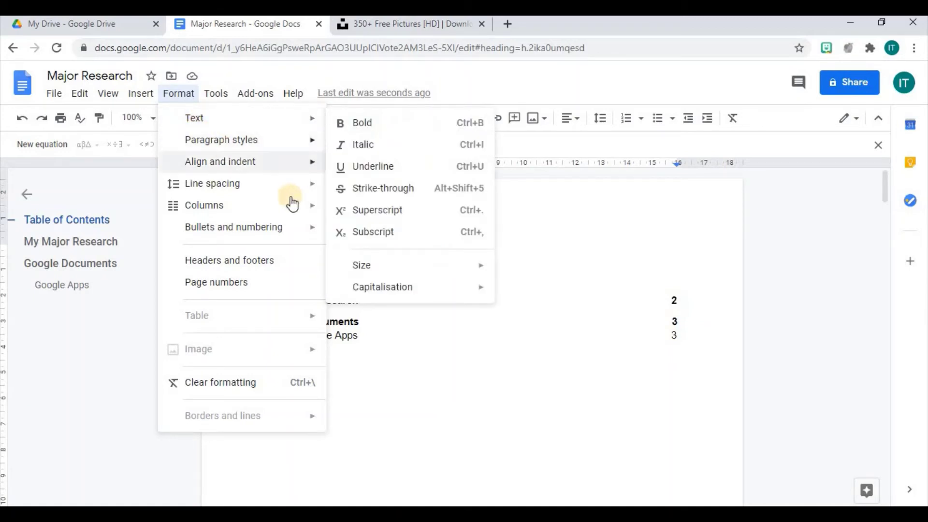
{"action": "mouse_move", "coordinate": [290, 203]}
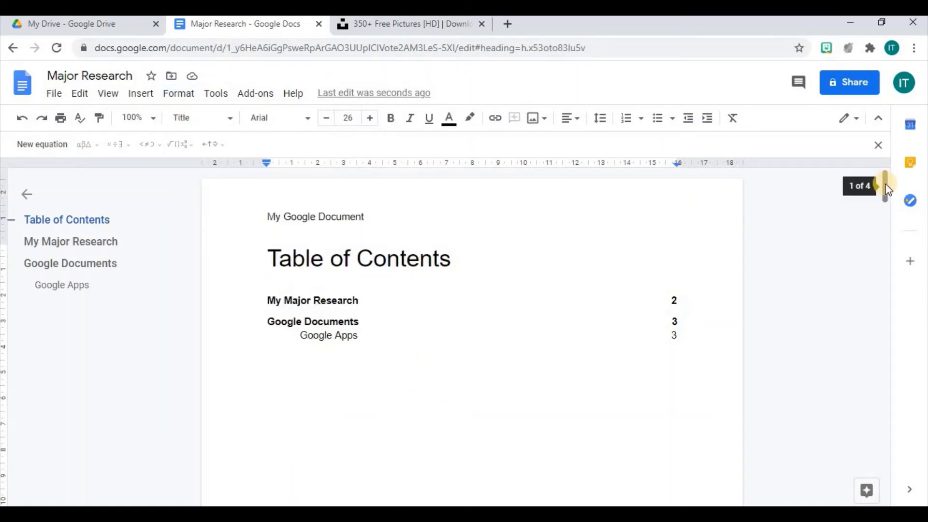
- Make the "My Major Research" title on page 2 bold
{"action": "left_click_drag", "start_coordinate": [886, 198], "coordinate": [888, 273]}
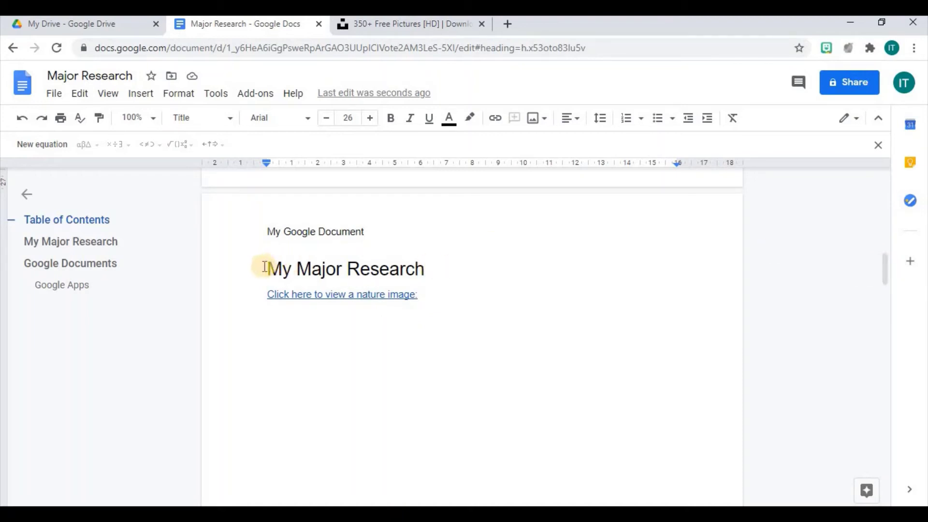
{"action": "left_click_drag", "start_coordinate": [265, 267], "coordinate": [441, 268]}
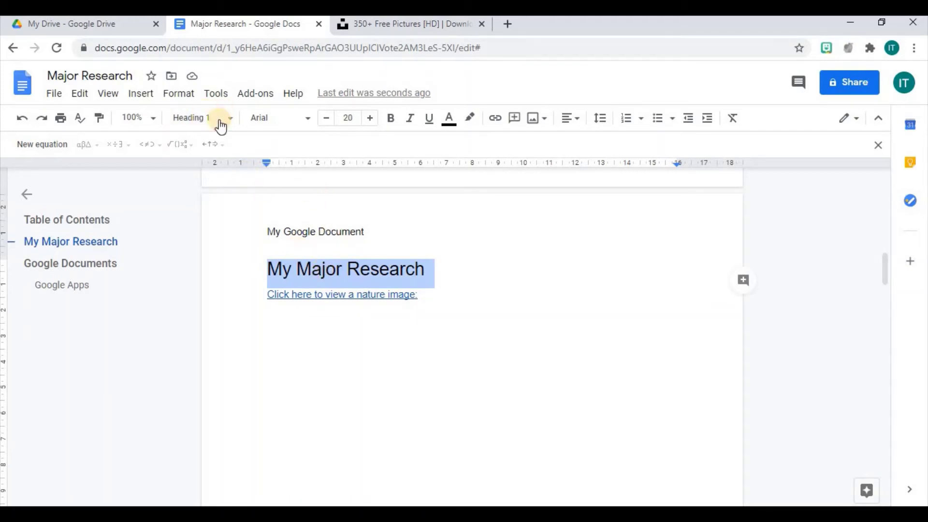
{"action": "left_click", "coordinate": [180, 99]}
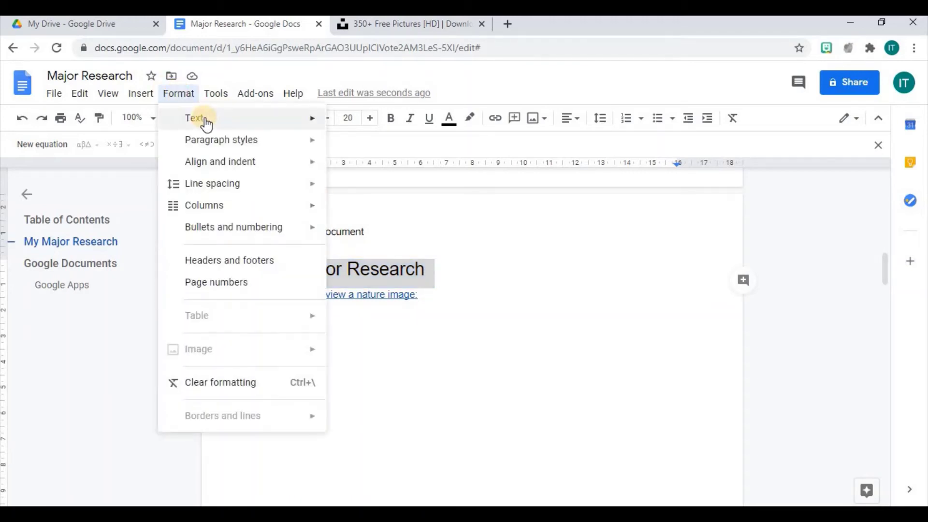
{"action": "mouse_move", "coordinate": [224, 121]}
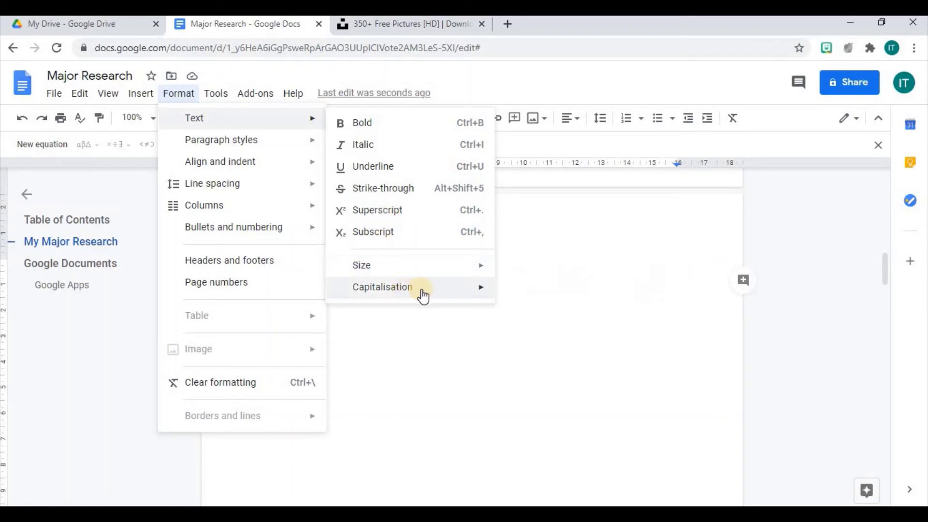
{"action": "mouse_move", "coordinate": [424, 297]}
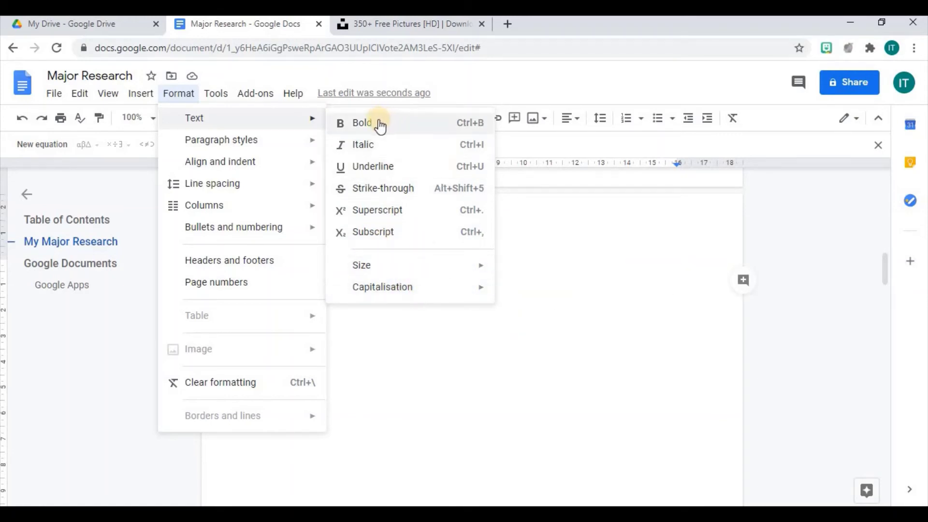
{"action": "left_click", "coordinate": [358, 128]}
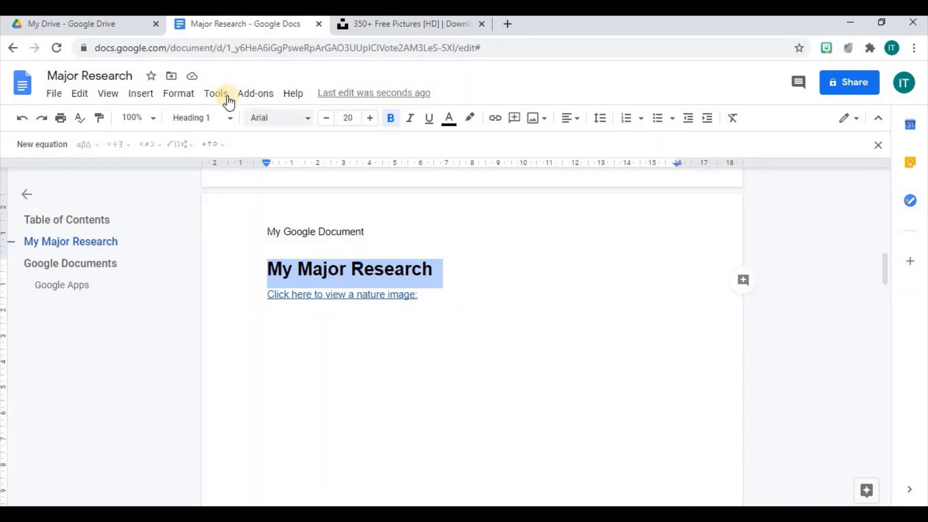
- Italicise and underline the "My Major Research" title
{"action": "left_click", "coordinate": [183, 95]}
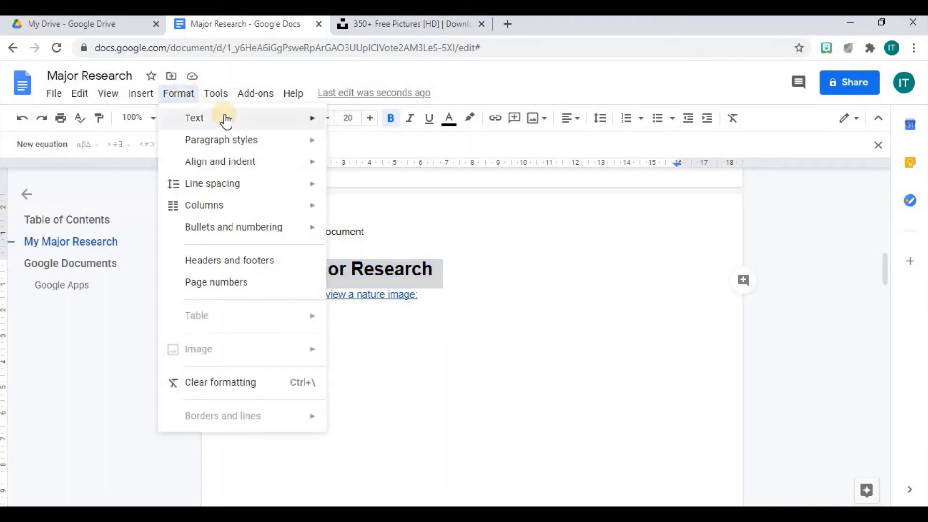
{"action": "mouse_move", "coordinate": [309, 121]}
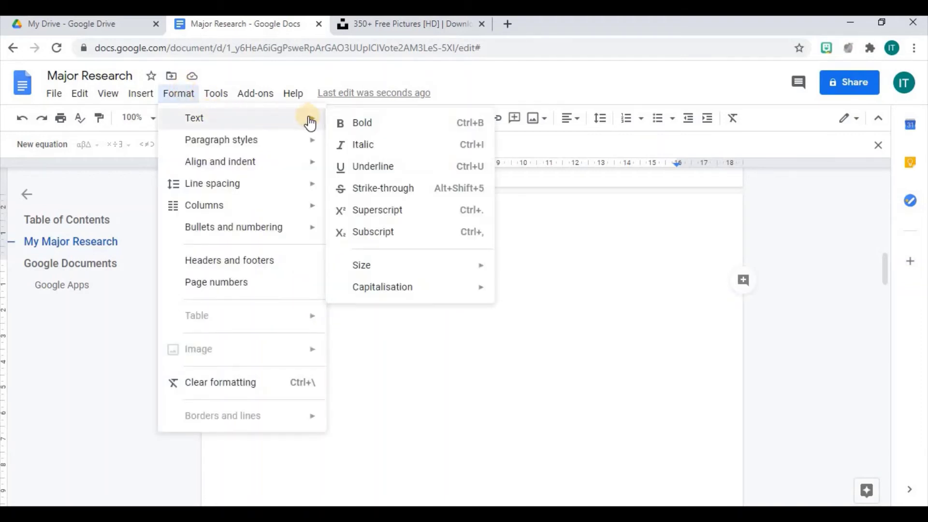
{"action": "left_click", "coordinate": [356, 145]}
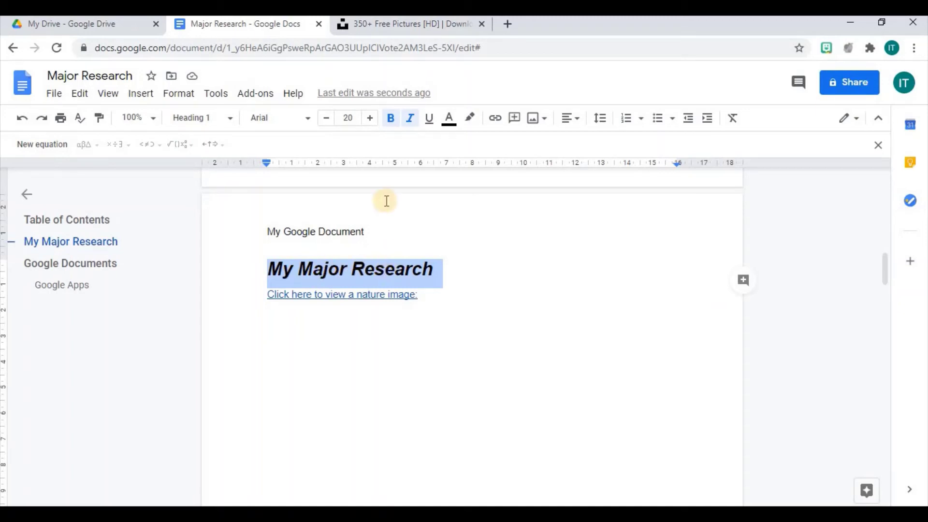
{"action": "left_click", "coordinate": [181, 97]}
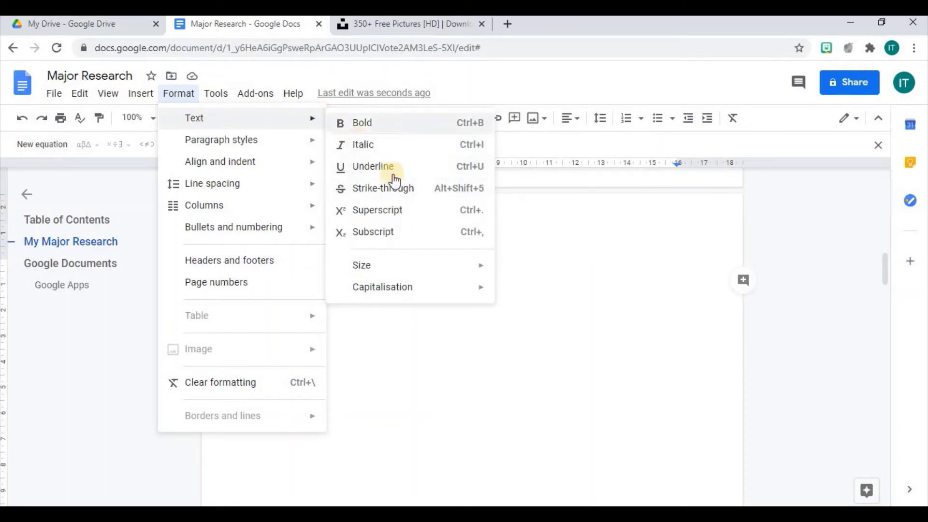
{"action": "left_click", "coordinate": [535, 234]}
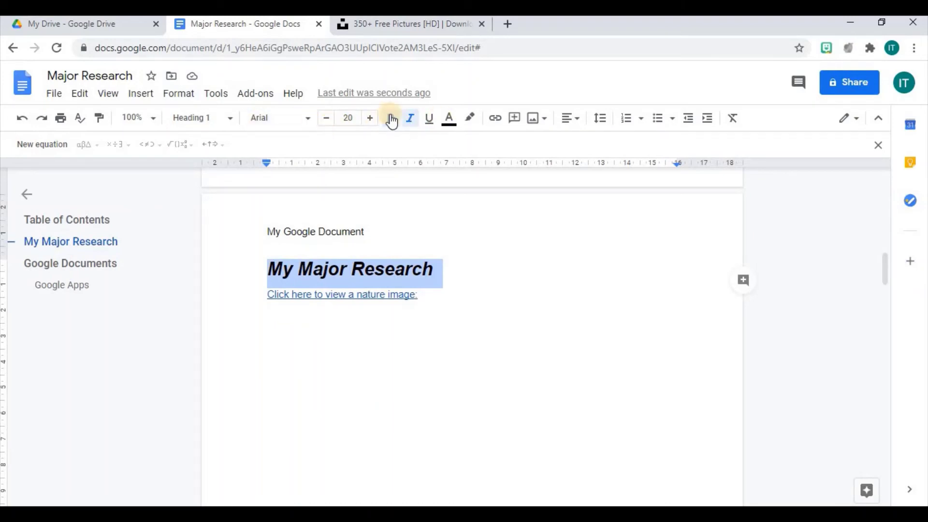
{"action": "left_click", "coordinate": [429, 120]}
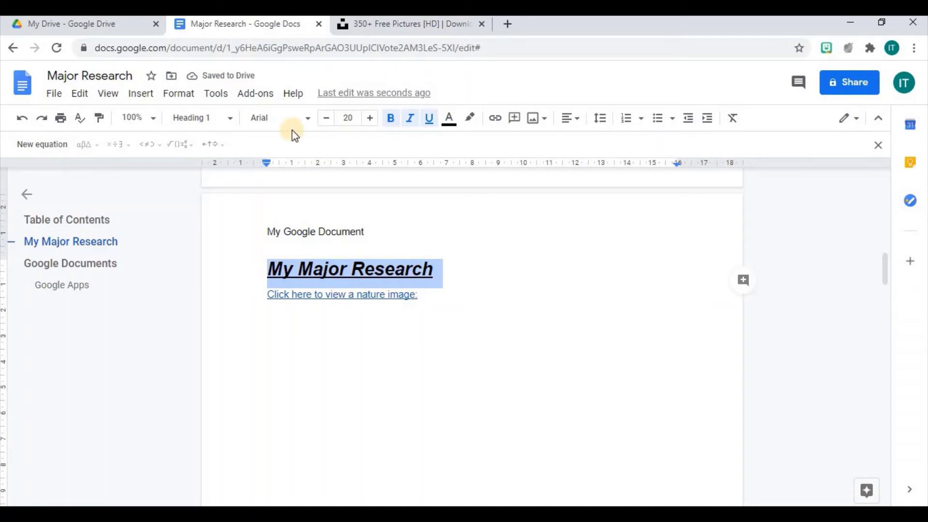
- Apply strike-through to the "My Major Research" title and remove it again
{"action": "left_click", "coordinate": [191, 99]}
{"action": "mouse_move", "coordinate": [306, 123]}
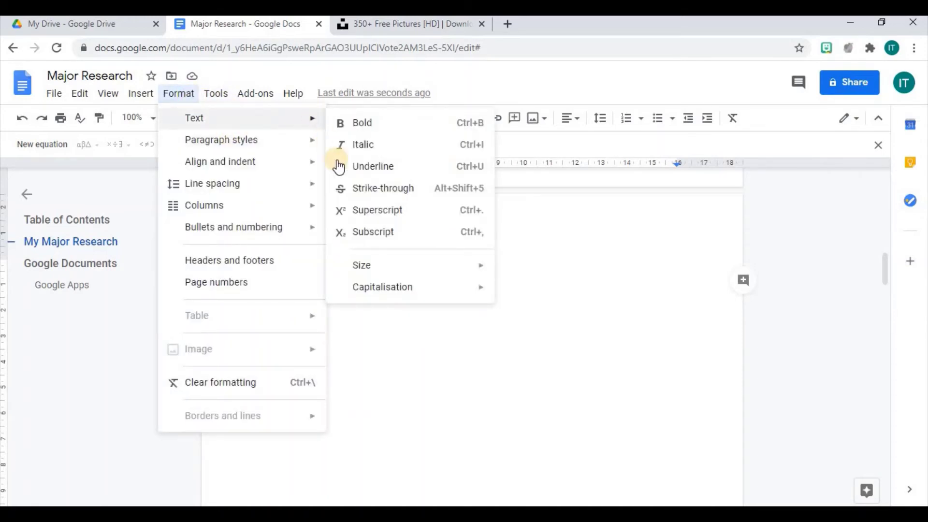
{"action": "left_click", "coordinate": [347, 189]}
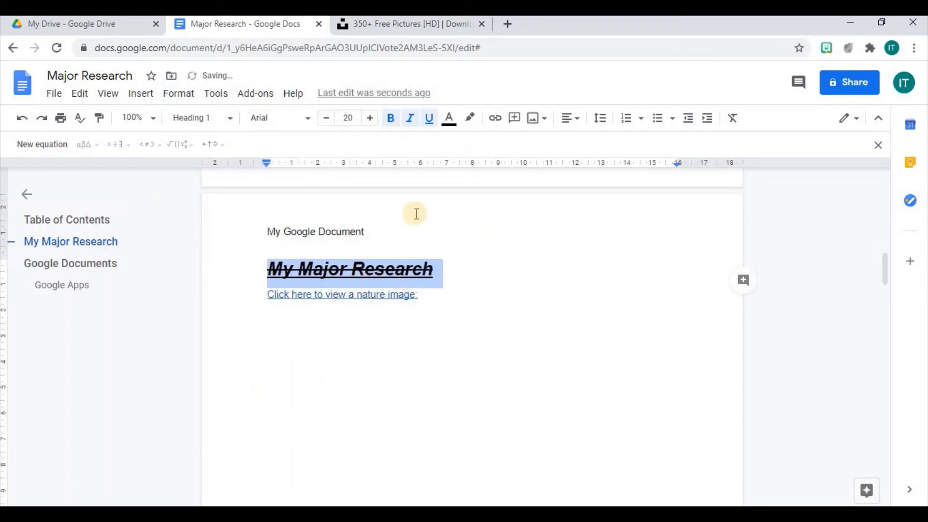
{"action": "left_click", "coordinate": [190, 97]}
{"action": "mouse_move", "coordinate": [250, 126]}
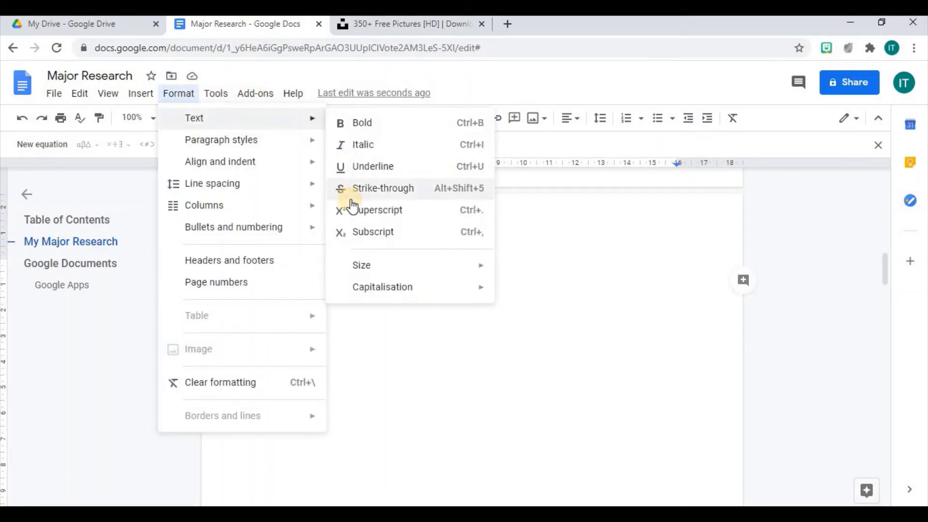
{"action": "left_click", "coordinate": [368, 195]}
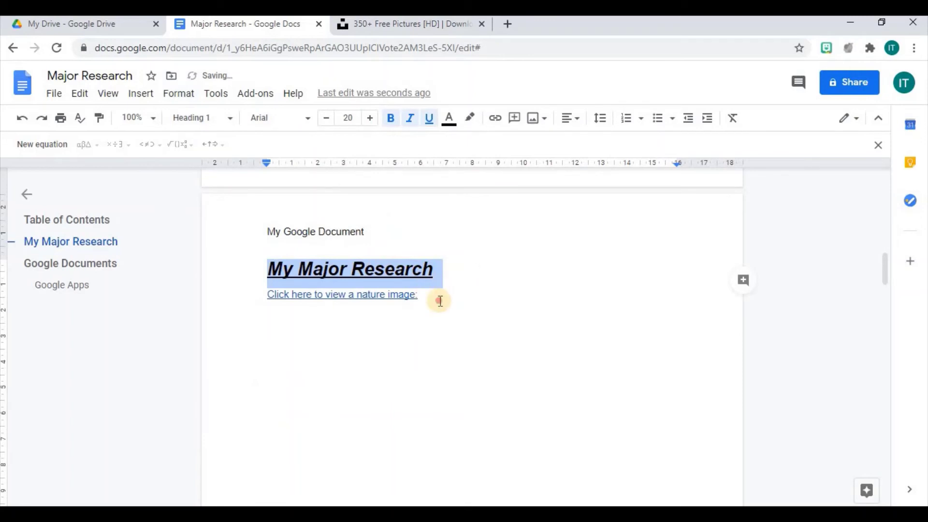
- Add the lines "Clothing Item $2000.00" and "Clothing Item $1000.00" below the nature image link
{"action": "left_click", "coordinate": [440, 301]}
{"action": "key", "text": "Return"}
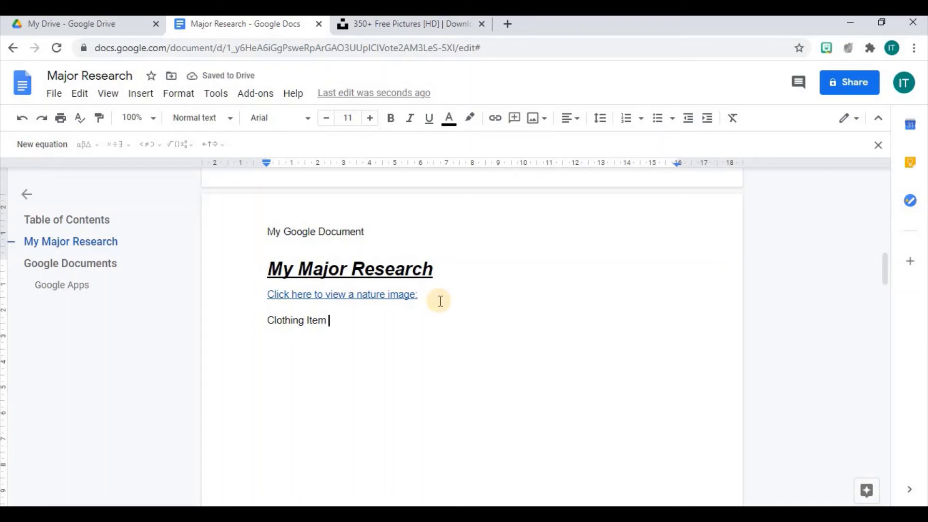
{"action": "type", "text": "Clothing Item $"}
{"action": "key", "text": "Return"}
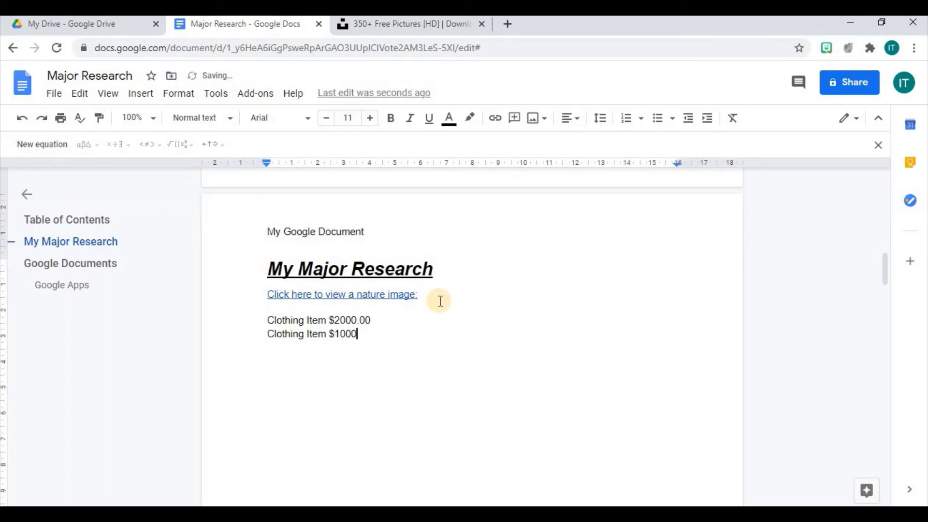
{"action": "type", "text": "Clothing Item $1000.00"}
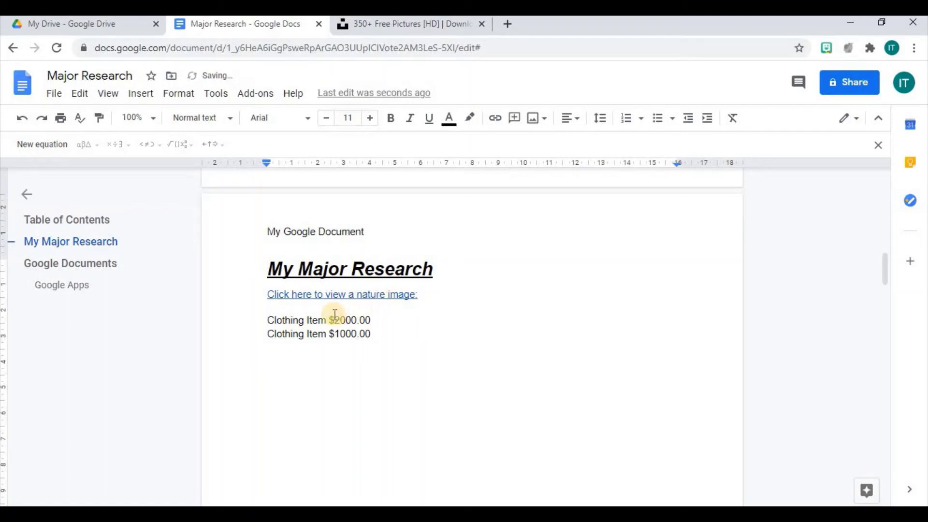
- Apply strike-through to the price $2000.00 in the first clothing item line
{"action": "left_click_drag", "start_coordinate": [329, 320], "coordinate": [373, 320]}
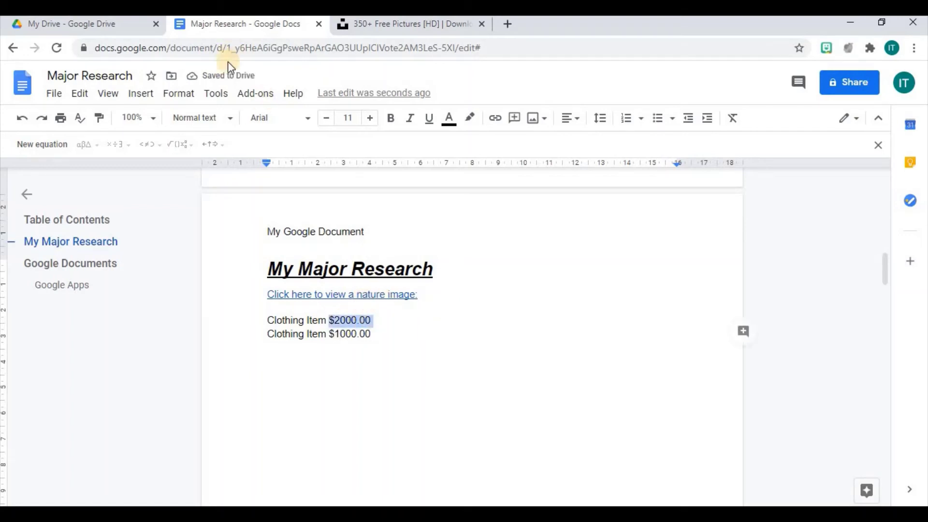
{"action": "left_click", "coordinate": [191, 94]}
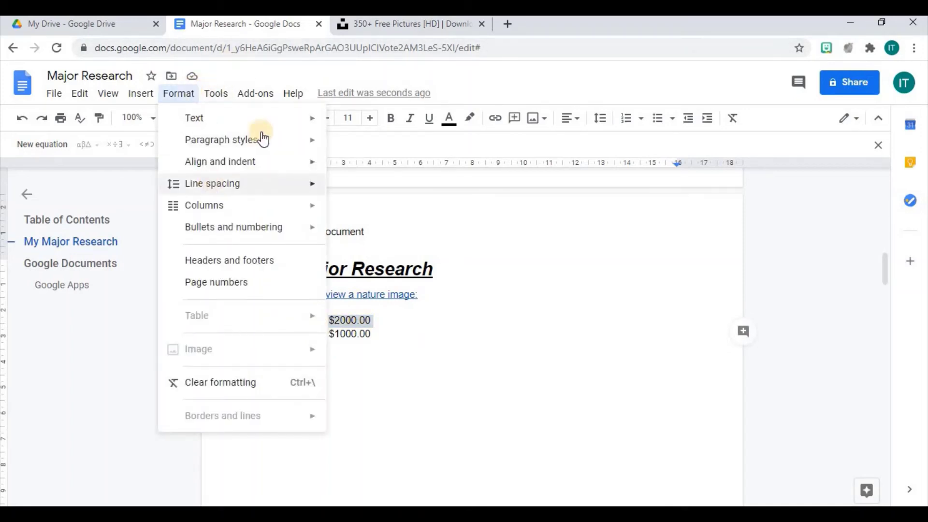
{"action": "mouse_move", "coordinate": [282, 130]}
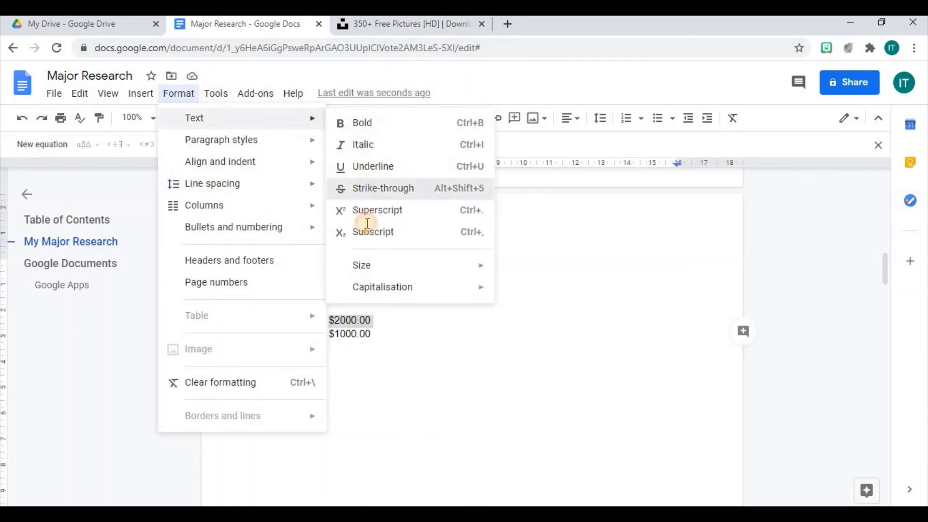
{"action": "left_click", "coordinate": [367, 190]}
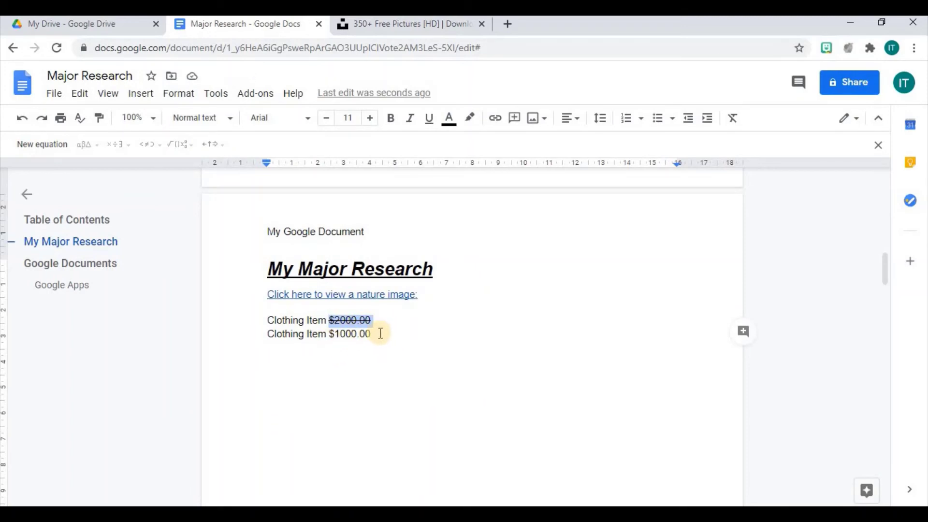
{"action": "left_click", "coordinate": [381, 333]}
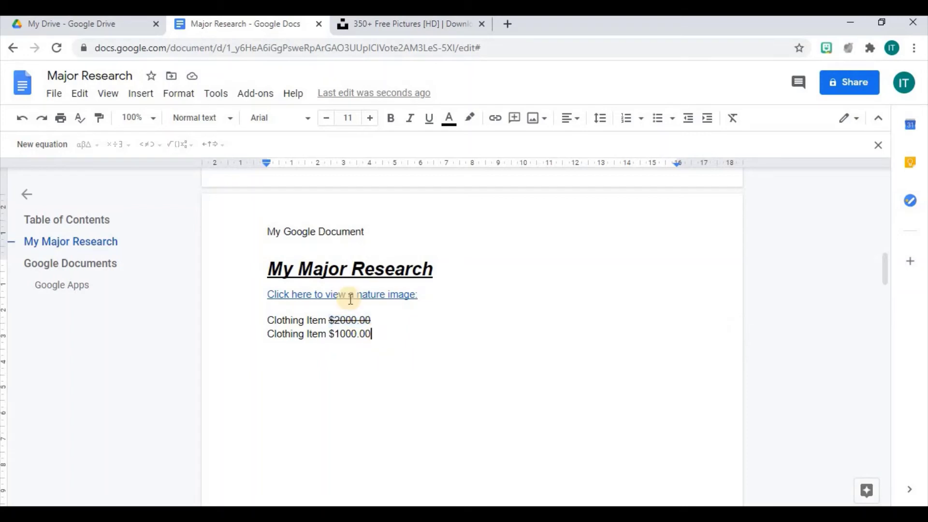
- Format the decimal digits "00" of the $2000.00 price as superscript
{"action": "left_click", "coordinate": [177, 94]}
{"action": "mouse_move", "coordinate": [285, 121]}
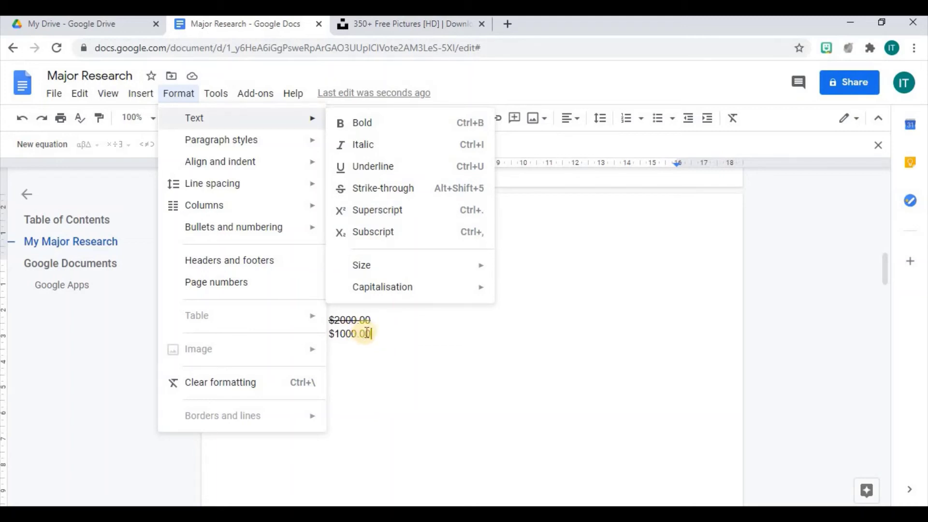
{"action": "left_click", "coordinate": [356, 320]}
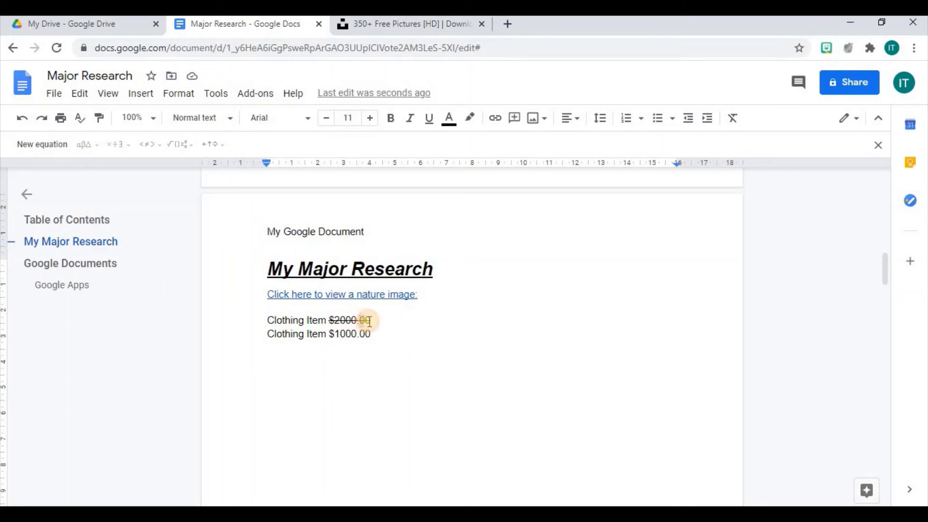
{"action": "left_click_drag", "start_coordinate": [362, 320], "coordinate": [373, 322]}
{"action": "left_click", "coordinate": [184, 101]}
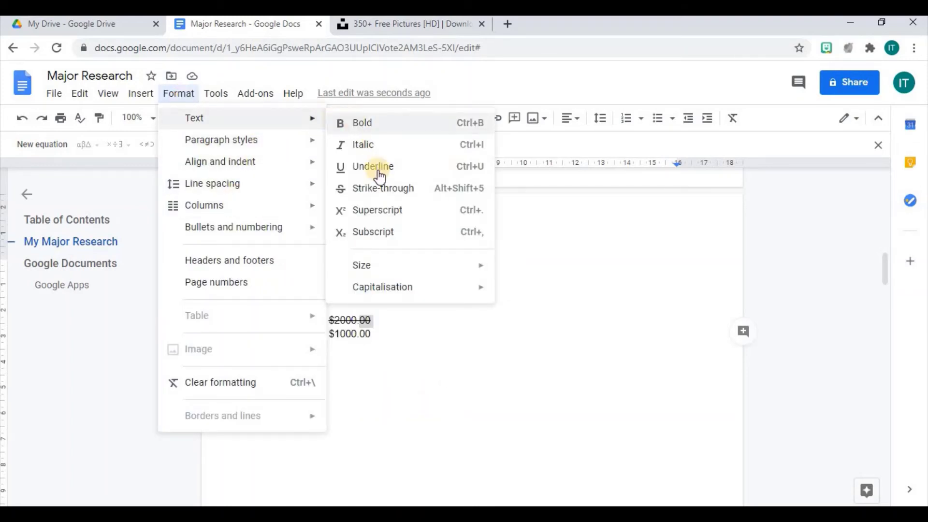
{"action": "left_click", "coordinate": [376, 213]}
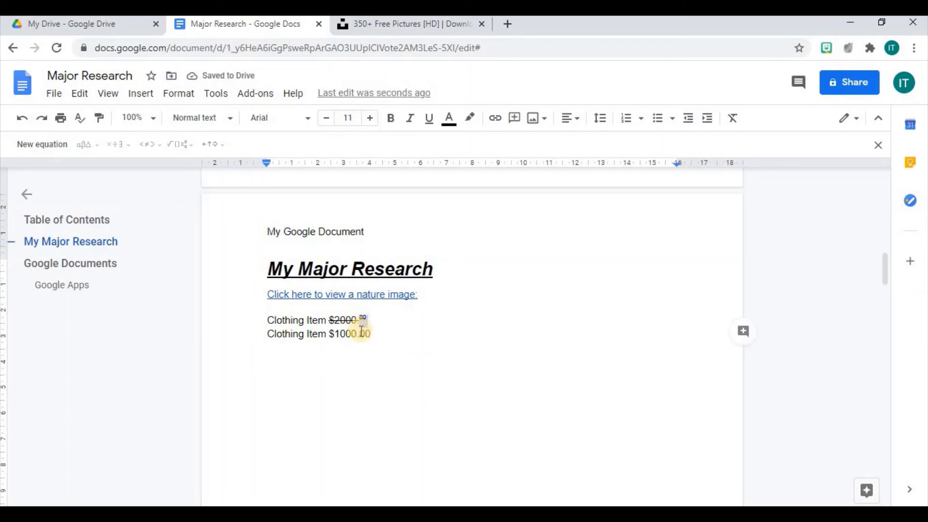
- Format the decimal digits "00" of the $1000.00 price as subscript
{"action": "left_click_drag", "start_coordinate": [360, 335], "coordinate": [371, 335]}
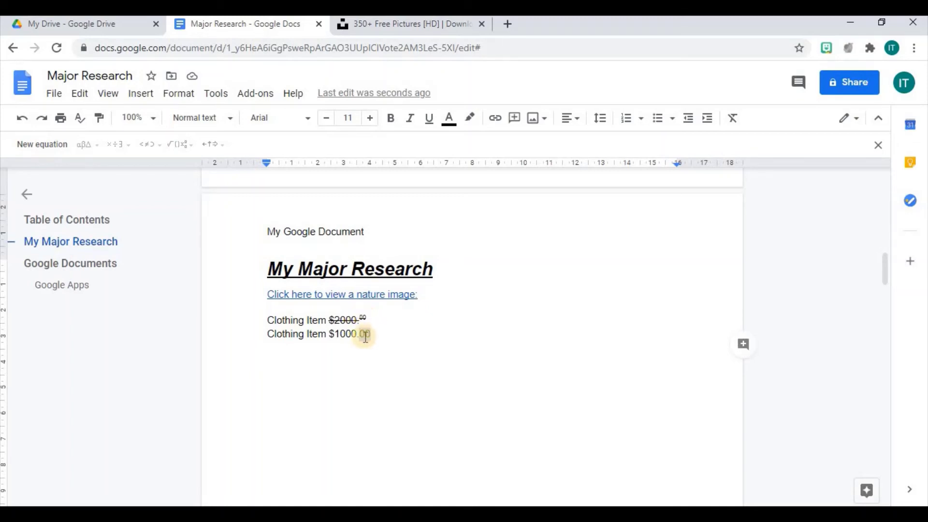
{"action": "left_click", "coordinate": [179, 95]}
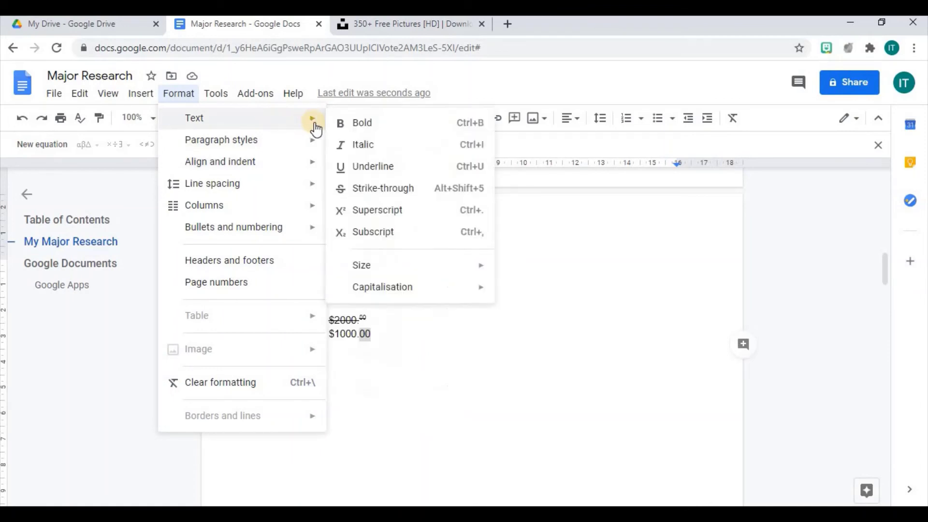
{"action": "left_click", "coordinate": [383, 233]}
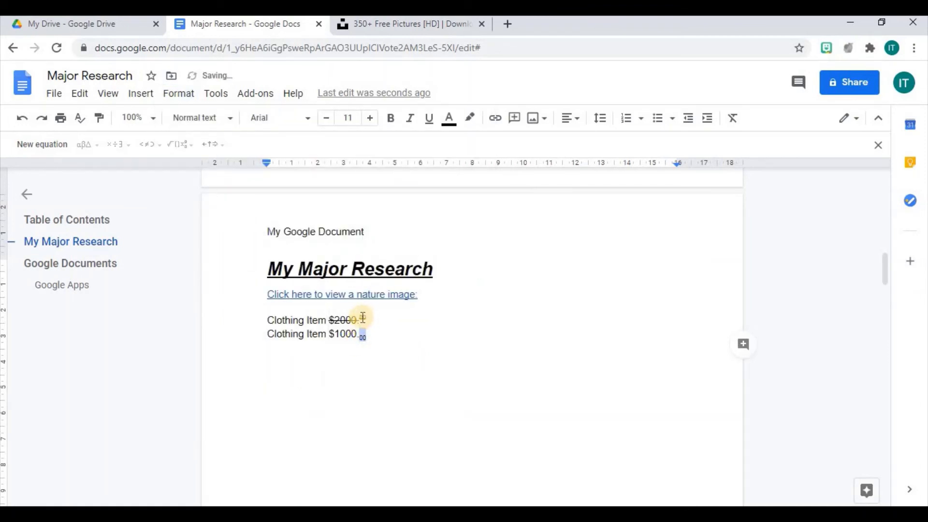
{"action": "left_click", "coordinate": [364, 311]}
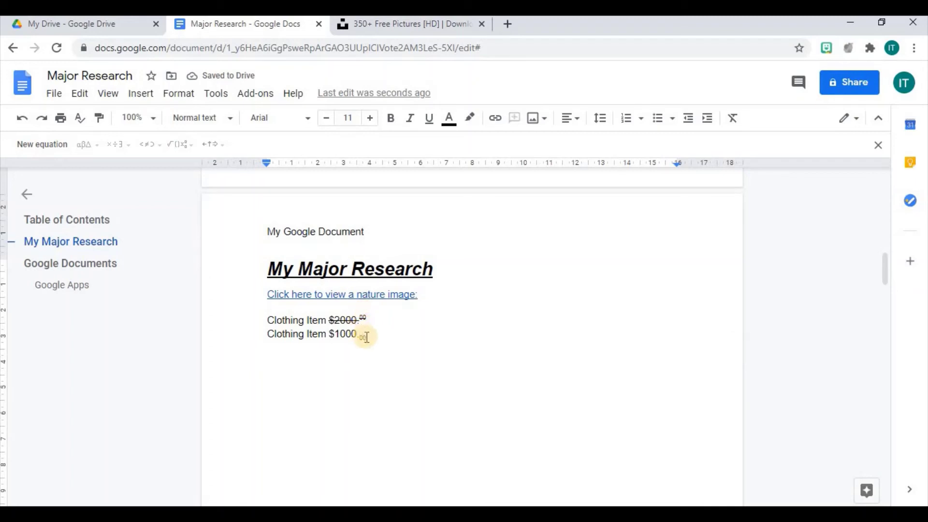
{"action": "left_click", "coordinate": [181, 95]}
{"action": "mouse_move", "coordinate": [246, 120]}
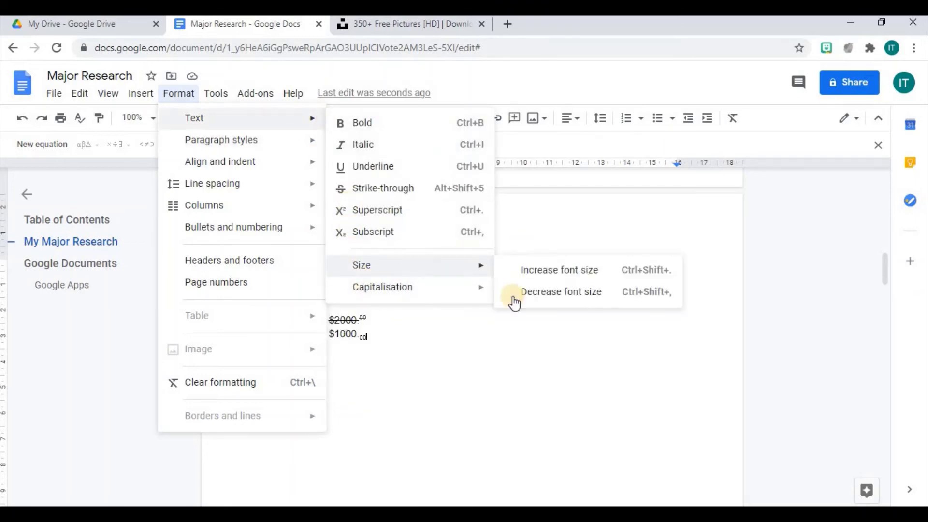
{"action": "left_click", "coordinate": [485, 368]}
- Increase the font size of the "My Major Research" heading by one point
{"action": "left_click_drag", "start_coordinate": [268, 267], "coordinate": [432, 267]}
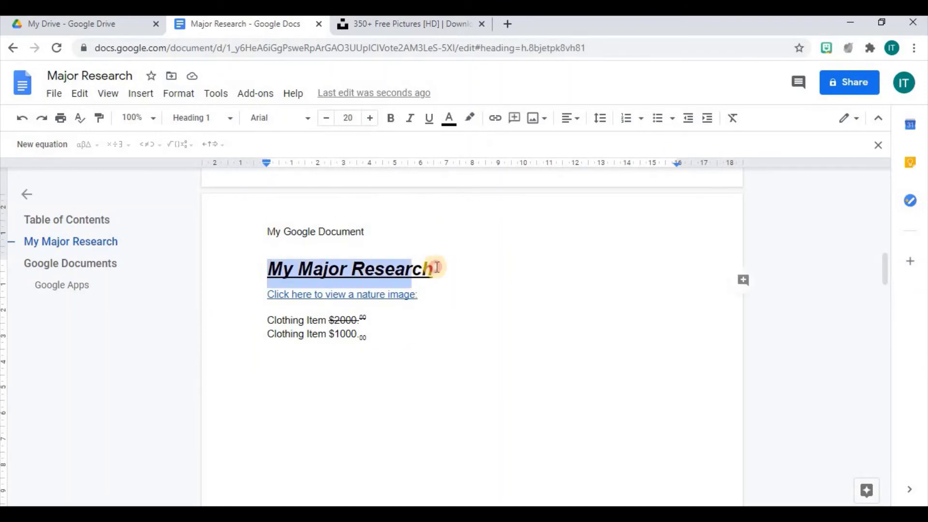
{"action": "left_click", "coordinate": [178, 93]}
{"action": "mouse_move", "coordinate": [273, 121]}
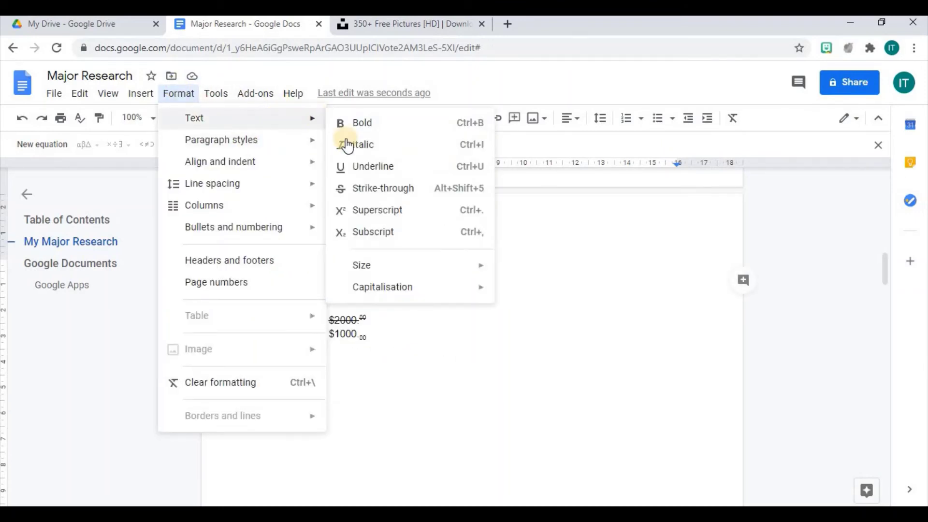
{"action": "mouse_move", "coordinate": [441, 271]}
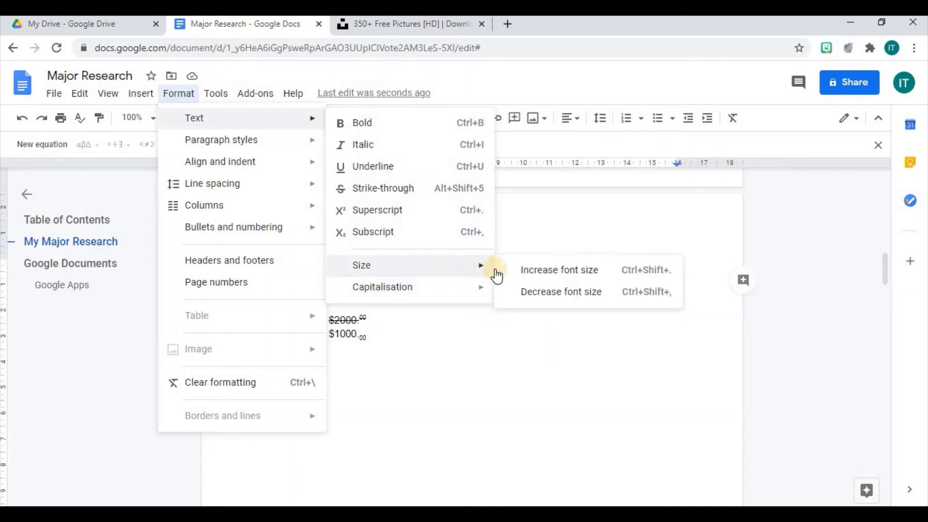
{"action": "left_click", "coordinate": [551, 273]}
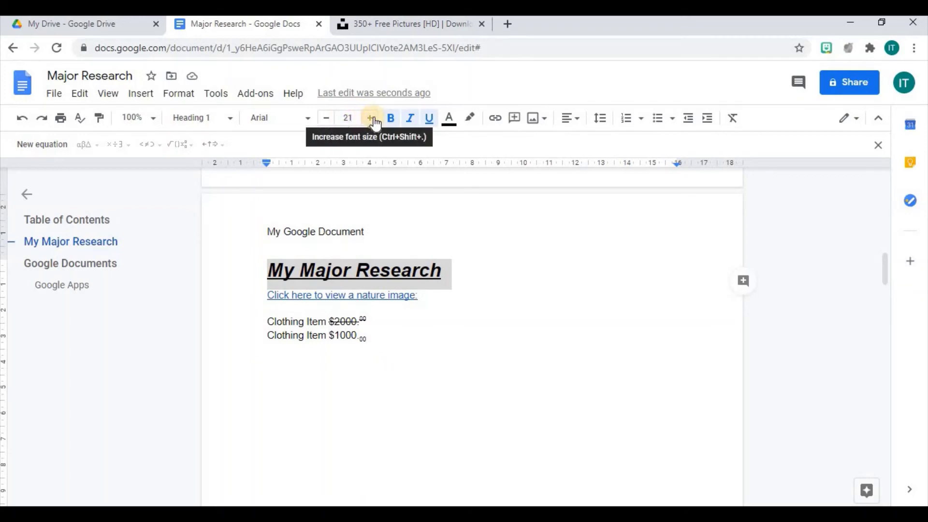
- Raise the selected heading's font size to 23 and bring it back down to 21, one point at a time
{"action": "left_click", "coordinate": [371, 119]}
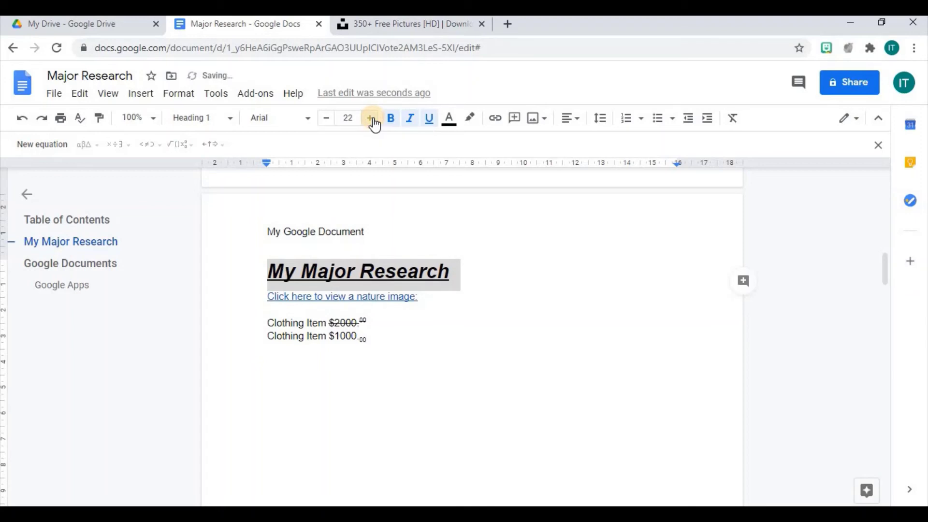
{"action": "left_click", "coordinate": [372, 119]}
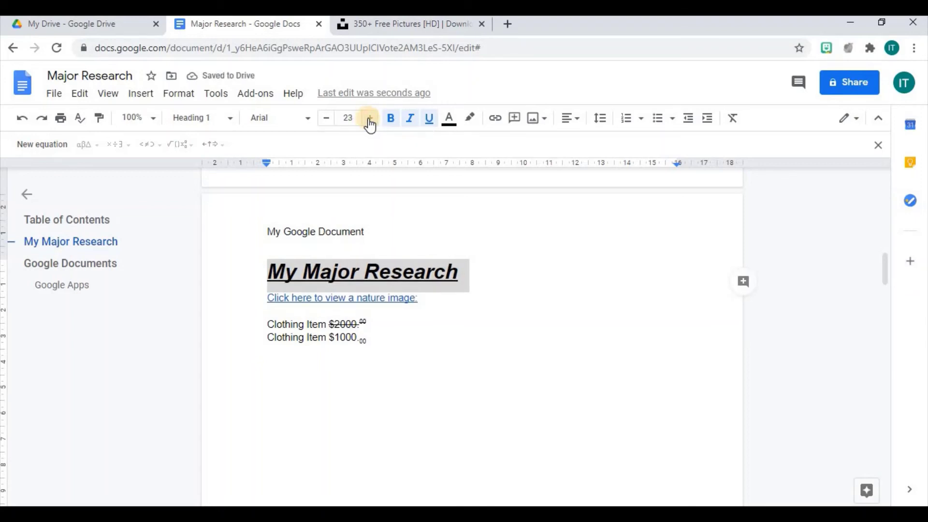
{"action": "left_click", "coordinate": [325, 118]}
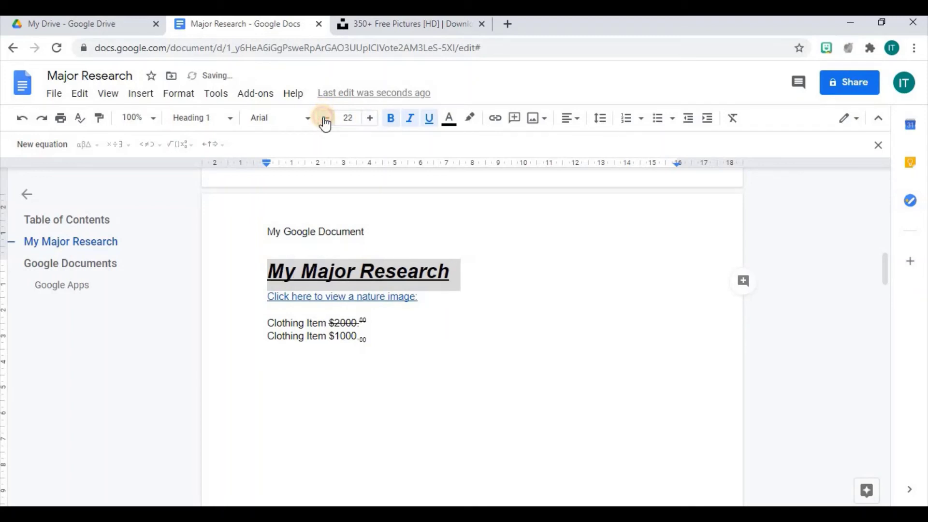
{"action": "left_click", "coordinate": [325, 118]}
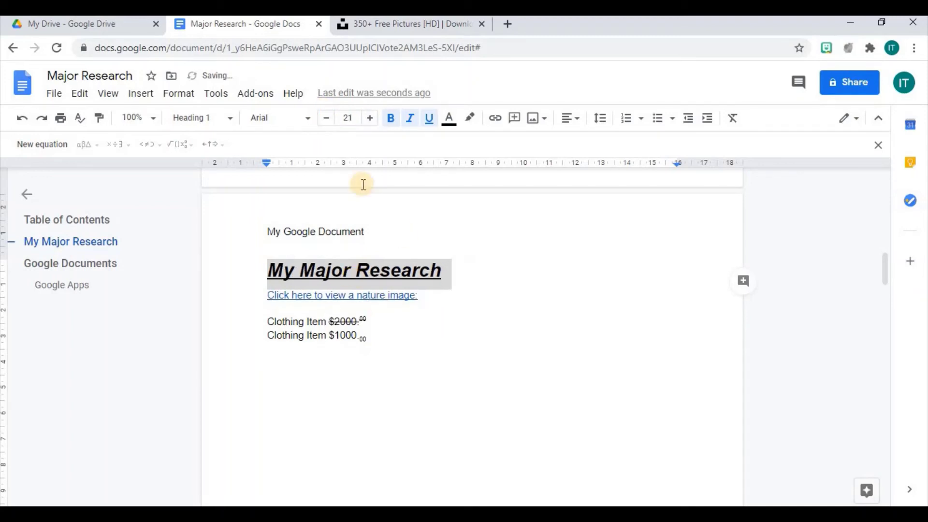
- Set the font size of the selected "My Major Research" heading to 25
{"action": "left_click", "coordinate": [348, 119]}
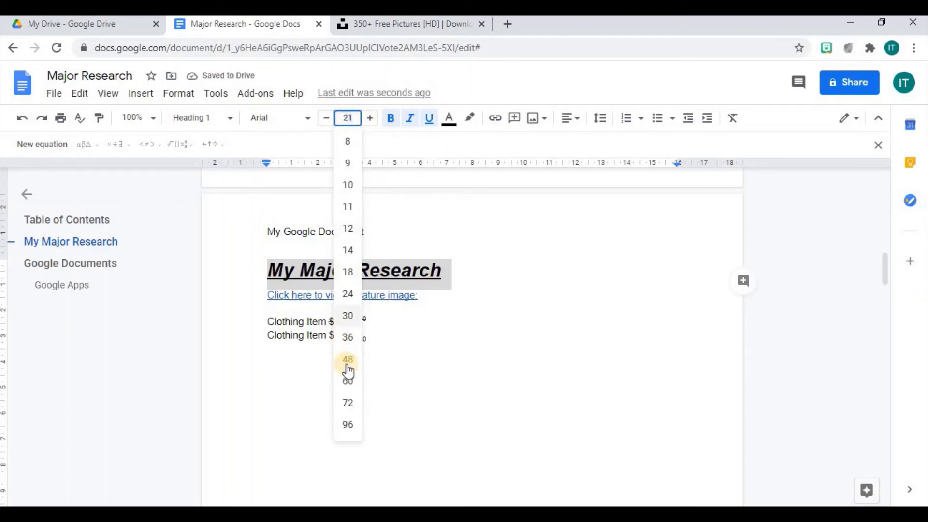
{"action": "left_click", "coordinate": [344, 119]}
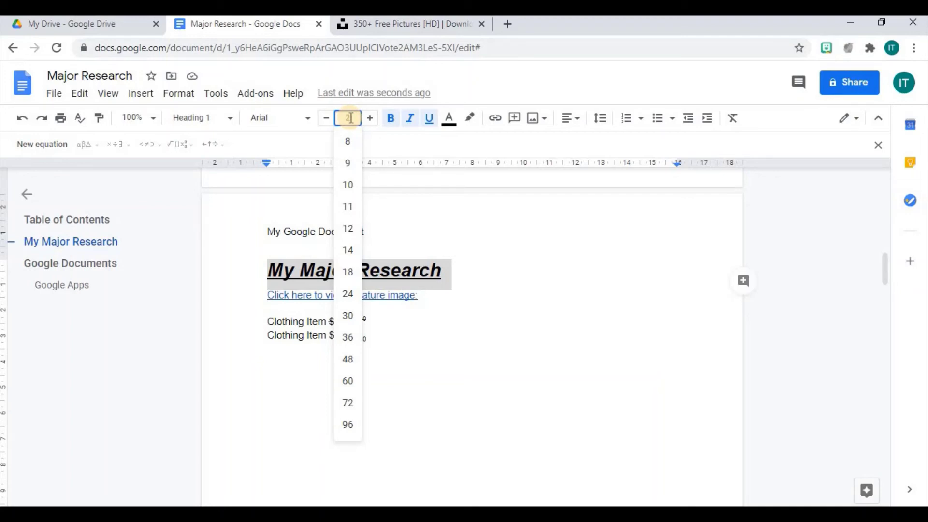
{"action": "key", "text": "Return"}
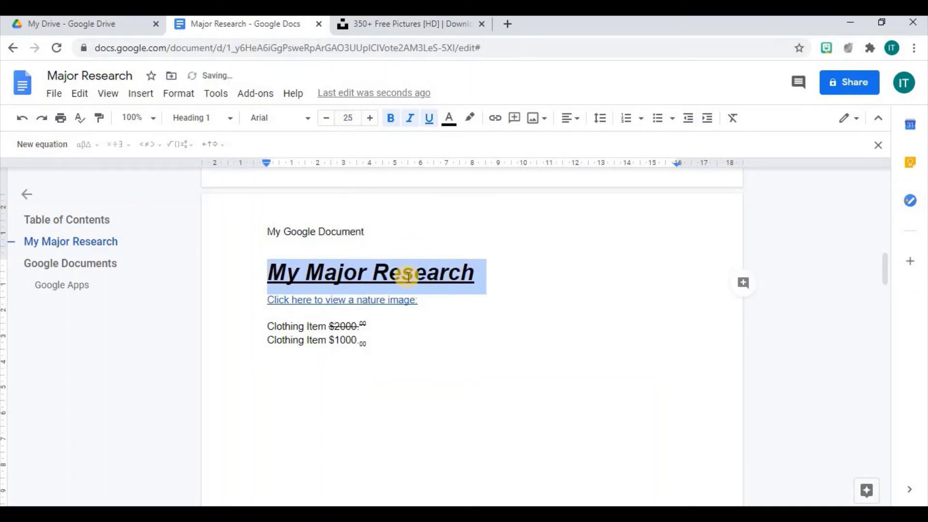
- Change the capitalisation of the "My Major Research" heading to upper case
{"action": "left_click", "coordinate": [179, 94]}
{"action": "mouse_move", "coordinate": [228, 121]}
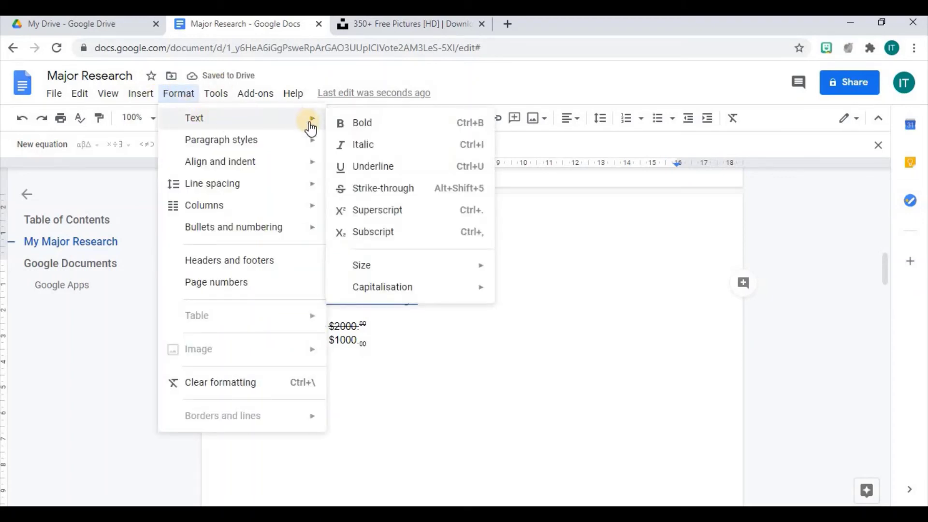
{"action": "mouse_move", "coordinate": [399, 291]}
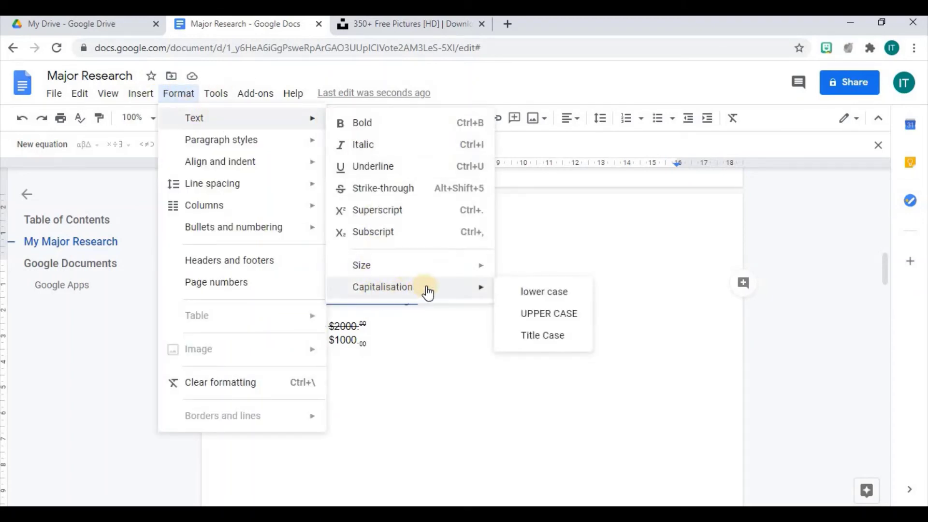
{"action": "left_click", "coordinate": [541, 318]}
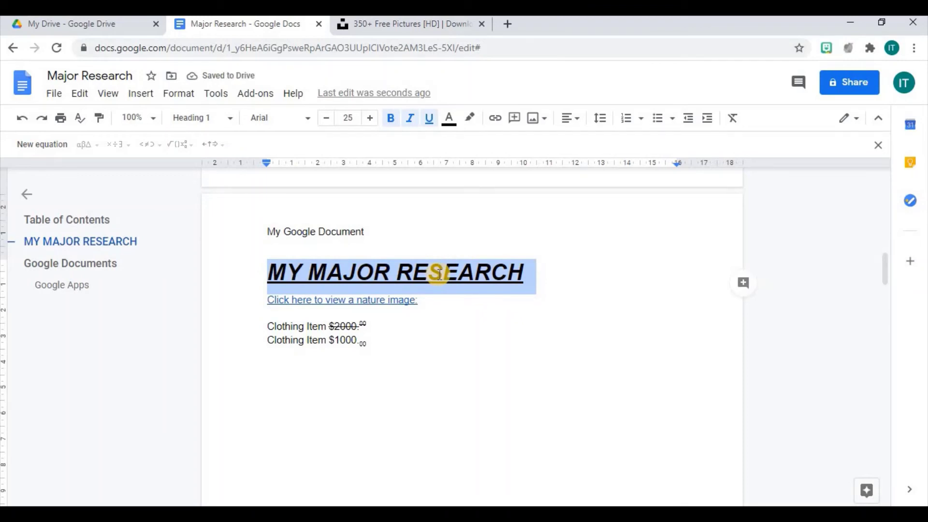
- Set up a top border with a width of 1.5pt for the MY MAJOR RESEARCH heading paragraph
{"action": "left_click", "coordinate": [175, 94]}
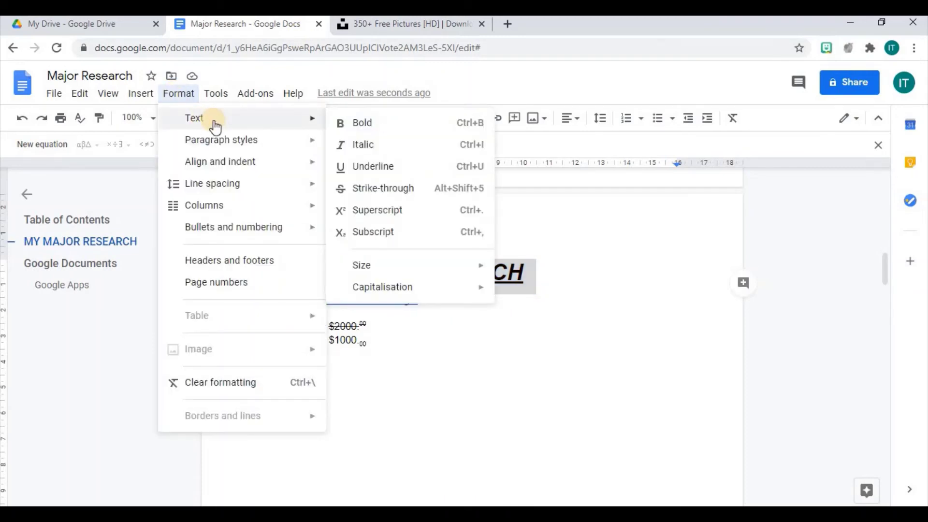
{"action": "mouse_move", "coordinate": [214, 144]}
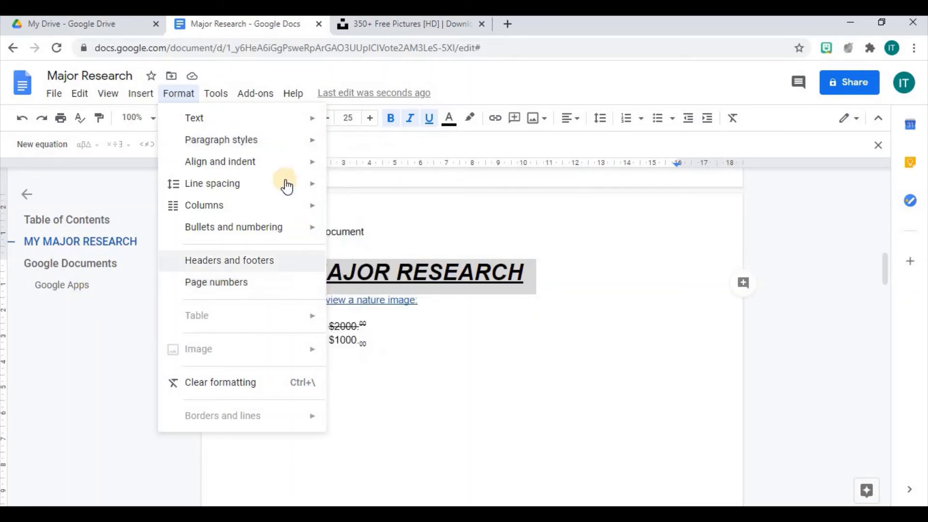
{"action": "mouse_move", "coordinate": [425, 392]}
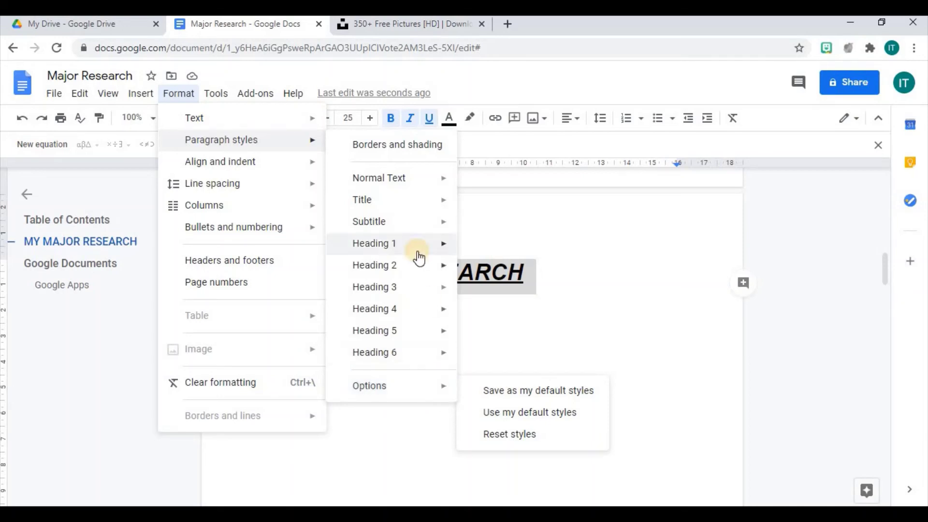
{"action": "left_click", "coordinate": [407, 150]}
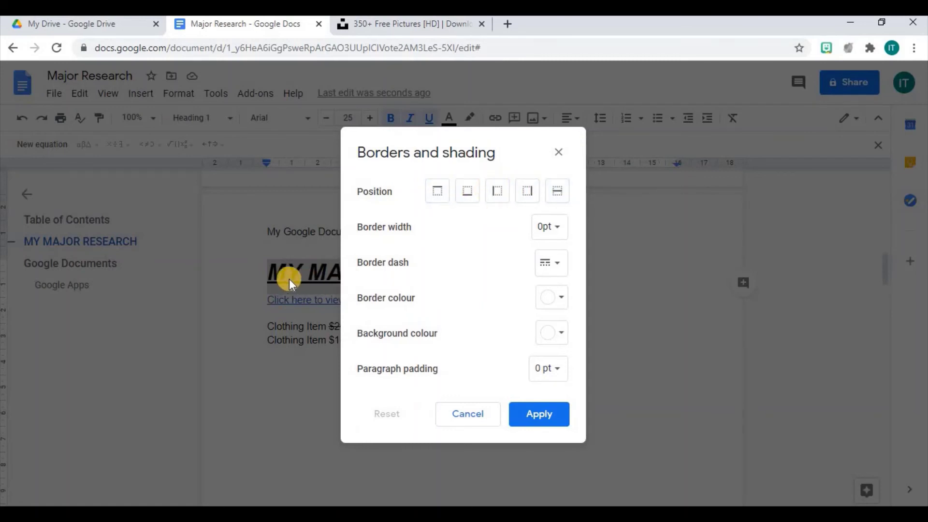
{"action": "left_click", "coordinate": [441, 192]}
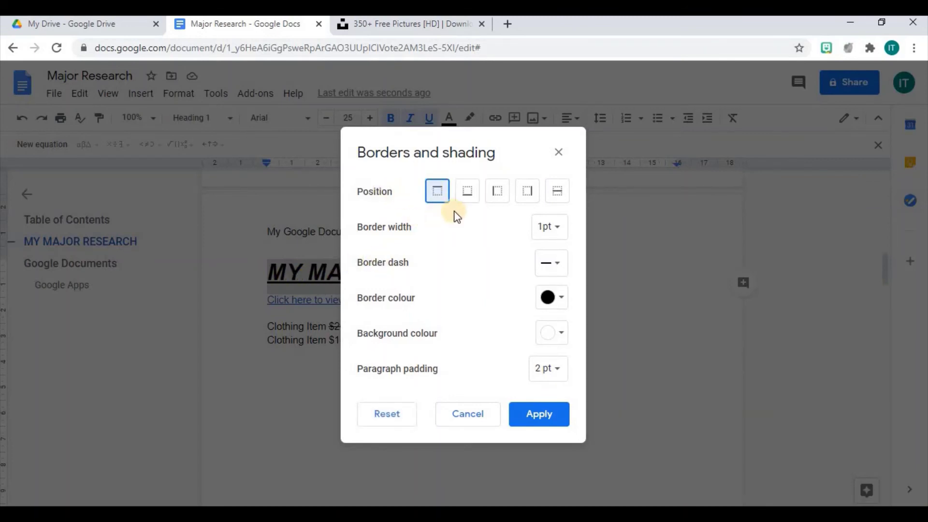
{"action": "left_click", "coordinate": [555, 228]}
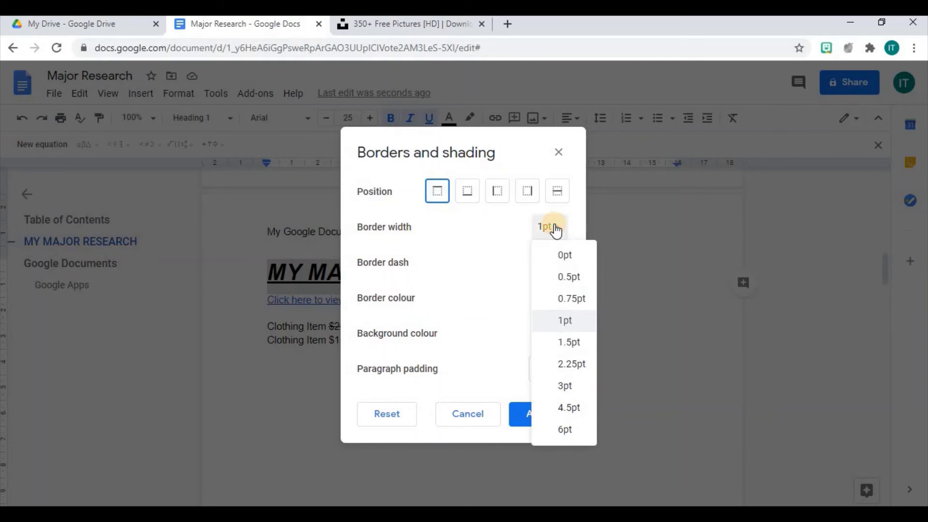
{"action": "left_click", "coordinate": [568, 344]}
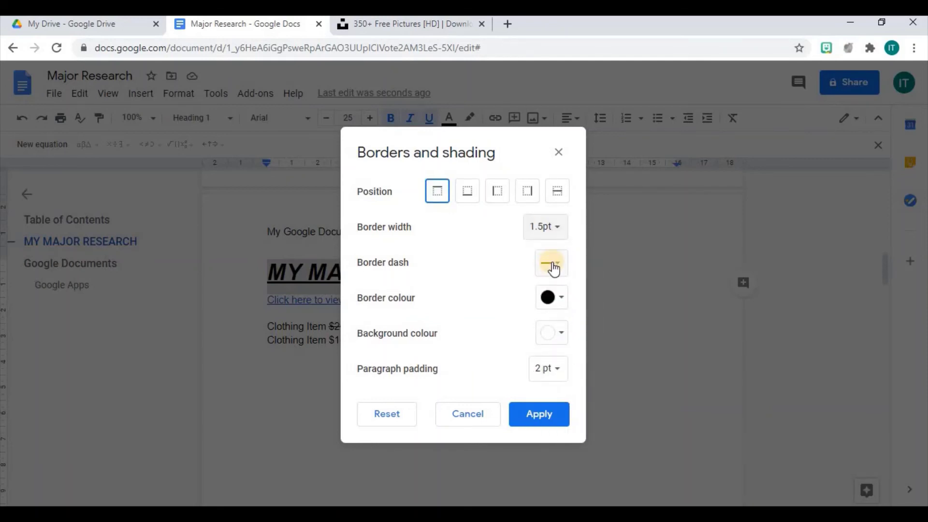
- Make the heading's top border dotted and colour it red
{"action": "left_click", "coordinate": [552, 265]}
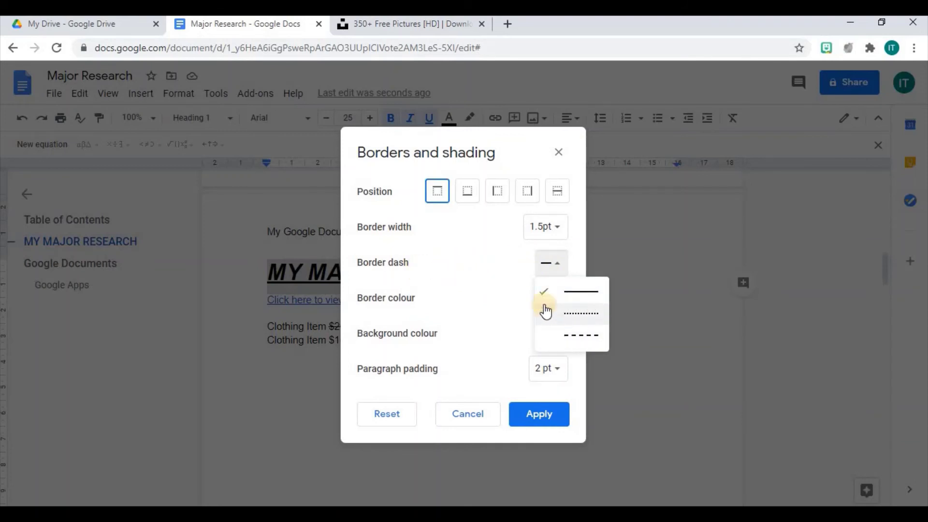
{"action": "left_click", "coordinate": [575, 315]}
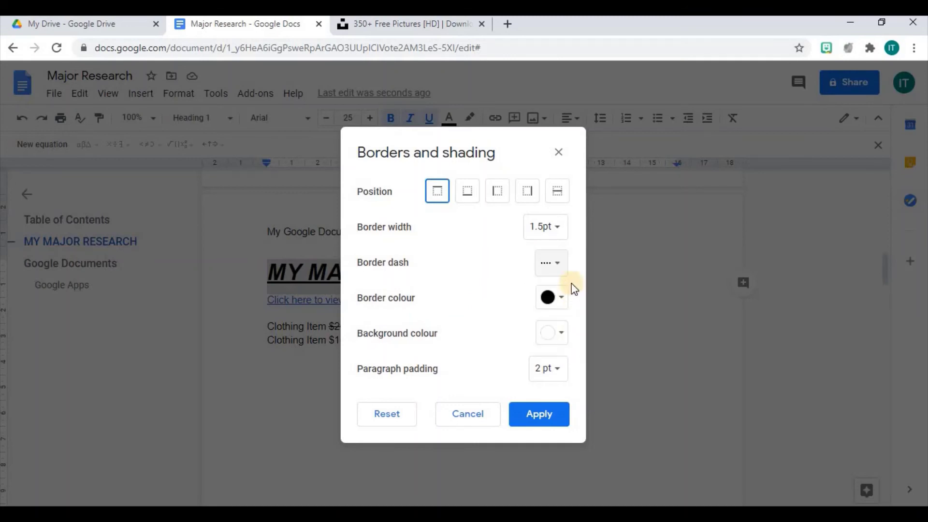
{"action": "left_click", "coordinate": [562, 300]}
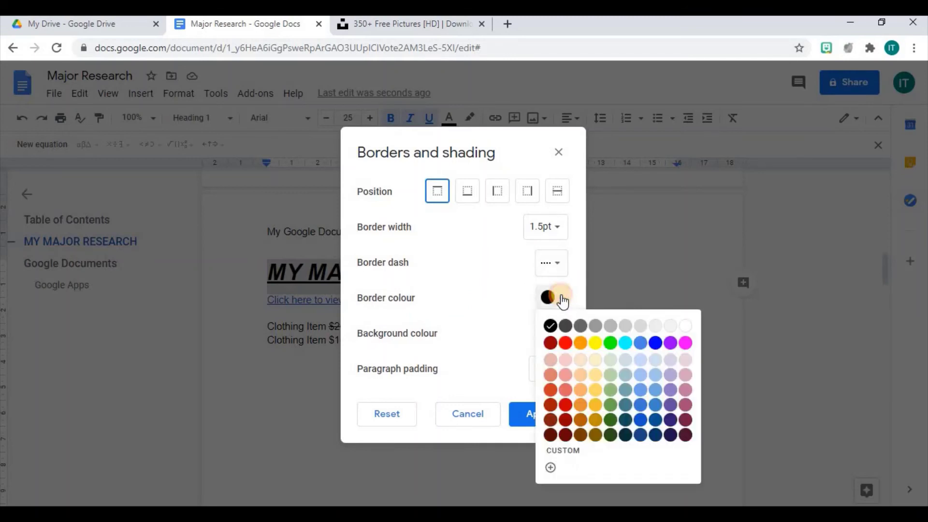
{"action": "left_click", "coordinate": [566, 344]}
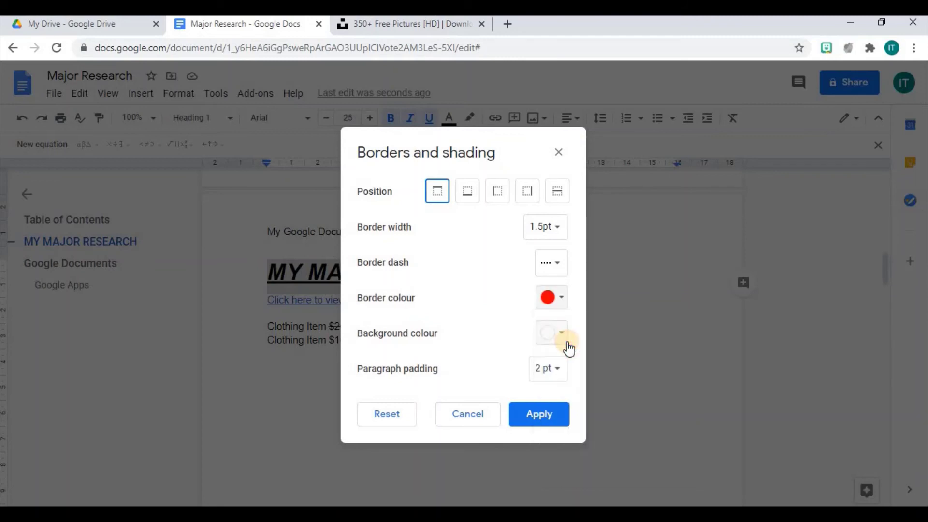
- Give the heading paragraph a yellow background and 3 pt padding, and apply the borders and shading
{"action": "left_click", "coordinate": [560, 335]}
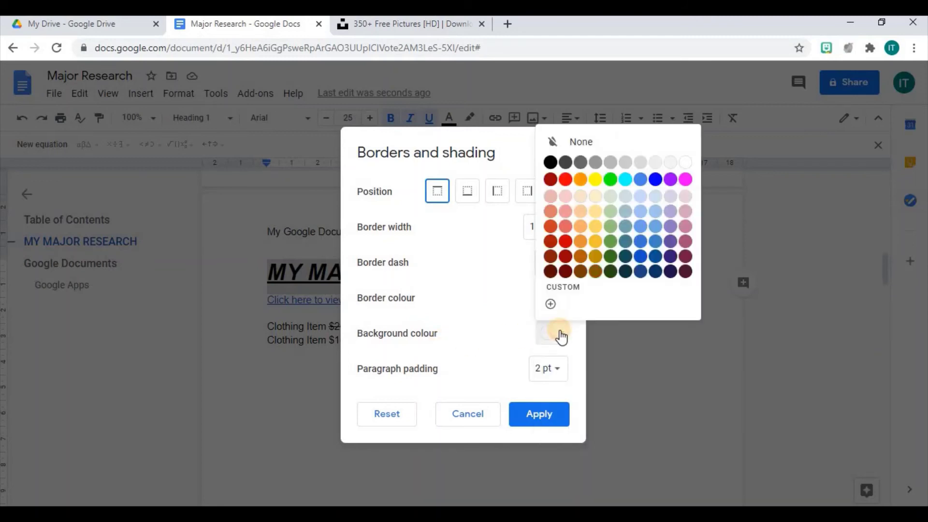
{"action": "left_click", "coordinate": [596, 179]}
{"action": "left_click", "coordinate": [555, 372]}
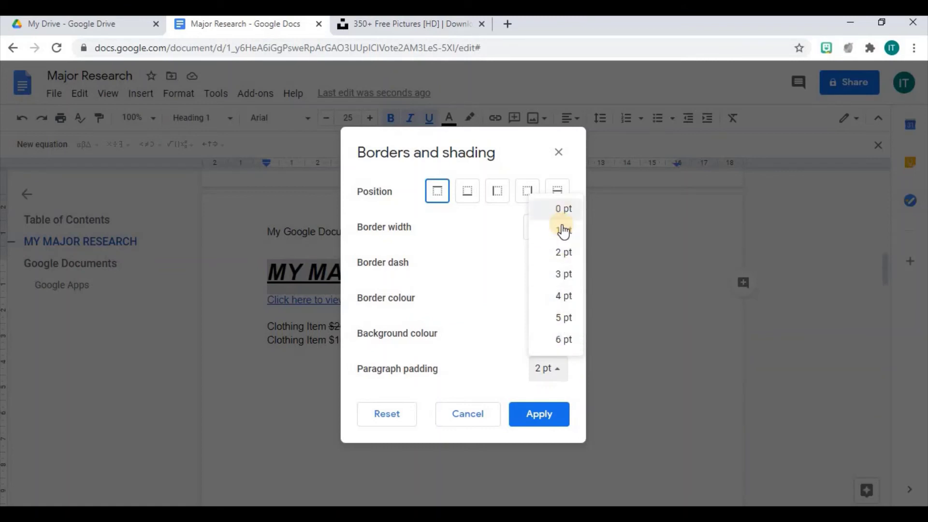
{"action": "left_click", "coordinate": [563, 252]}
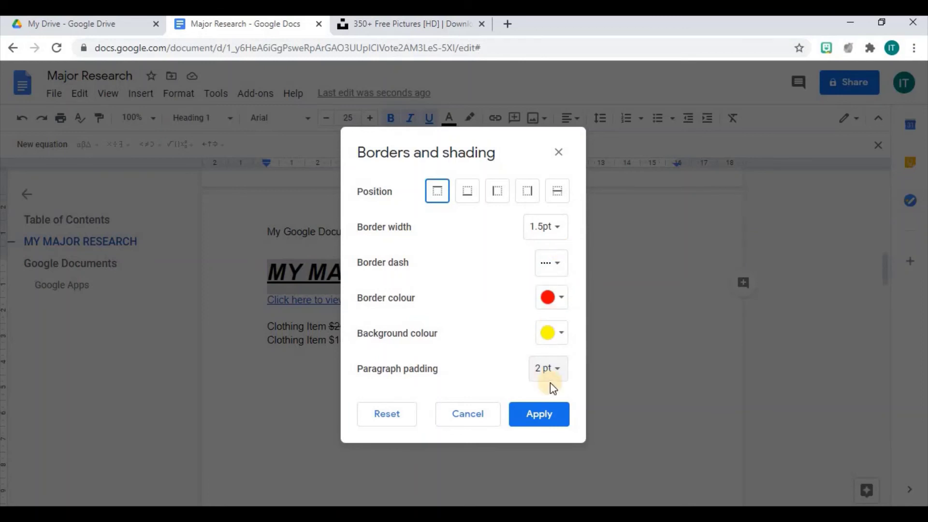
{"action": "left_click", "coordinate": [557, 371]}
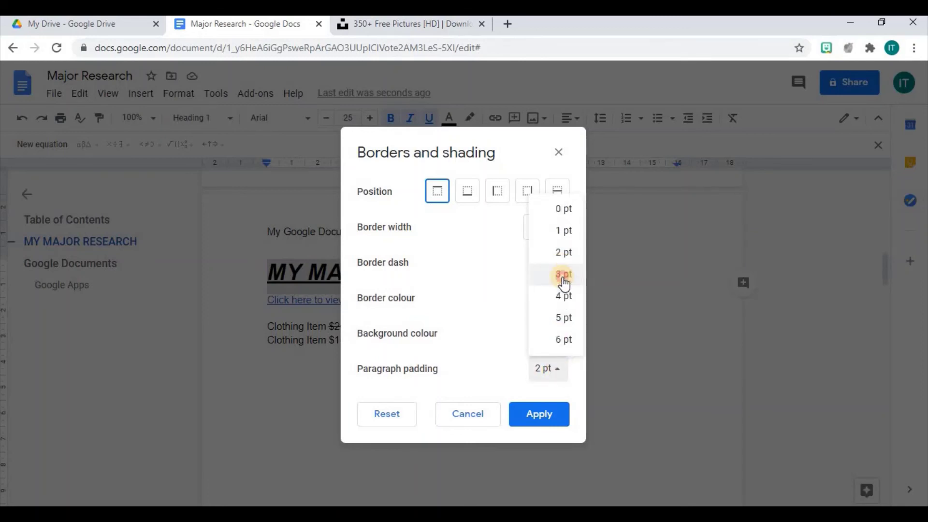
{"action": "left_click", "coordinate": [563, 278]}
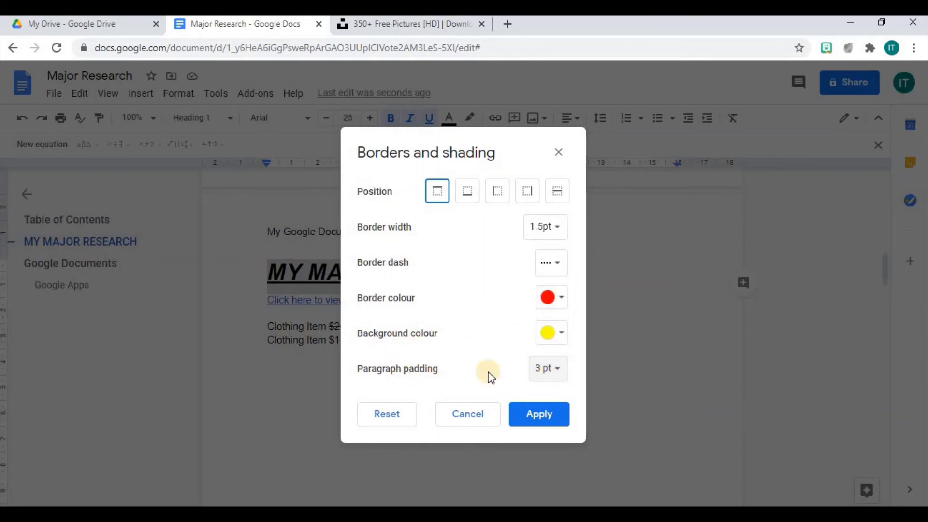
{"action": "left_click", "coordinate": [538, 421]}
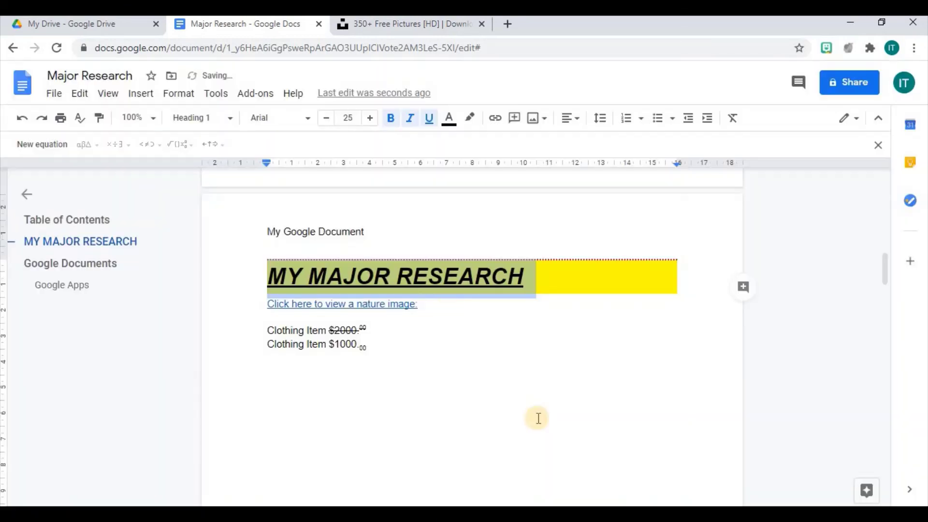
{"action": "left_click", "coordinate": [532, 307]}
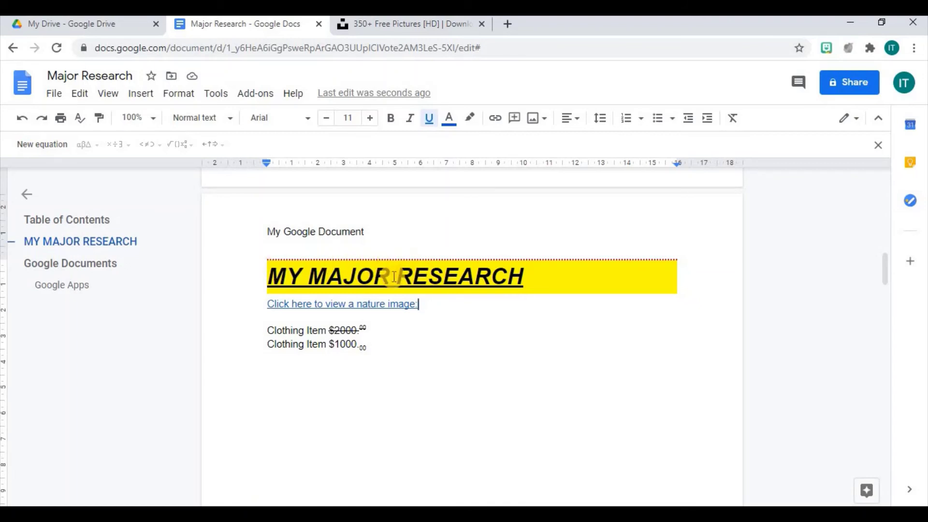
- Apply left alignment to the "Click here to view a nature image:" line
{"action": "left_click", "coordinate": [186, 94]}
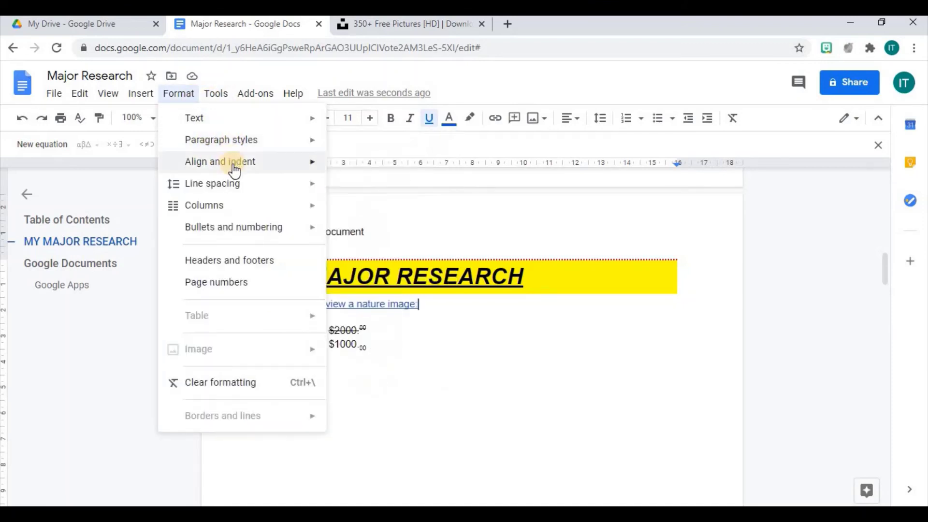
{"action": "mouse_move", "coordinate": [235, 170]}
{"action": "mouse_move", "coordinate": [271, 143]}
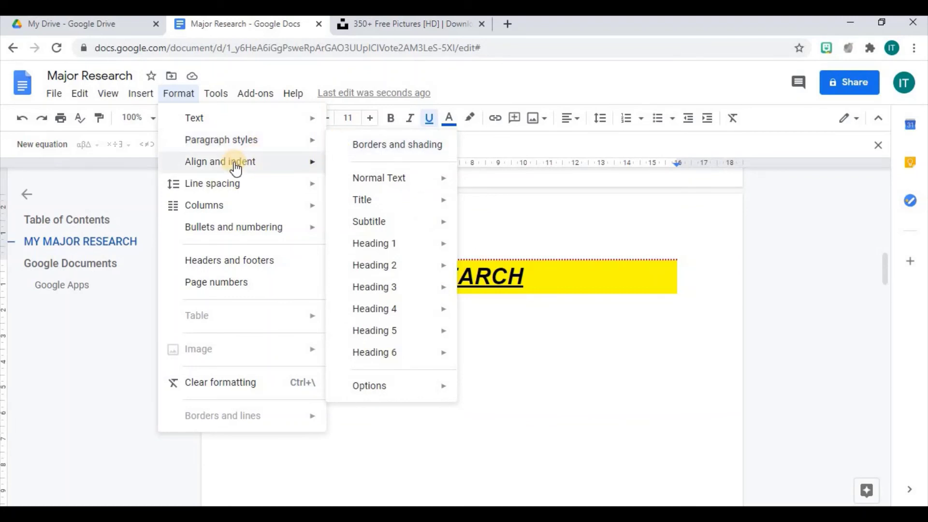
{"action": "mouse_move", "coordinate": [284, 162]}
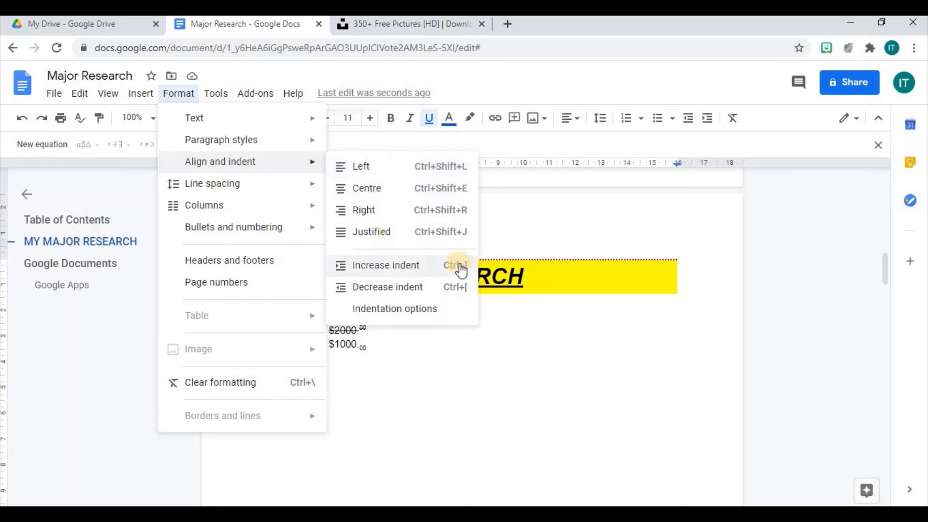
{"action": "left_click", "coordinate": [362, 169]}
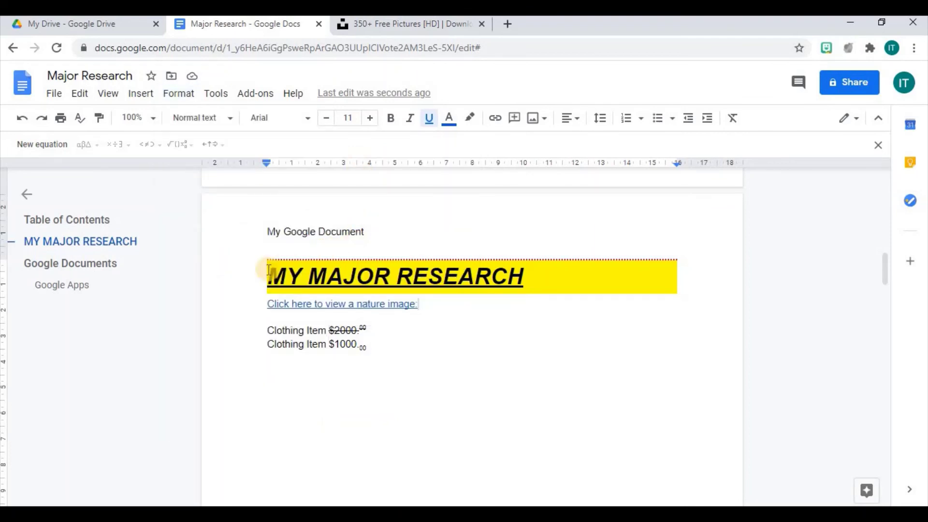
- Centre the MY MAJOR RESEARCH heading on the page
{"action": "left_click_drag", "start_coordinate": [269, 271], "coordinate": [537, 275]}
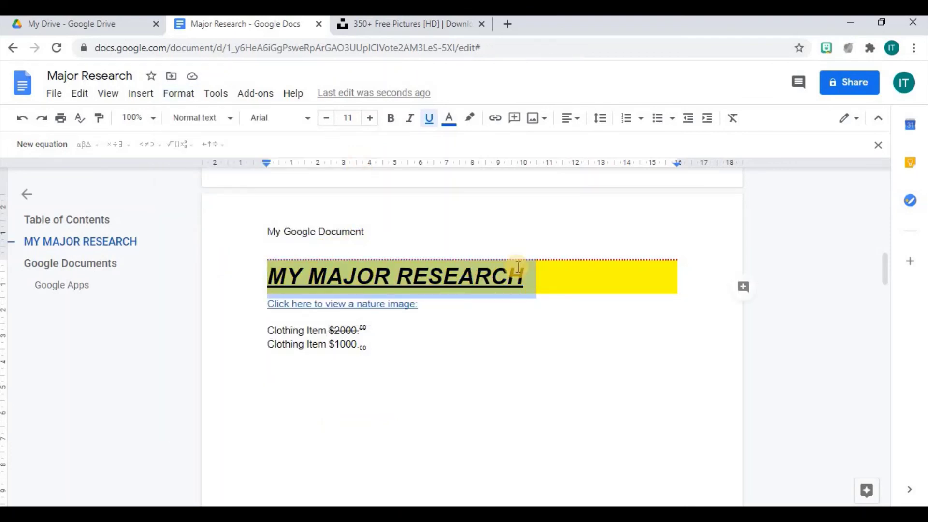
{"action": "left_click", "coordinate": [174, 98]}
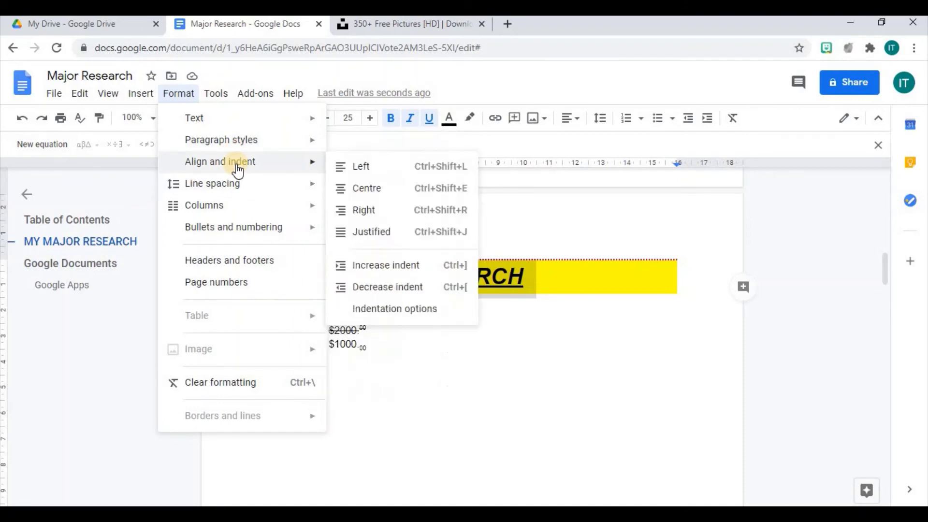
{"action": "left_click", "coordinate": [356, 188]}
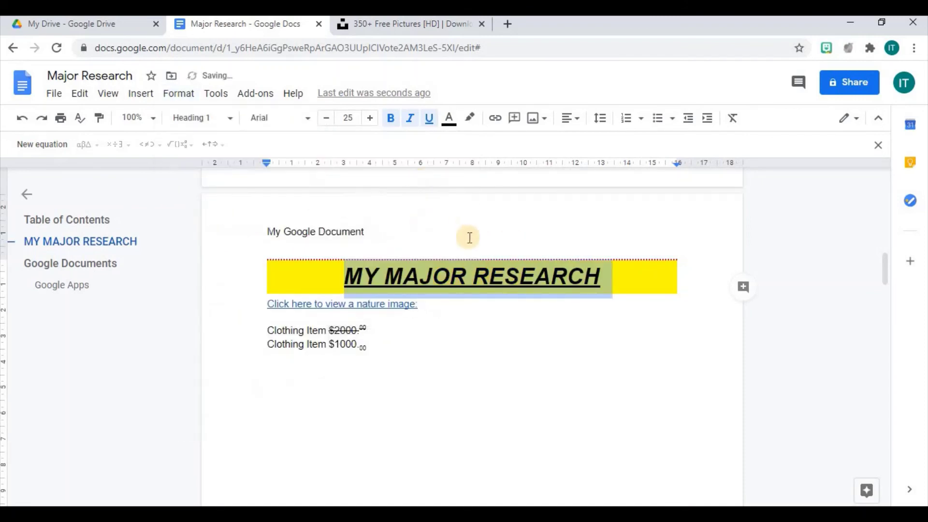
{"action": "left_click", "coordinate": [180, 94]}
{"action": "mouse_move", "coordinate": [231, 164]}
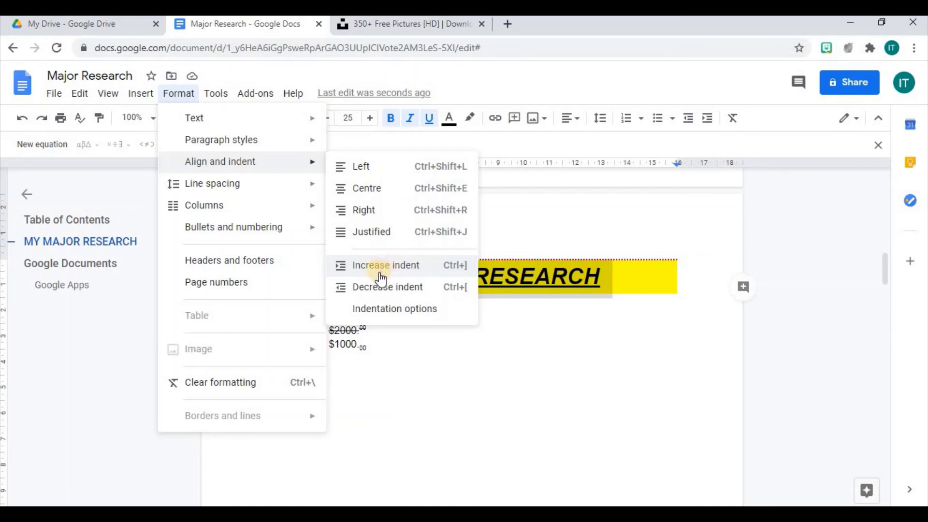
{"action": "left_click", "coordinate": [554, 361]}
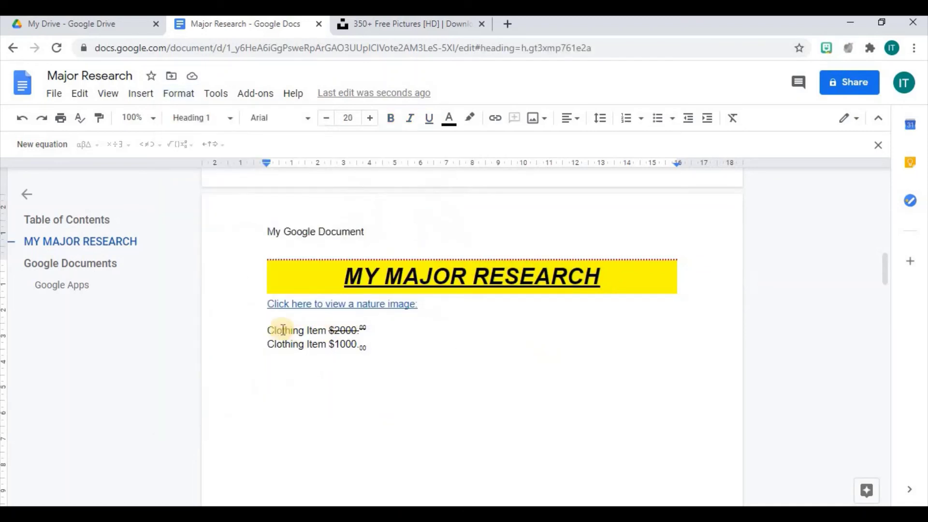
- Increase the indent of both Clothing Item lines by four levels
{"action": "triple_click", "coordinate": [383, 344]}
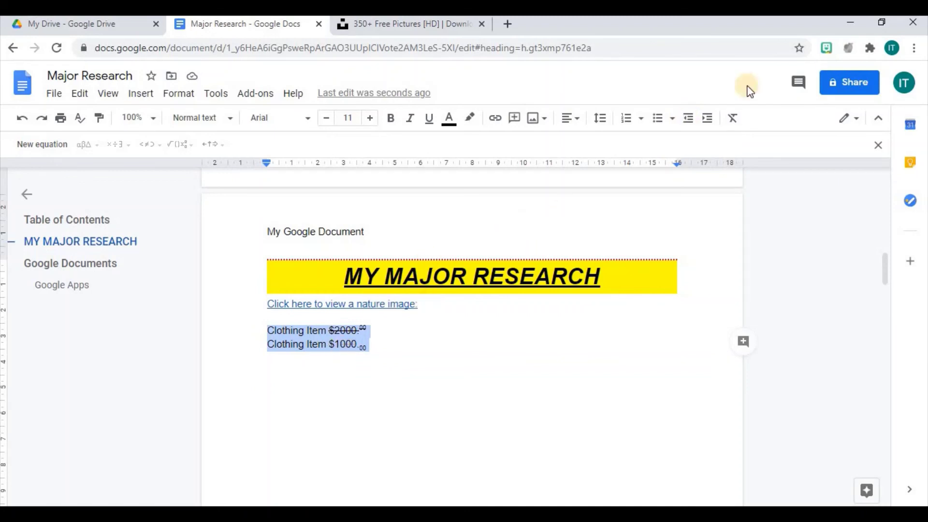
{"action": "left_click", "coordinate": [709, 122]}
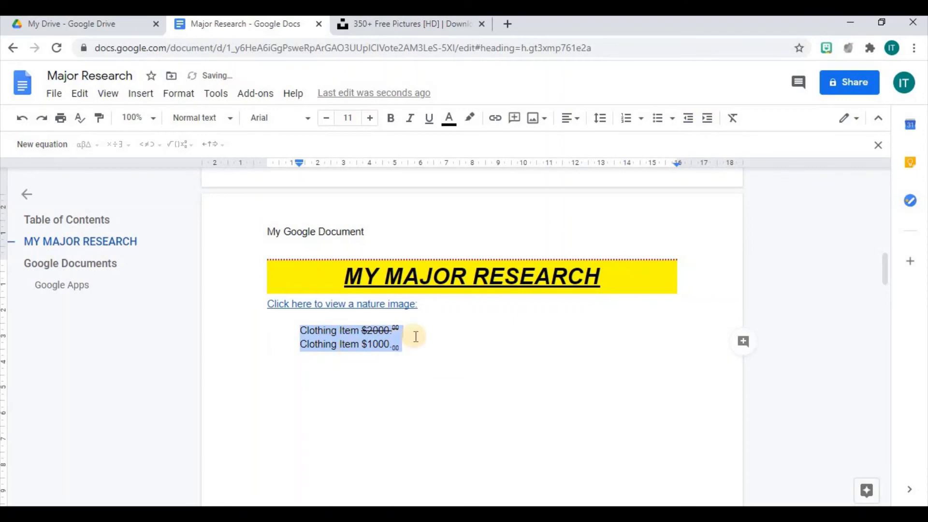
{"action": "left_click", "coordinate": [709, 120]}
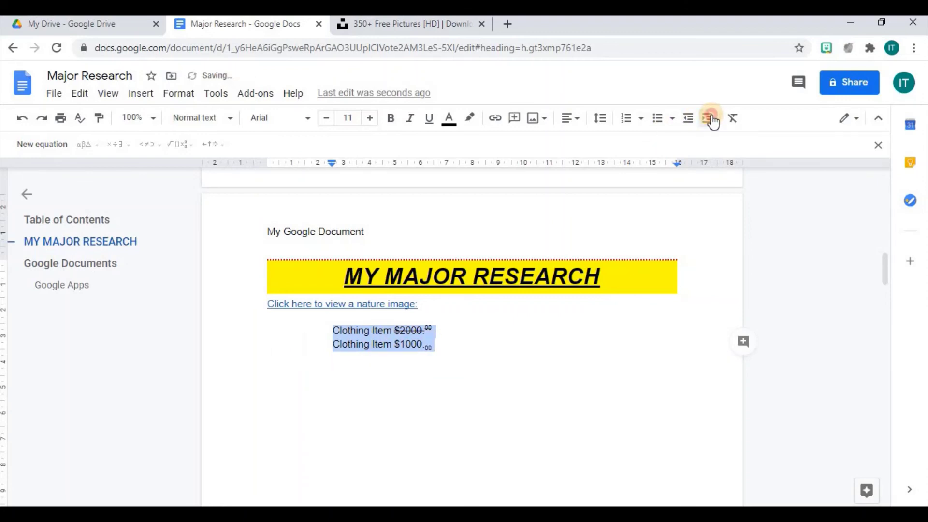
{"action": "left_click", "coordinate": [709, 120]}
{"action": "left_click", "coordinate": [711, 120]}
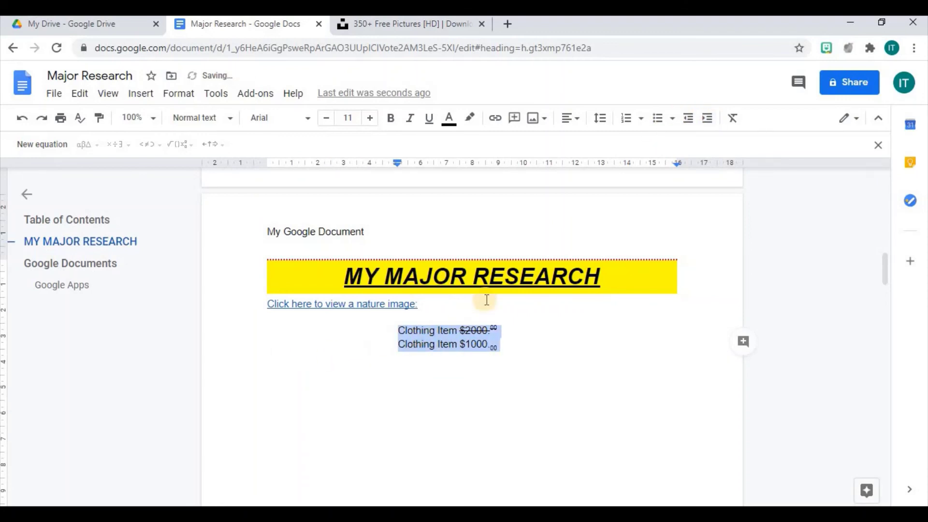
- Review the indentation options for the two Clothing Item lines and close them without making changes
{"action": "left_click", "coordinate": [178, 94]}
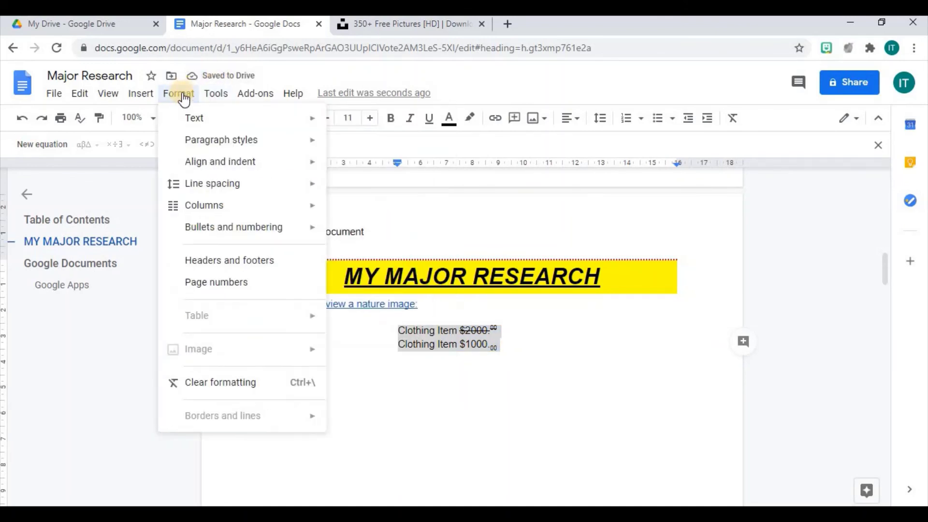
{"action": "mouse_move", "coordinate": [219, 166]}
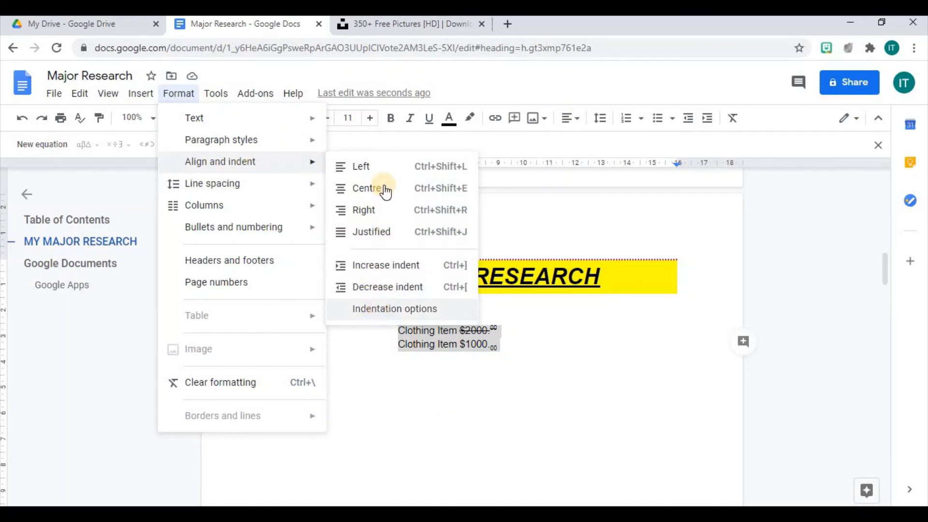
{"action": "left_click", "coordinate": [407, 307]}
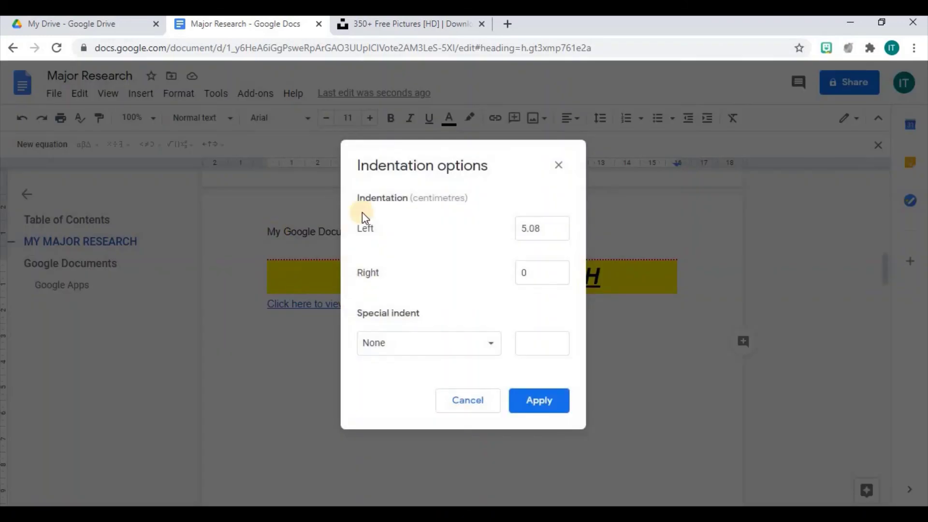
{"action": "left_click", "coordinate": [559, 167]}
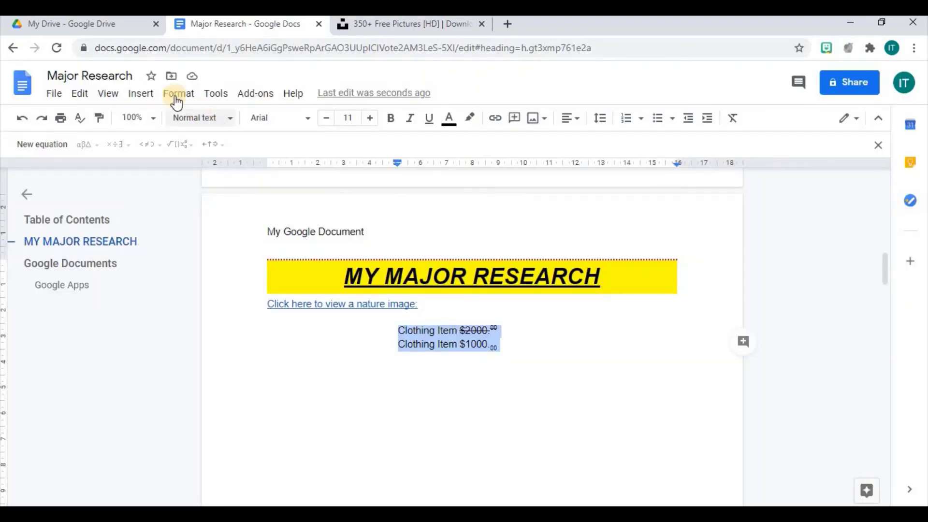
{"action": "left_click", "coordinate": [176, 101]}
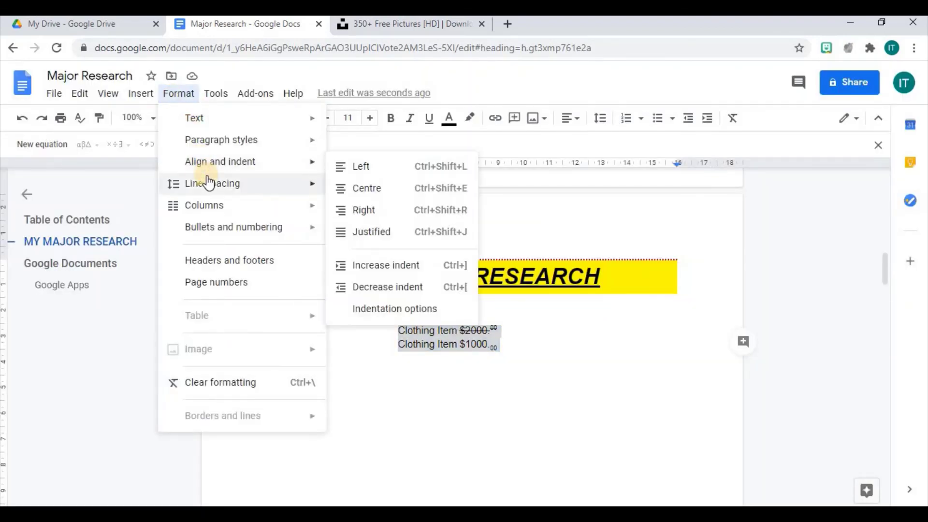
{"action": "mouse_move", "coordinate": [221, 189]}
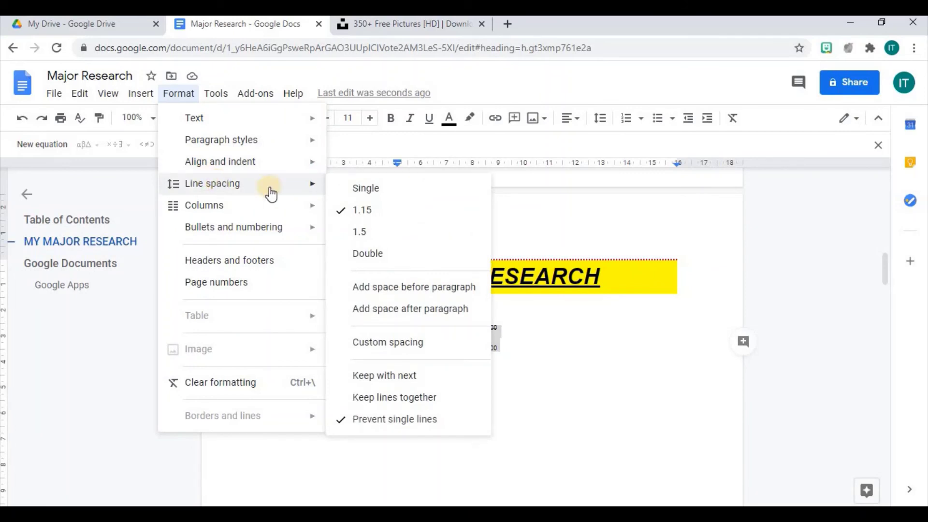
{"action": "left_click", "coordinate": [613, 348]}
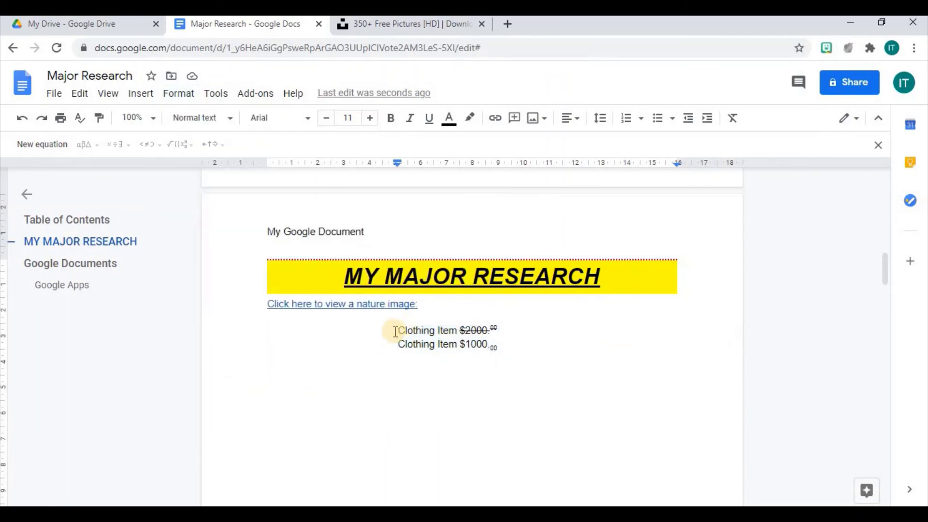
- Set the line spacing of the two Clothing Item lines to Double
{"action": "left_click_drag", "start_coordinate": [394, 330], "coordinate": [506, 345]}
{"action": "left_click", "coordinate": [434, 342]}
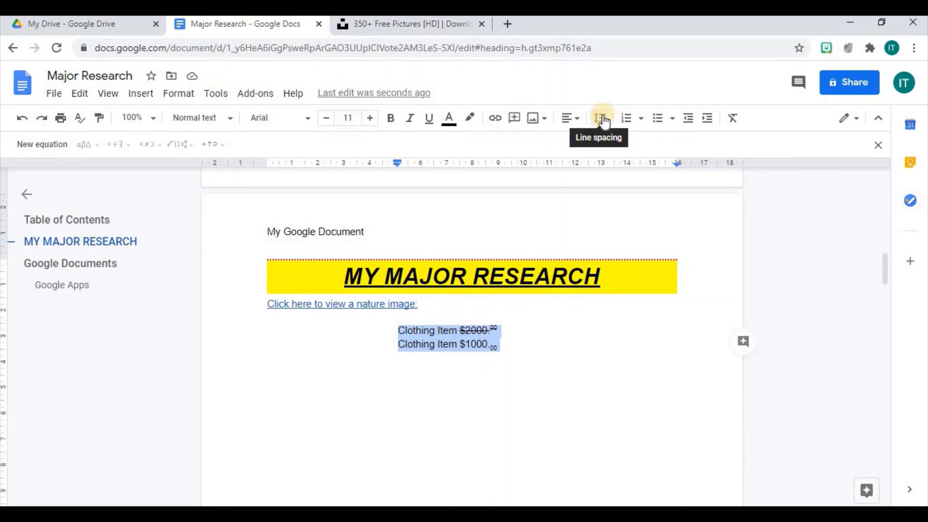
{"action": "left_click", "coordinate": [188, 99]}
{"action": "mouse_move", "coordinate": [207, 184]}
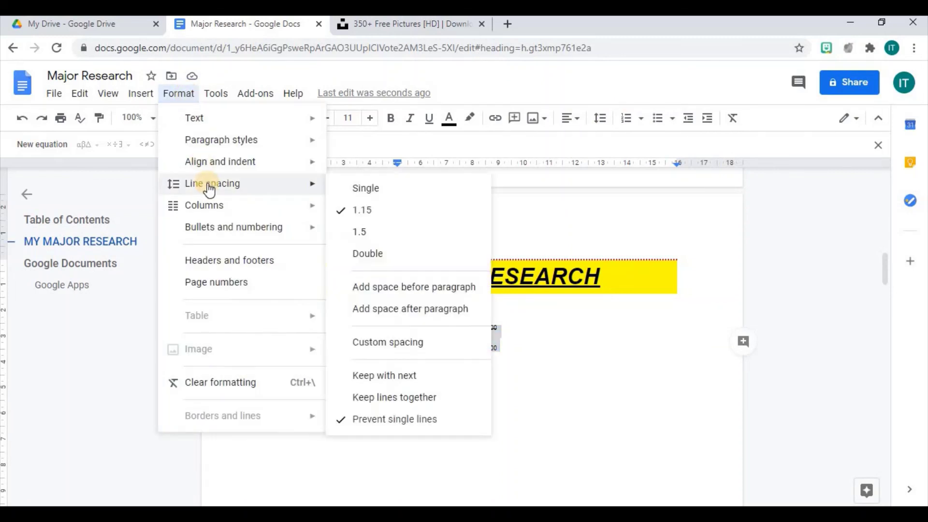
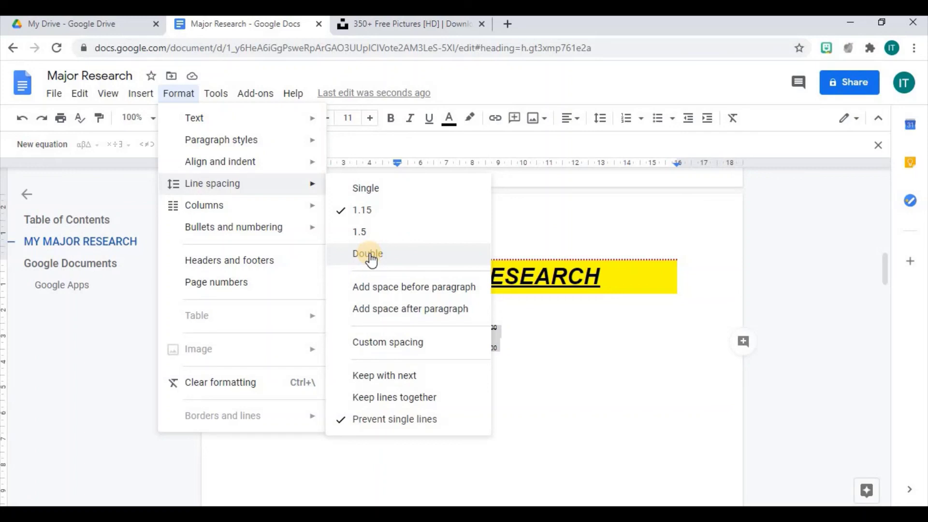
{"action": "left_click", "coordinate": [370, 254]}
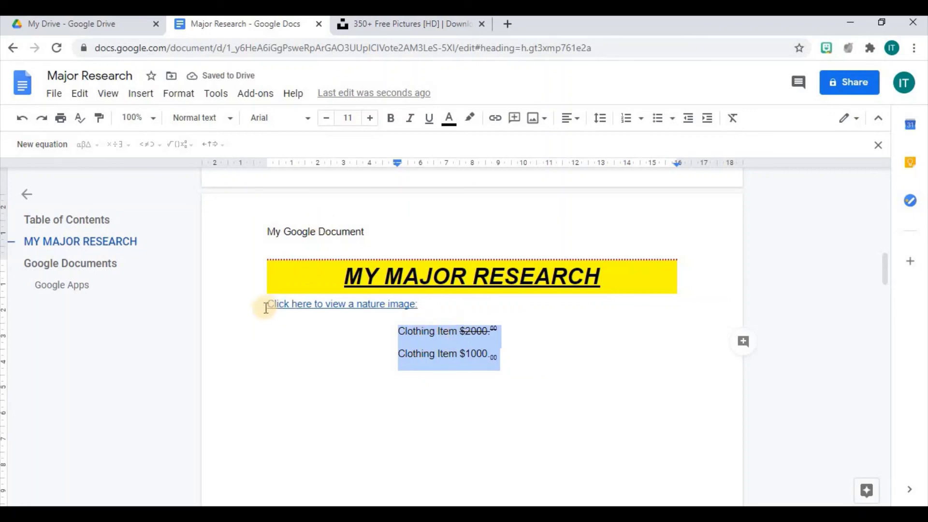
- Add space both before and after the "Click here to view a nature image:" paragraph
{"action": "left_click_drag", "start_coordinate": [260, 304], "coordinate": [430, 303]}
{"action": "left_click", "coordinate": [185, 94]}
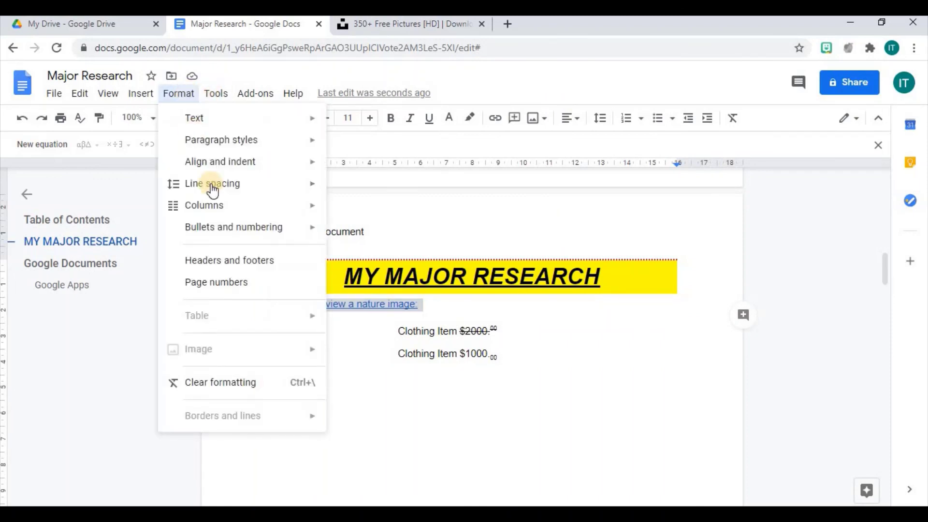
{"action": "mouse_move", "coordinate": [260, 189]}
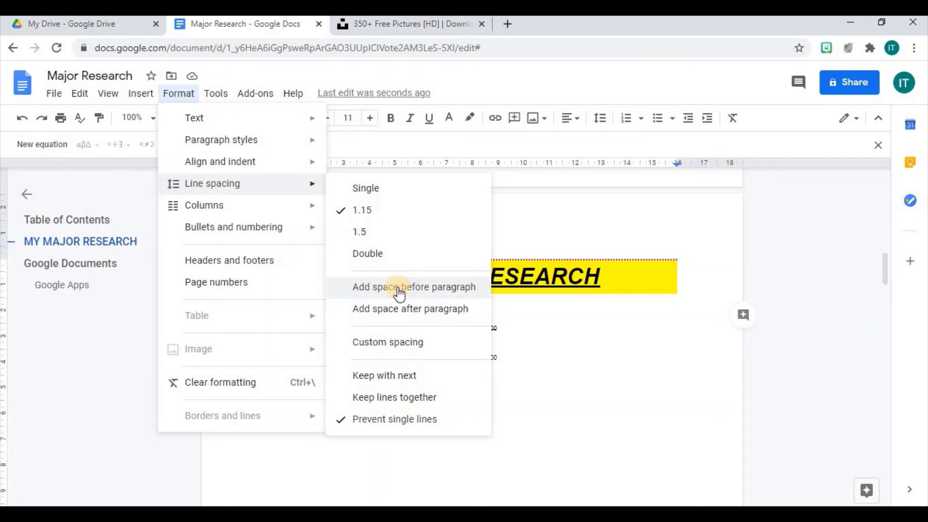
{"action": "left_click", "coordinate": [400, 293]}
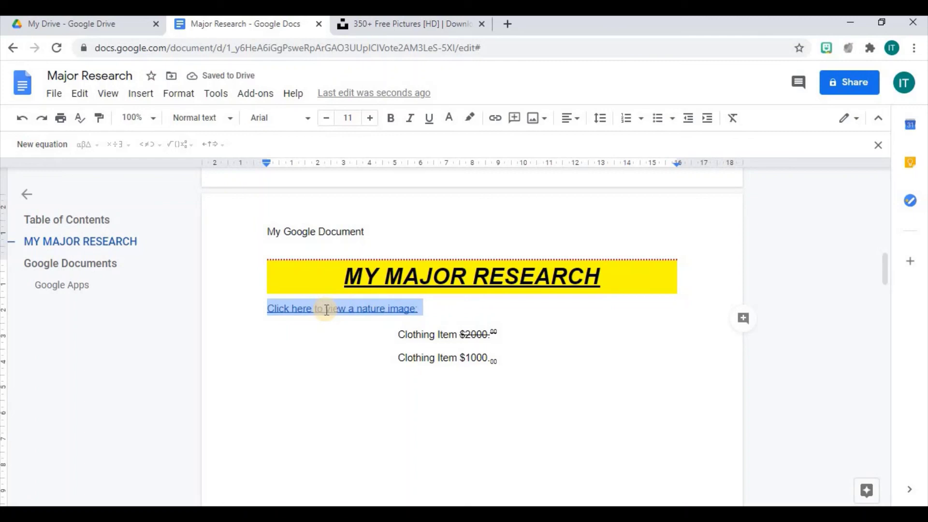
{"action": "left_click", "coordinate": [178, 93]}
{"action": "mouse_move", "coordinate": [277, 186]}
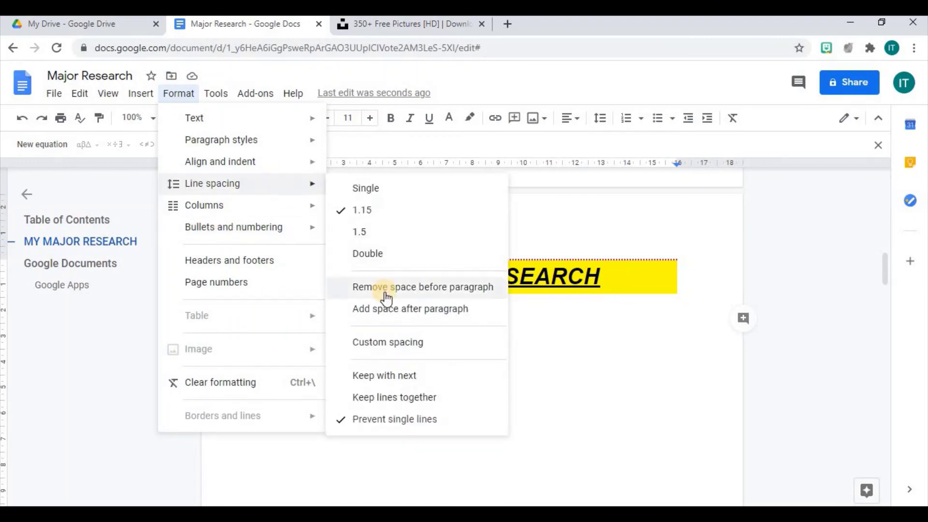
{"action": "left_click", "coordinate": [418, 314]}
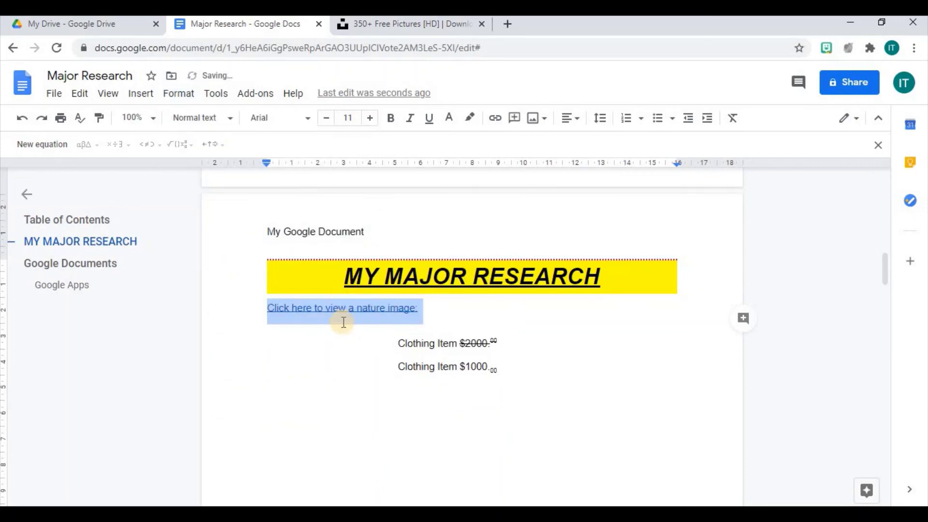
{"action": "left_click", "coordinate": [179, 94]}
{"action": "mouse_move", "coordinate": [197, 207]}
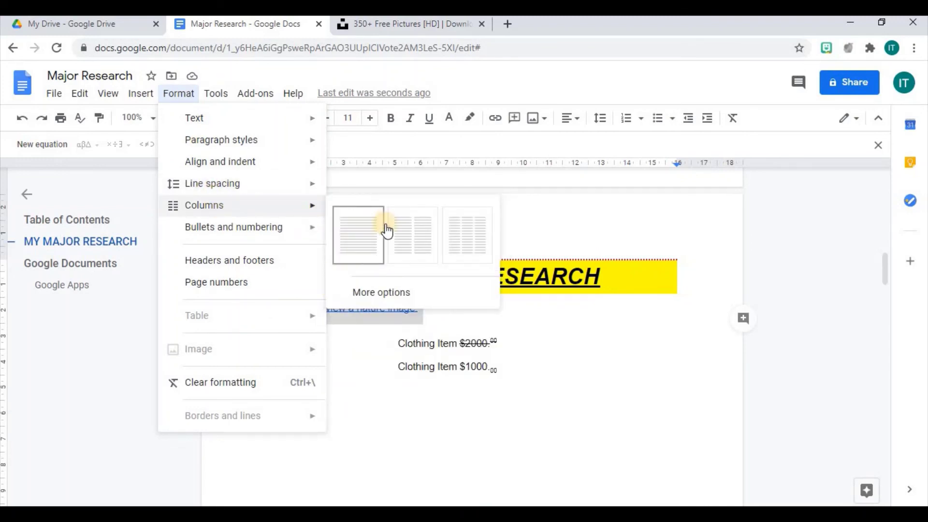
{"action": "left_click", "coordinate": [616, 332]}
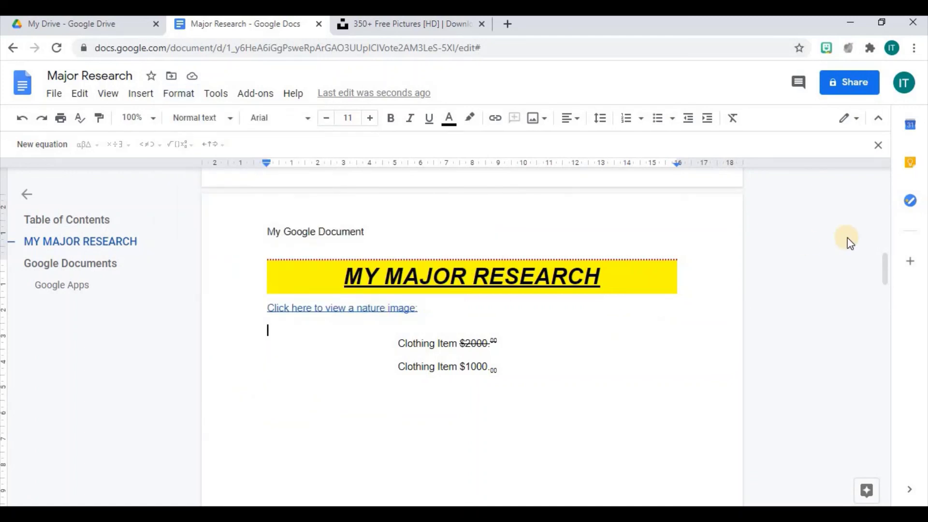
- Decrease the indent of both Clothing Item lines until they are back at the page's left margin
{"action": "mouse_move", "coordinate": [888, 264]}
{"action": "left_mouse_down"}
{"action": "mouse_move", "coordinate": [874, 328]}
{"action": "mouse_move", "coordinate": [874, 451]}
{"action": "mouse_move", "coordinate": [880, 243]}
{"action": "mouse_move", "coordinate": [884, 272]}
{"action": "left_mouse_up"}
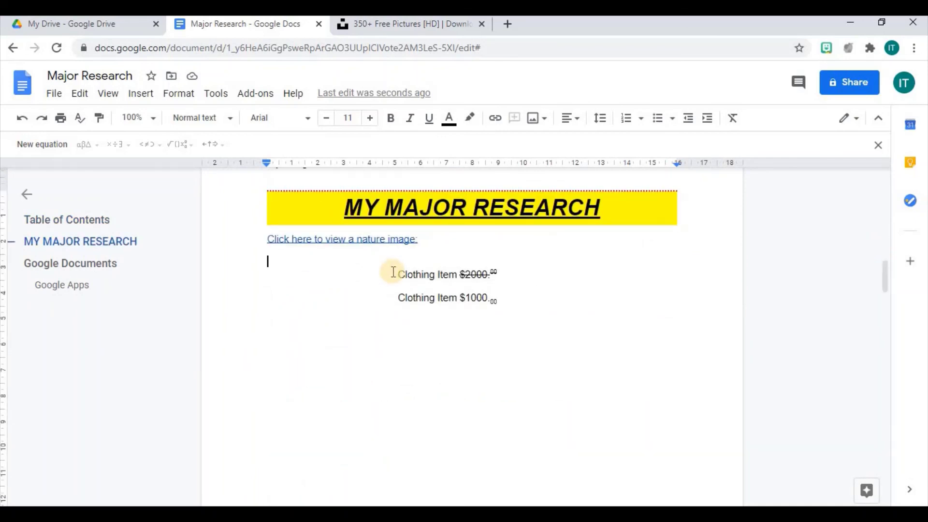
{"action": "left_click_drag", "start_coordinate": [393, 271], "coordinate": [509, 296]}
{"action": "left_click", "coordinate": [686, 118]}
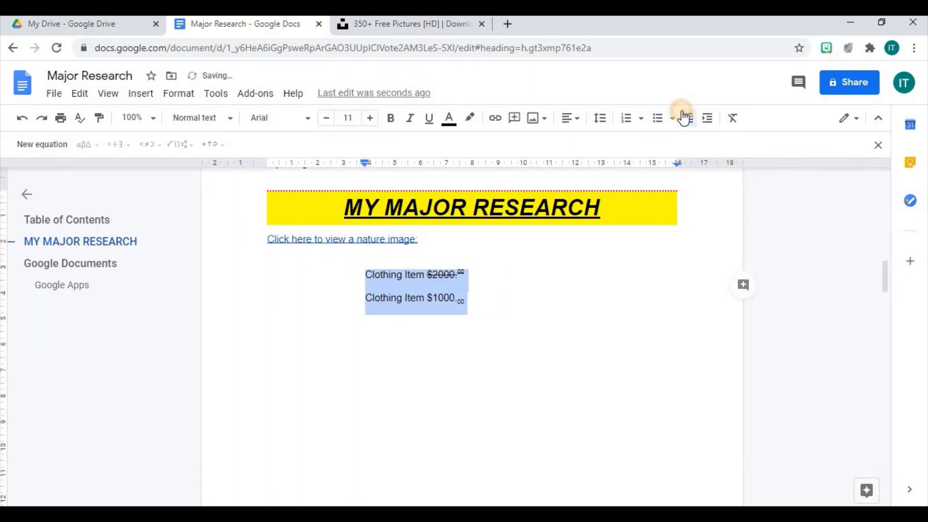
{"action": "left_click", "coordinate": [686, 118]}
{"action": "left_click", "coordinate": [685, 118]}
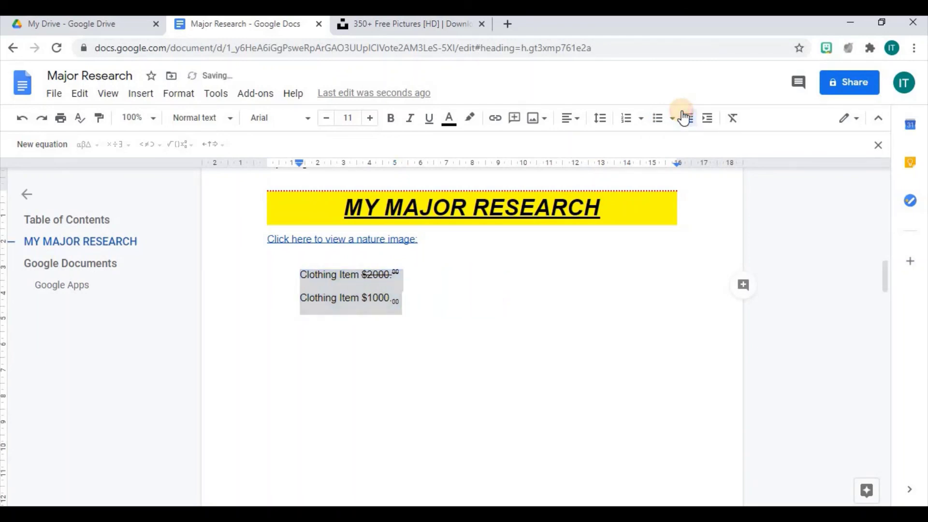
- Lay out the two Clothing Item lines in two columns
{"action": "left_click", "coordinate": [188, 97]}
{"action": "mouse_move", "coordinate": [265, 209]}
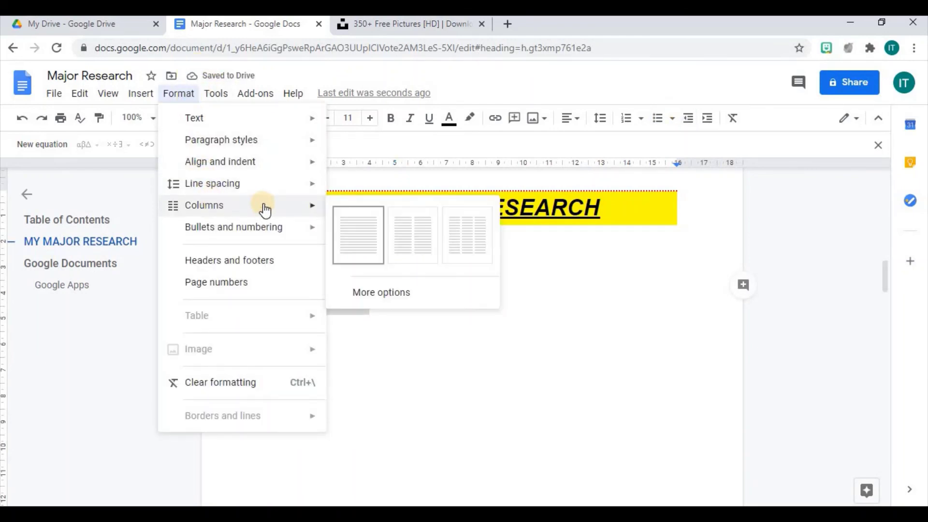
{"action": "left_click", "coordinate": [419, 237]}
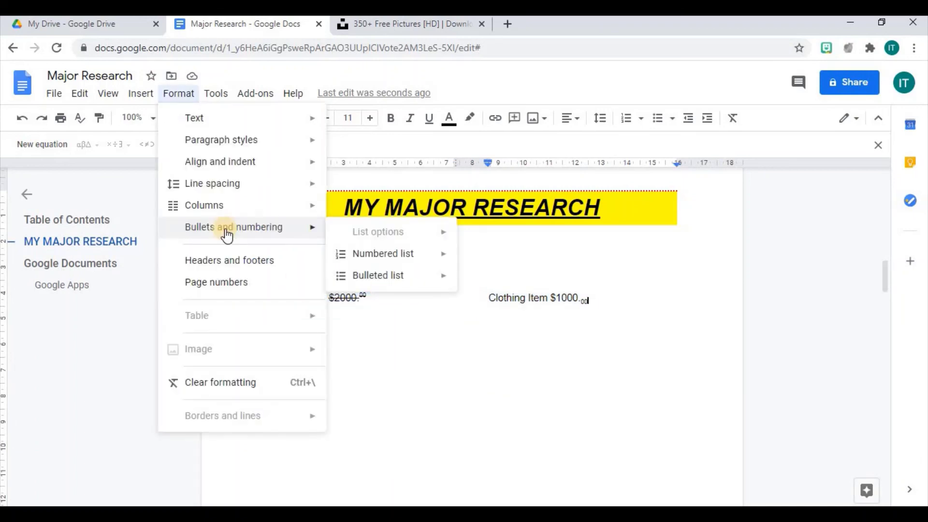
- Turn the "Click here to view a nature image:" line into a bulleted list item with the solid round bullet style
{"action": "mouse_move", "coordinate": [372, 259]}
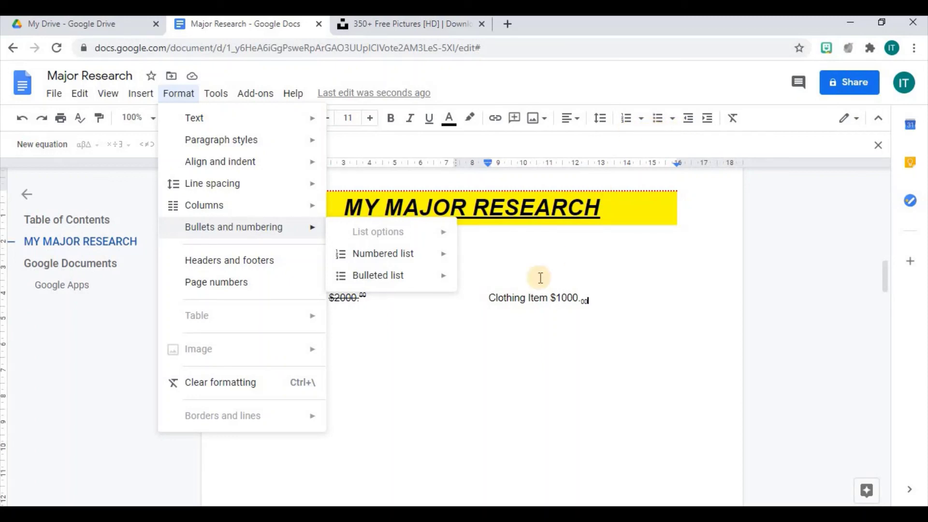
{"action": "left_click", "coordinate": [479, 300]}
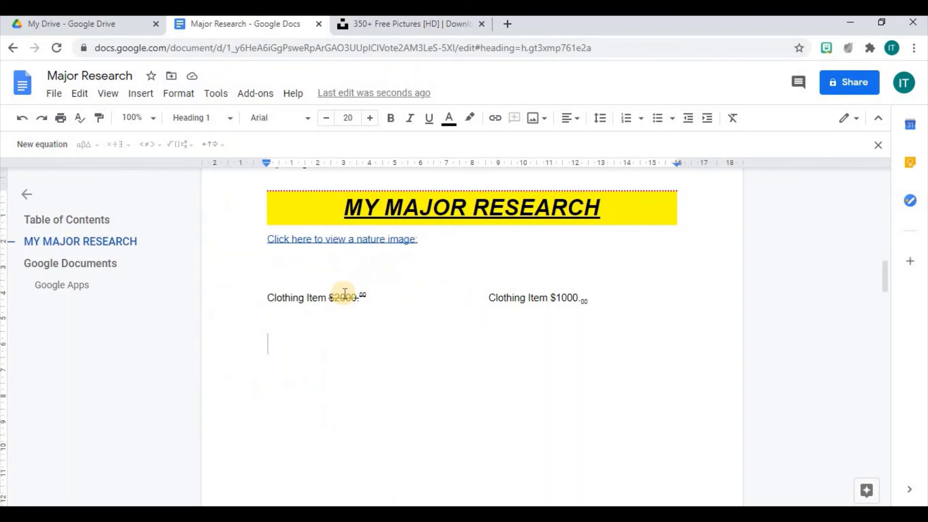
{"action": "left_click", "coordinate": [260, 242]}
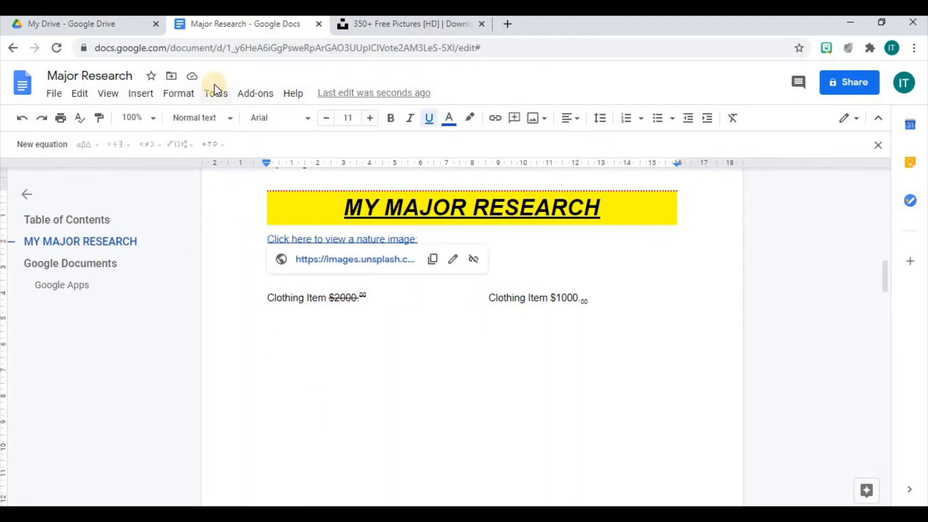
{"action": "left_click", "coordinate": [181, 97]}
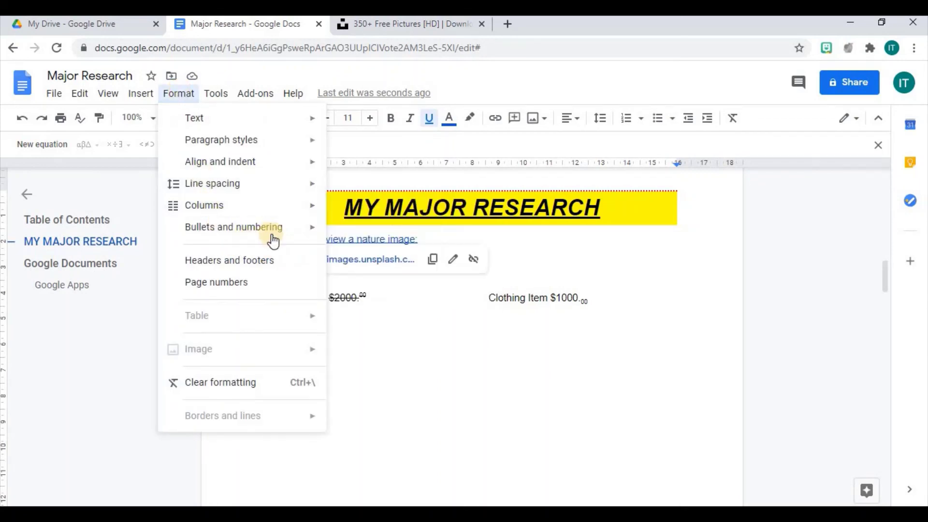
{"action": "mouse_move", "coordinate": [294, 237]}
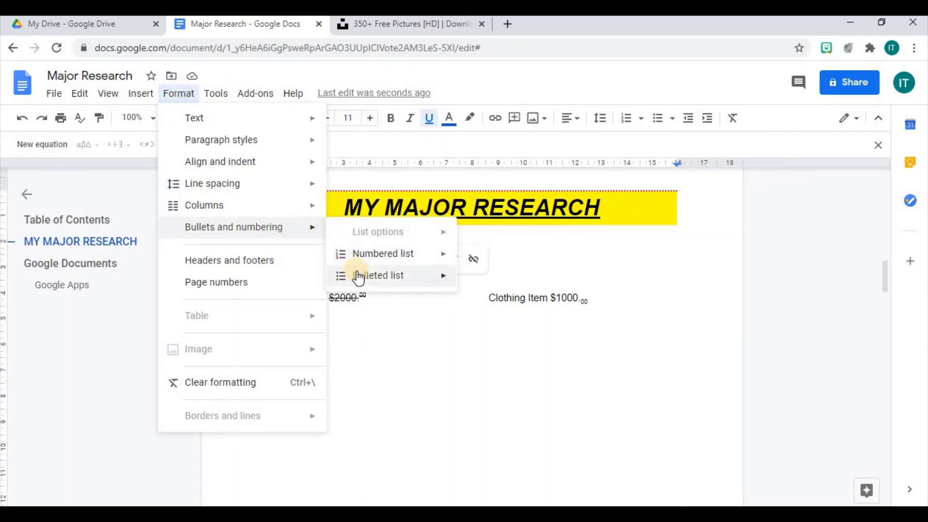
{"action": "mouse_move", "coordinate": [370, 277]}
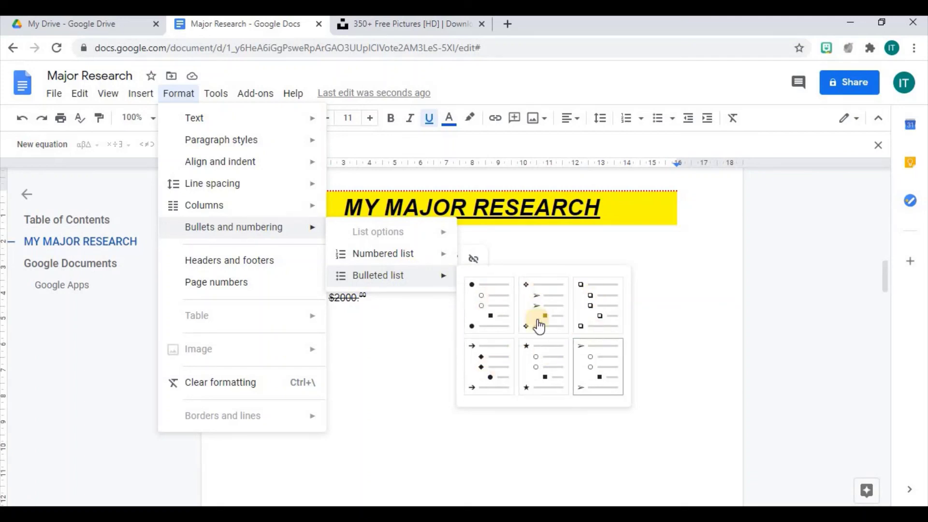
{"action": "left_click", "coordinate": [489, 301]}
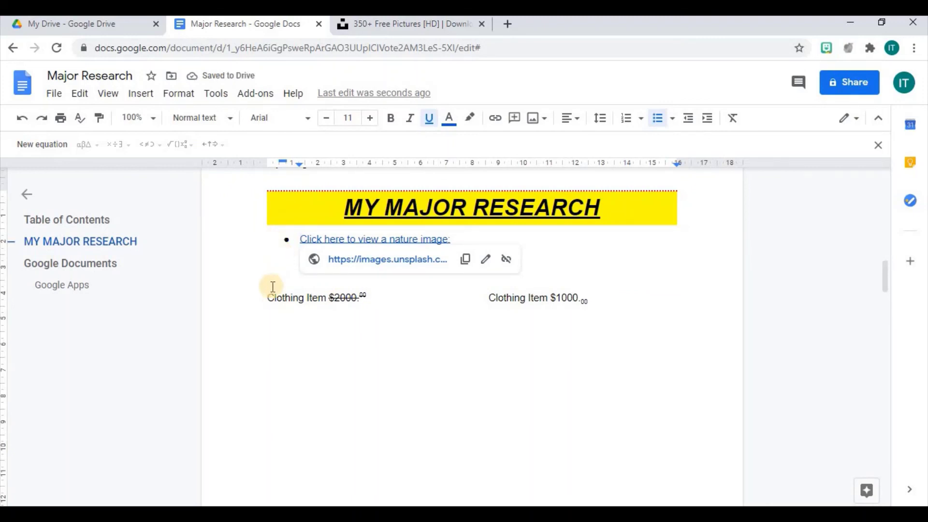
- Number the two Clothing Item lines with the 1., a., i. numbered list style
{"action": "left_click_drag", "start_coordinate": [265, 303], "coordinate": [595, 302]}
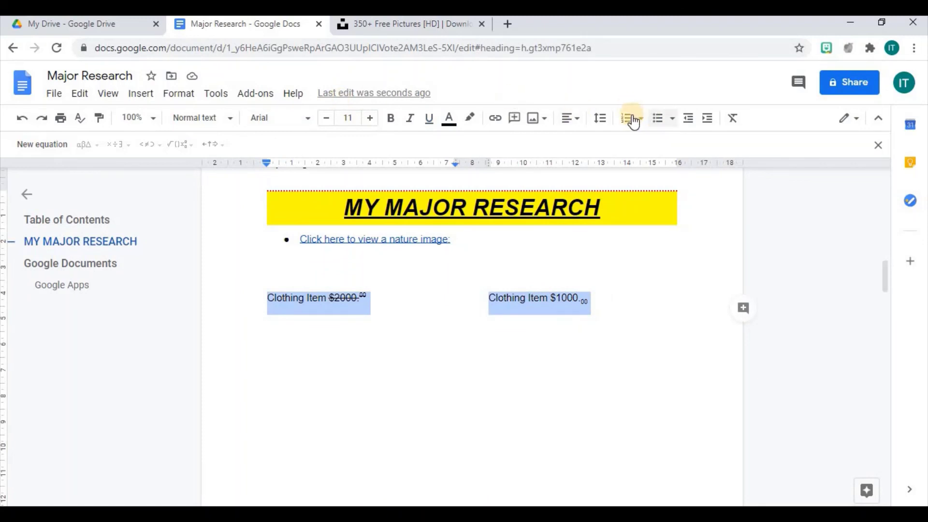
{"action": "left_click", "coordinate": [176, 101]}
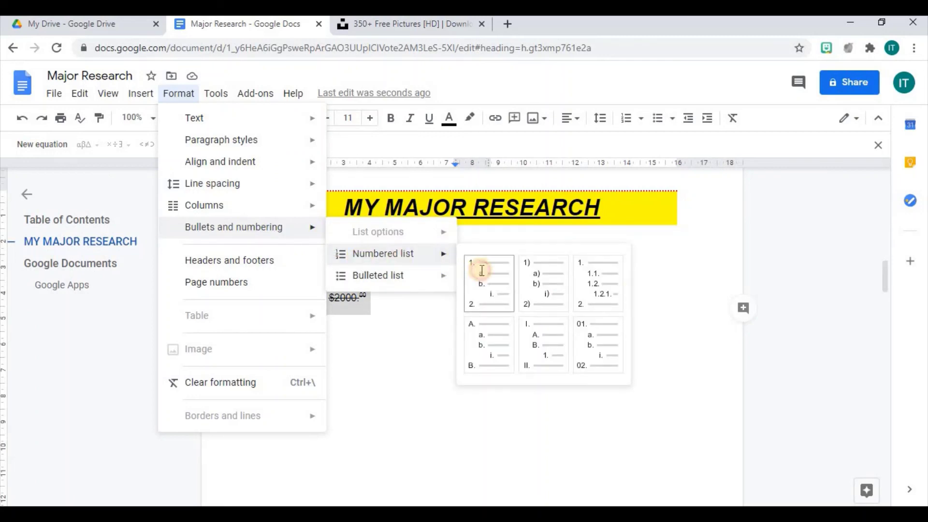
{"action": "left_click", "coordinate": [482, 270]}
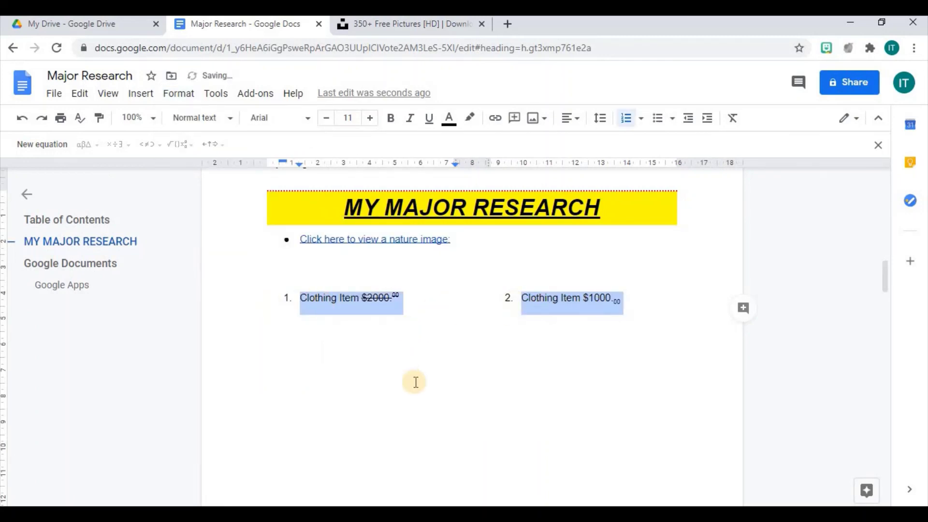
- Apply the header and footer settings to the whole document and check the header and footer on the pages
{"action": "left_click", "coordinate": [178, 99]}
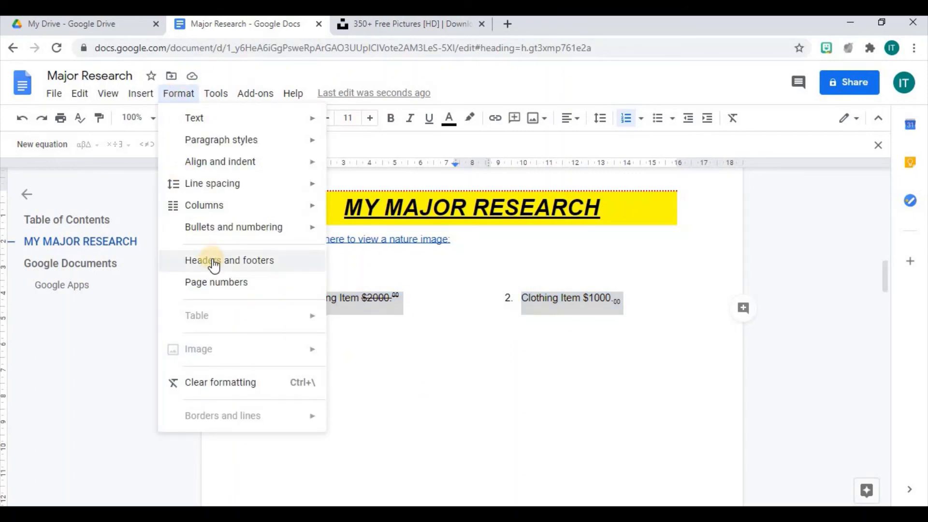
{"action": "left_click", "coordinate": [238, 264]}
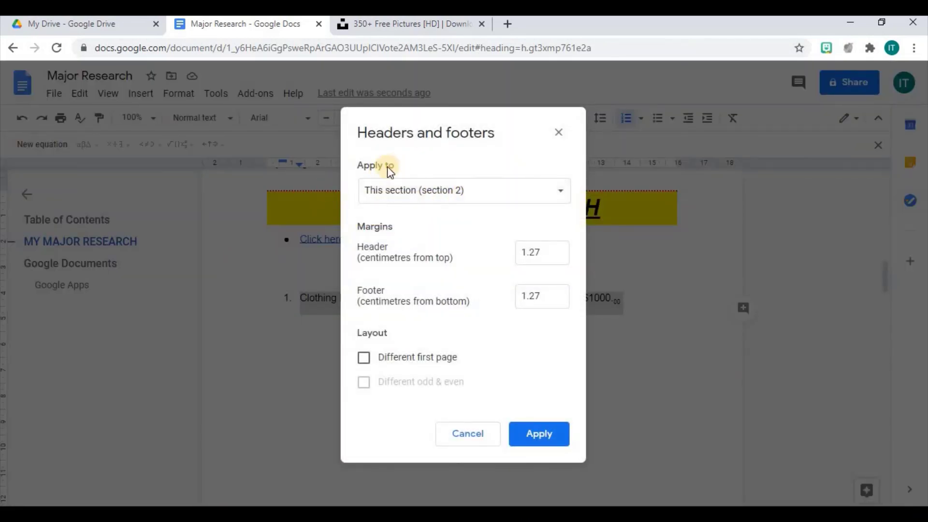
{"action": "left_click", "coordinate": [475, 192]}
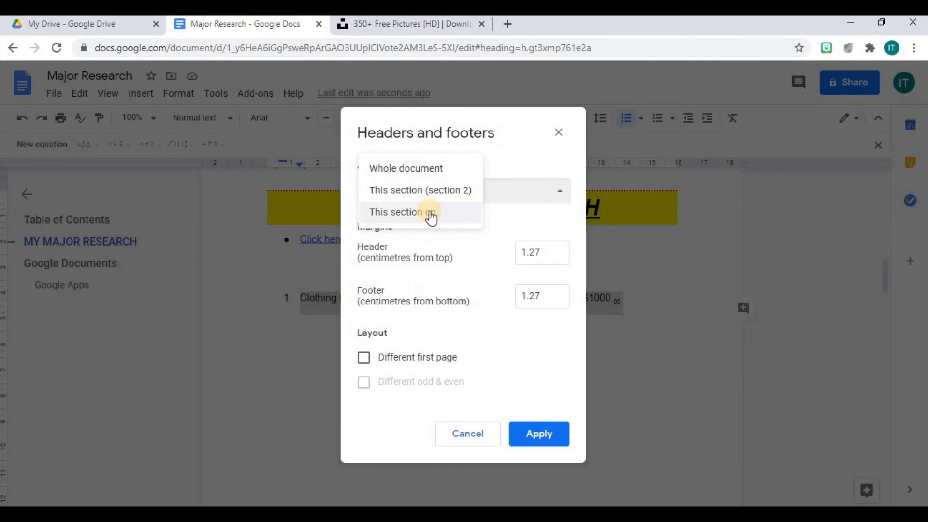
{"action": "left_click", "coordinate": [424, 169]}
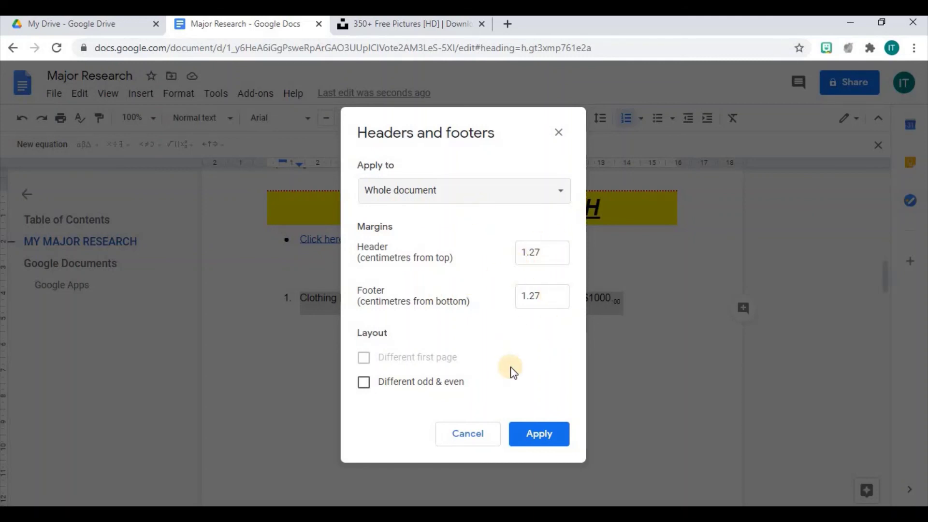
{"action": "left_click", "coordinate": [536, 434]}
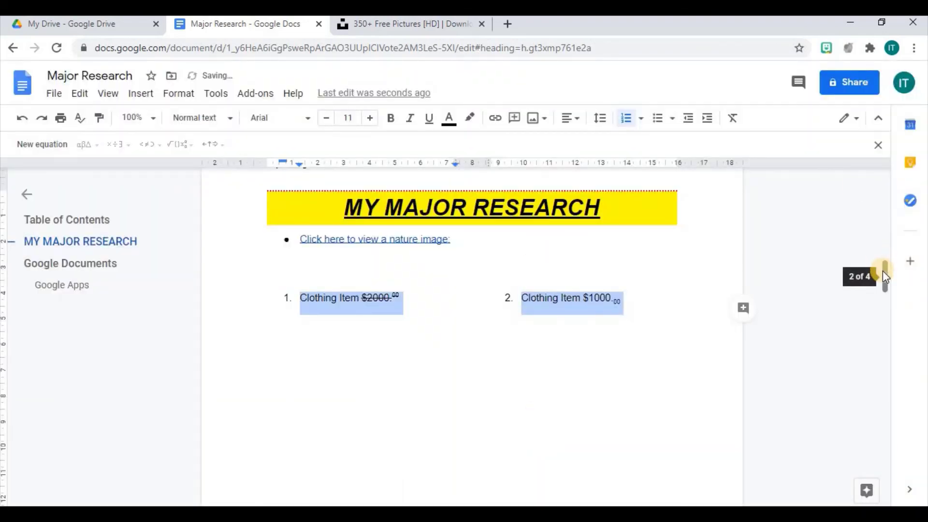
{"action": "left_click_drag", "start_coordinate": [883, 271], "coordinate": [882, 260]}
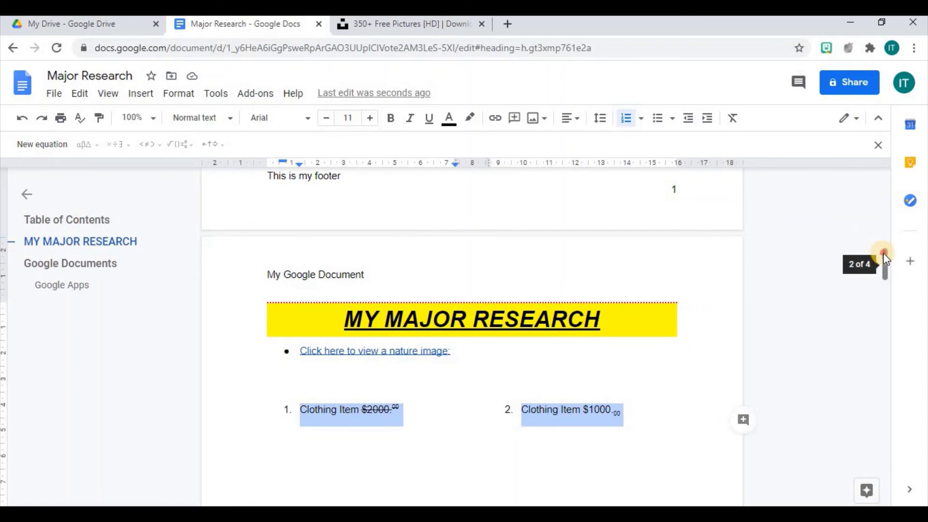
{"action": "left_click_drag", "start_coordinate": [883, 253], "coordinate": [886, 201]}
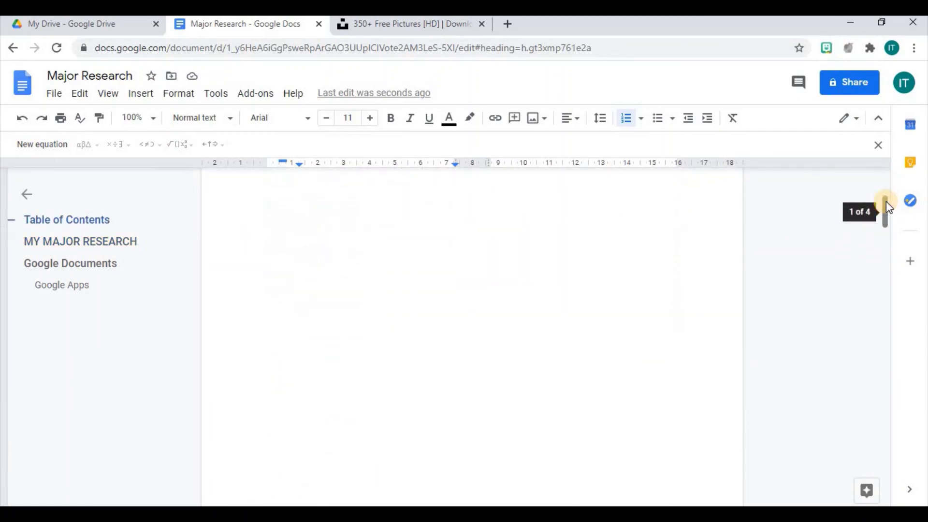
- Clear the formatting of the two numbered Clothing Item lines and deselect them
{"action": "left_click", "coordinate": [173, 94]}
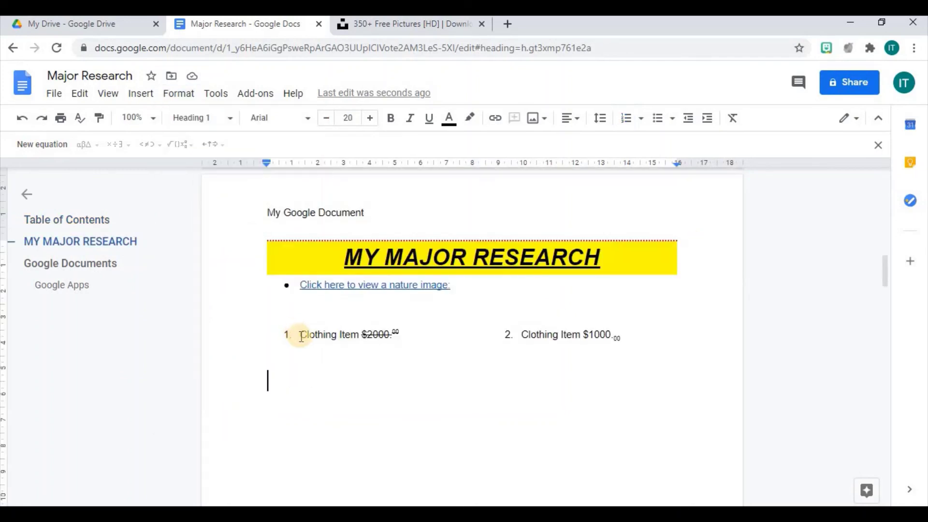
{"action": "left_click_drag", "start_coordinate": [301, 337], "coordinate": [624, 334]}
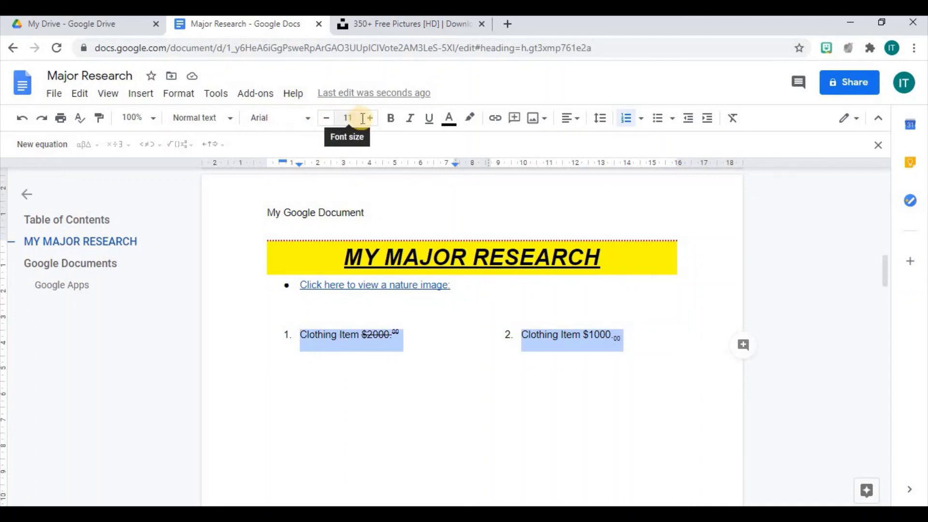
{"action": "left_click", "coordinate": [181, 95]}
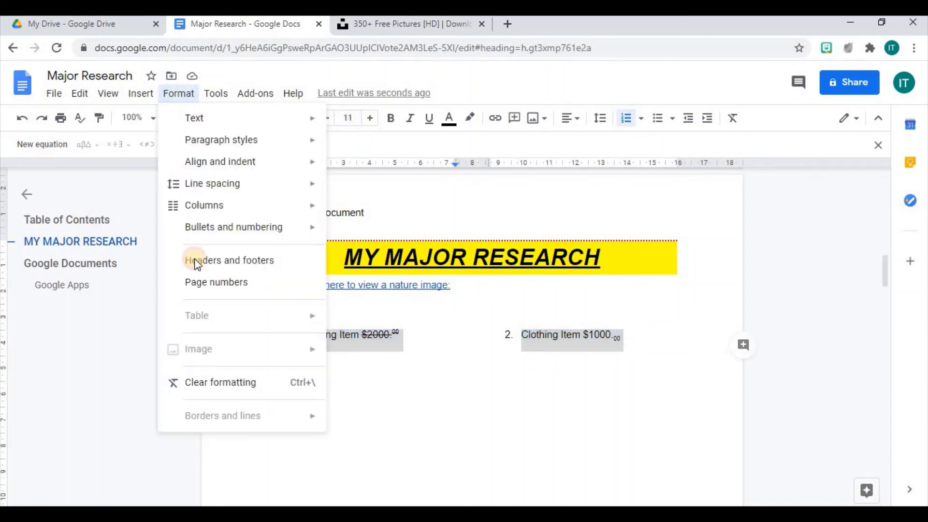
{"action": "left_click", "coordinate": [214, 383]}
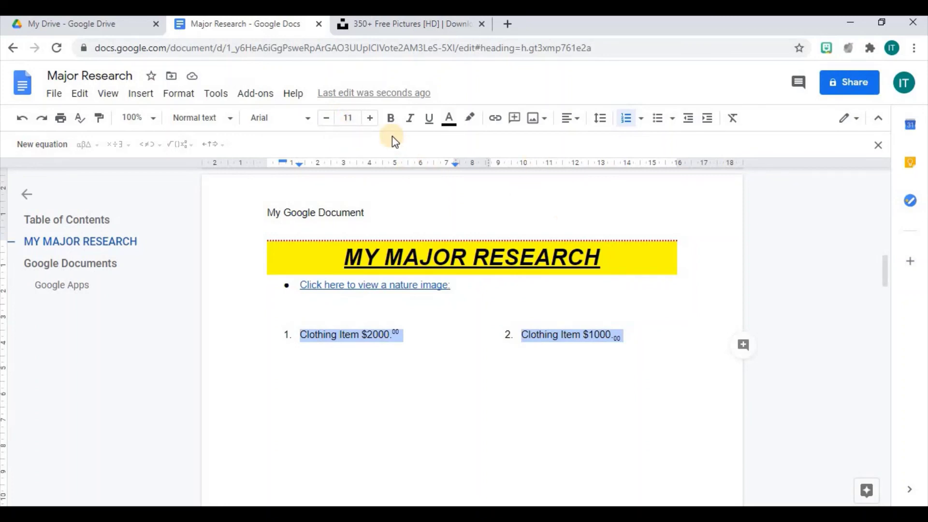
{"action": "left_click", "coordinate": [185, 97]}
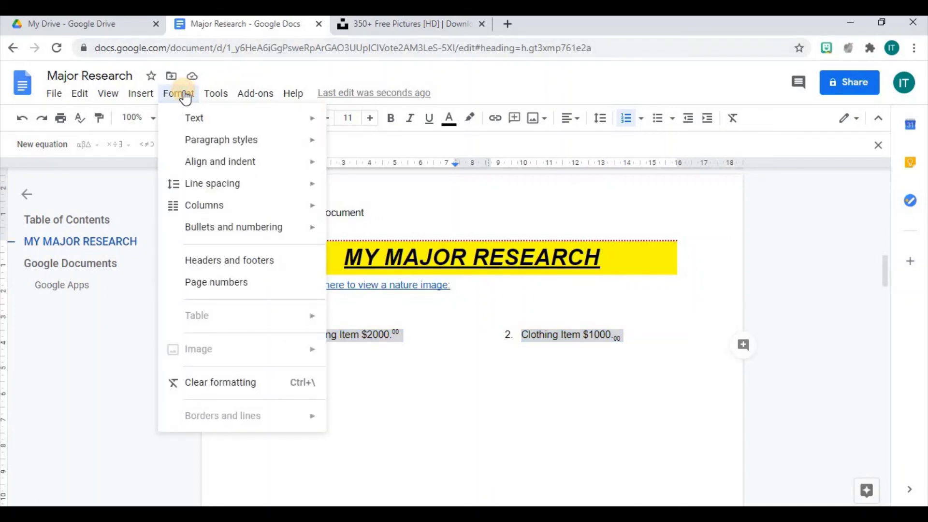
{"action": "left_click", "coordinate": [373, 306]}
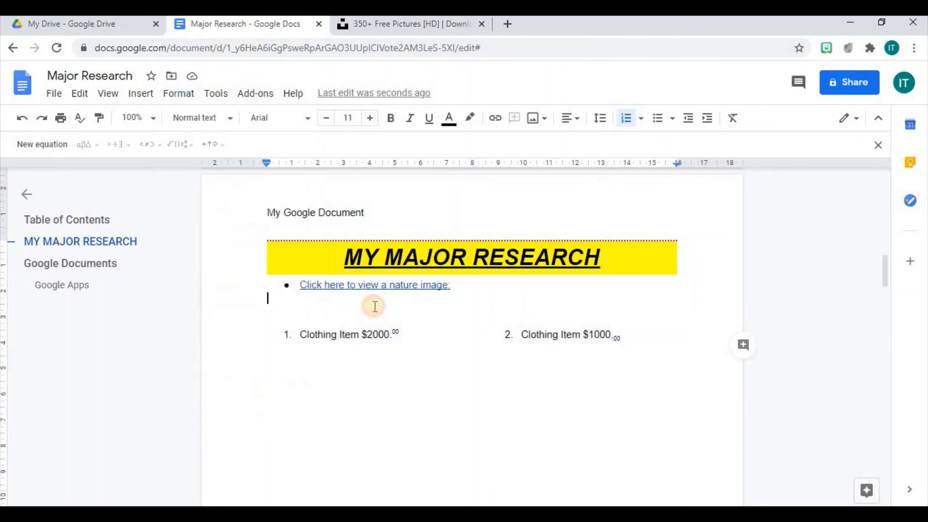
- Select the MY MAJOR RESEARCH title and look through the formatting and tool commands available
{"action": "left_click_drag", "start_coordinate": [267, 241], "coordinate": [601, 257]}
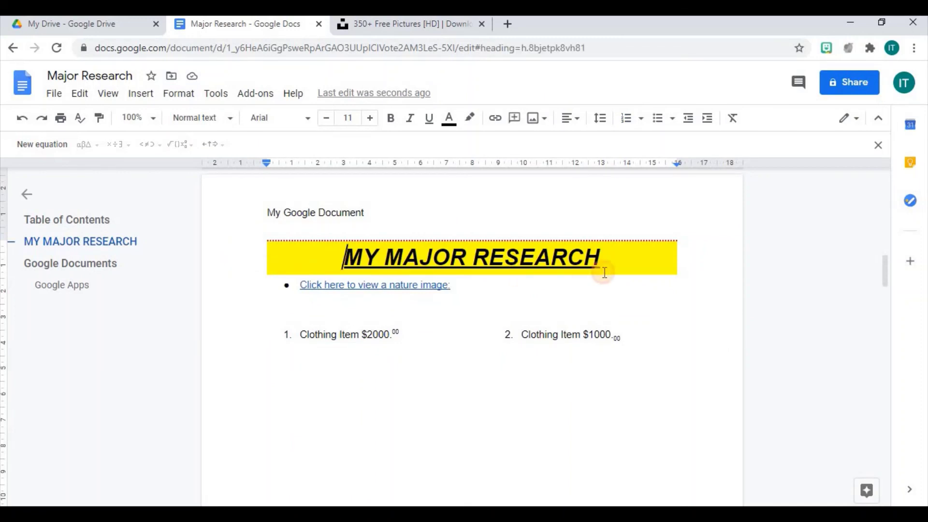
{"action": "left_click", "coordinate": [195, 100]}
{"action": "mouse_move", "coordinate": [215, 108]}
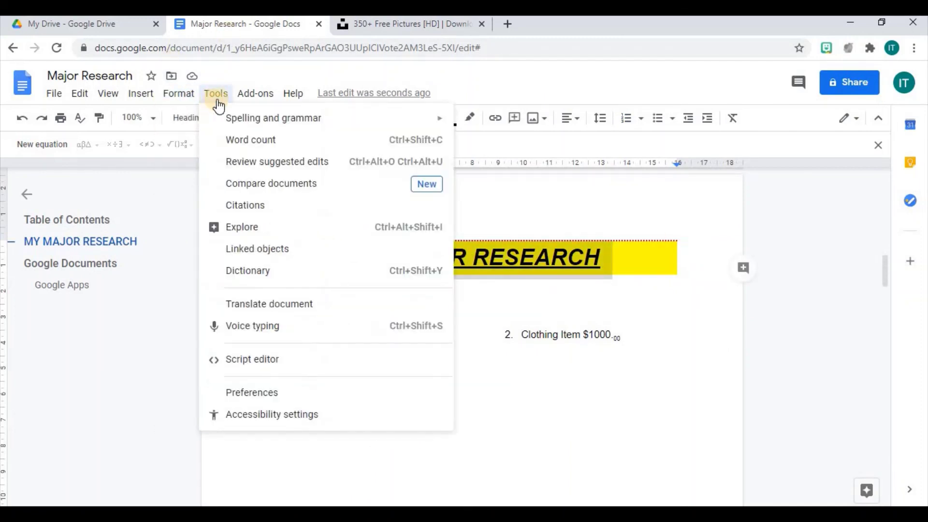